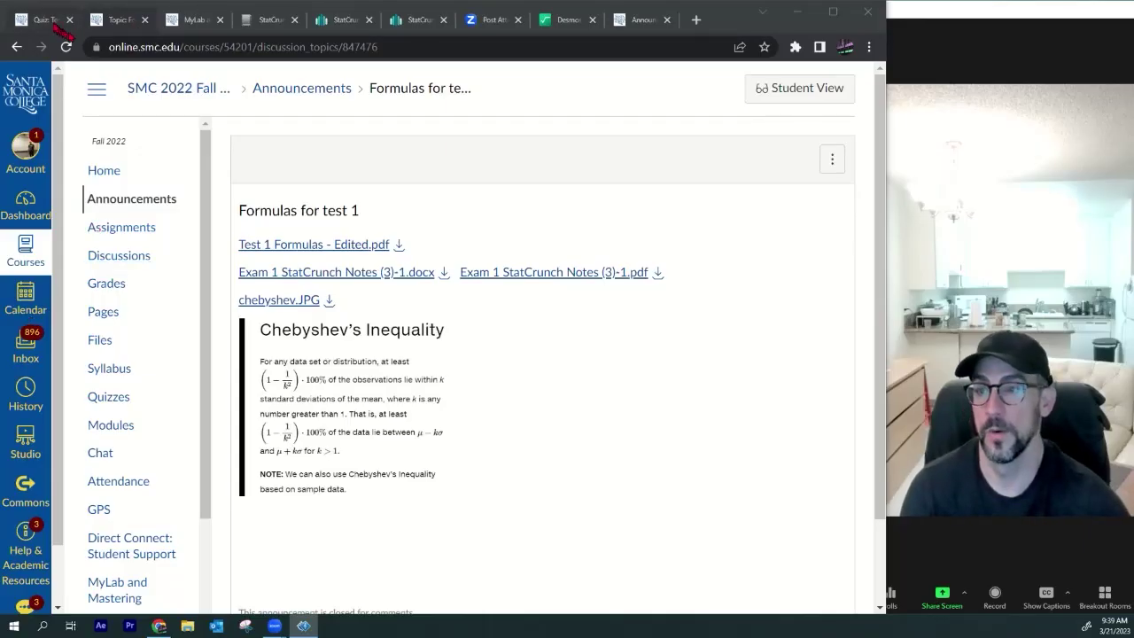
# Step: Go to the Test 2 Fall 2022 quiz and review Question 1's eruption data and part a about linear correlation
pyautogui.click(56, 27)
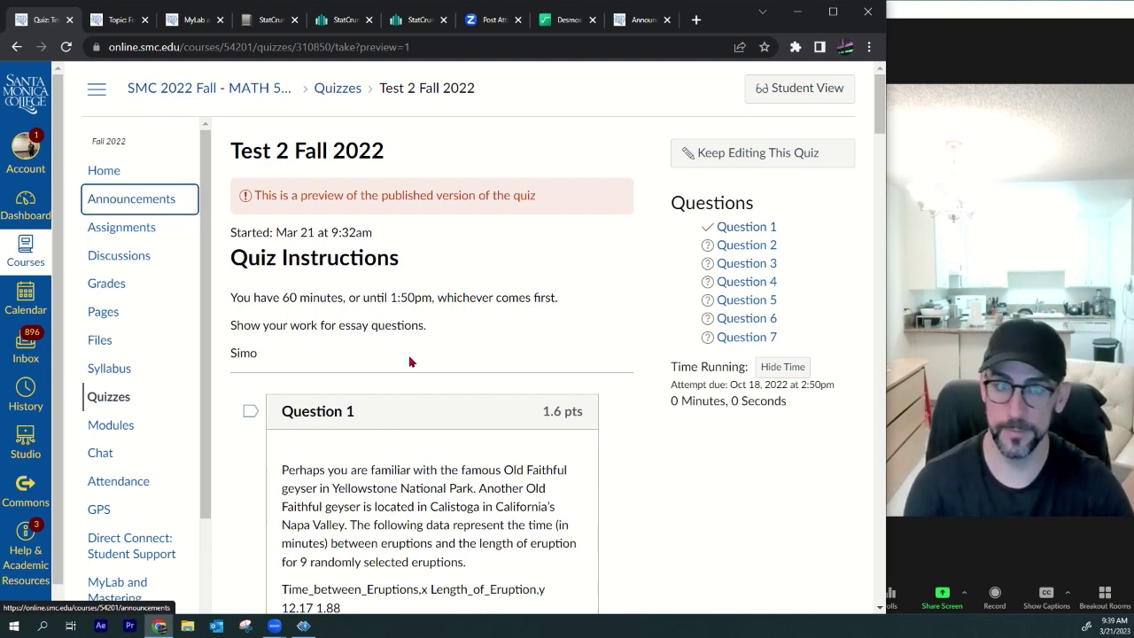
pyautogui.scroll(-3, 410, 361)
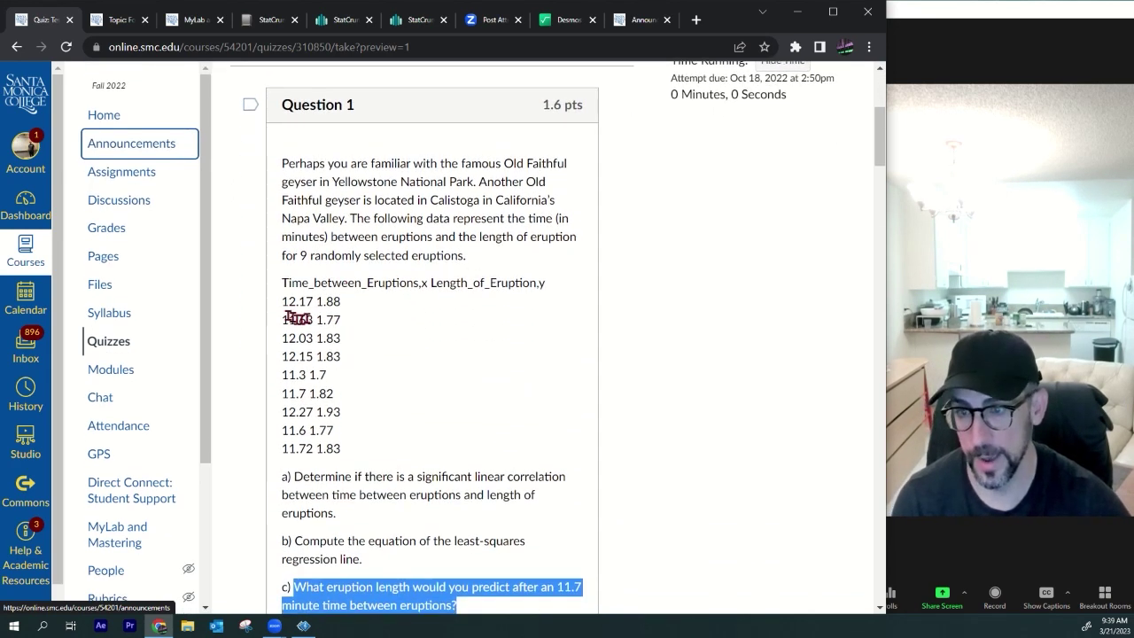
pyautogui.moveTo(283, 302); pyautogui.dragTo(354, 448)
pyautogui.scroll(-2, 354, 328)
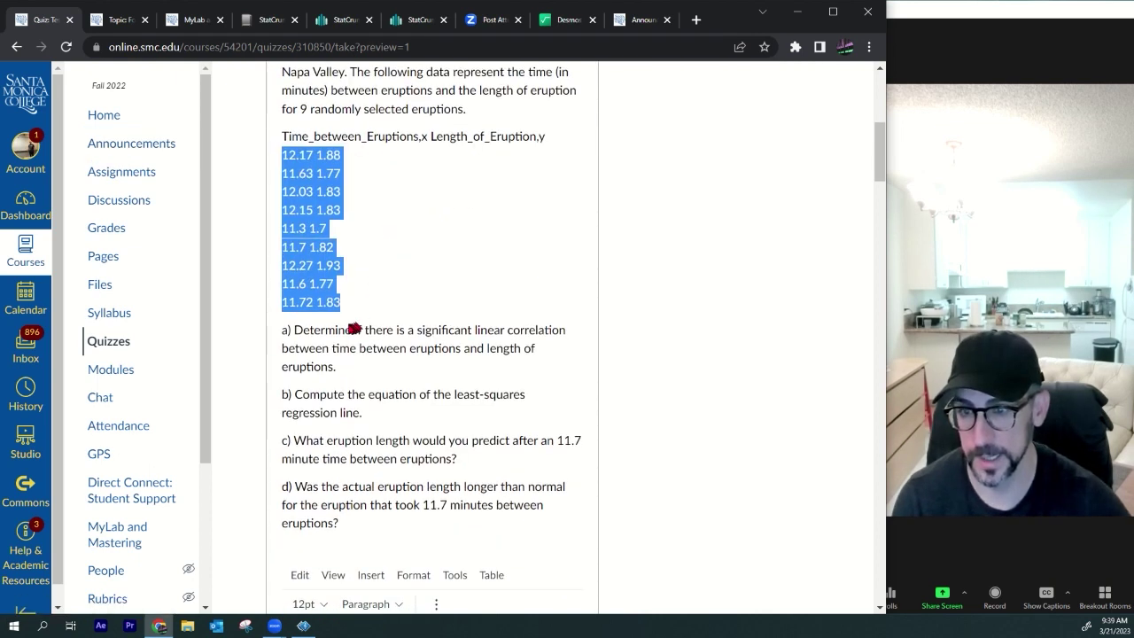
pyautogui.moveTo(353, 329); pyautogui.dragTo(462, 361)
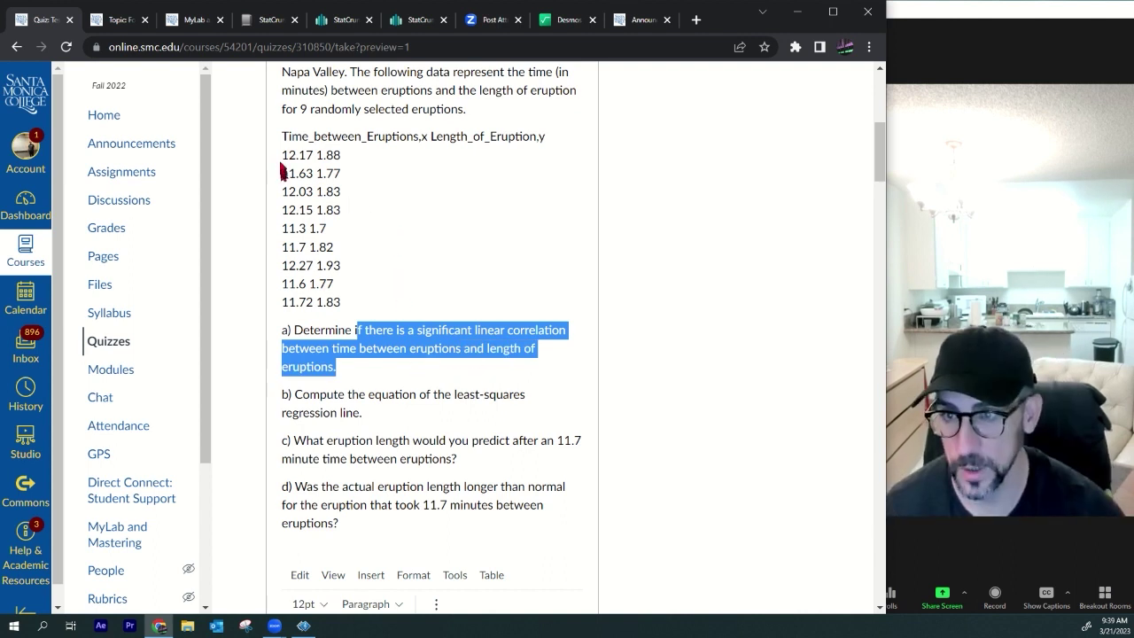
pyautogui.moveTo(282, 155); pyautogui.dragTo(340, 302)
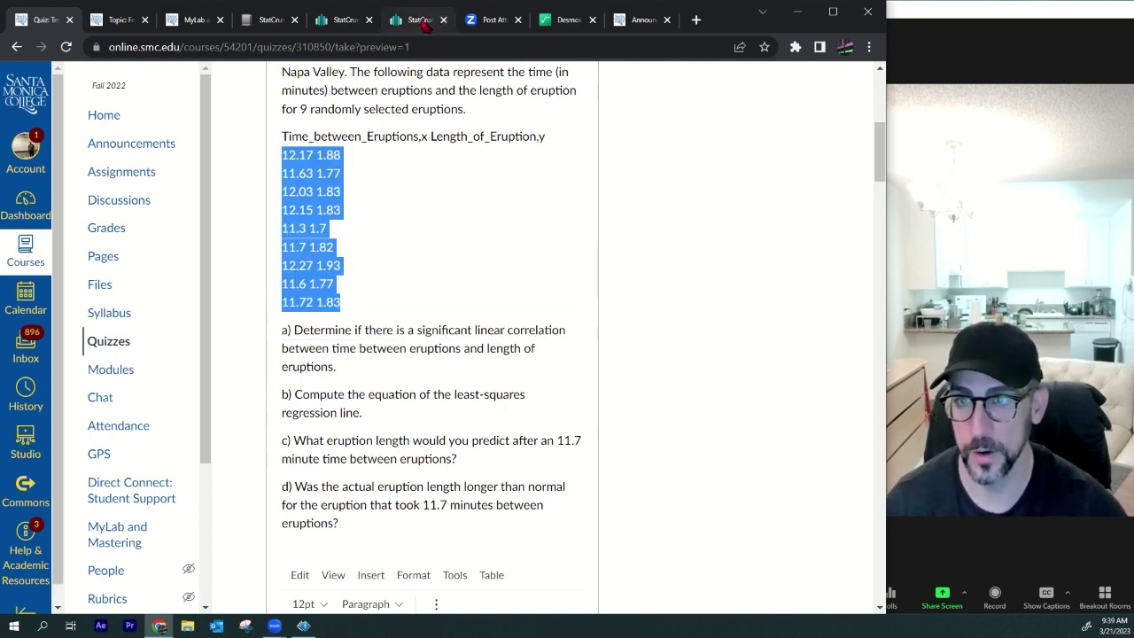
# Step: Switch to StatCrunch and check that the eruption data is entered under the x and y column names
pyautogui.click(422, 19)
pyautogui.click(297, 266)
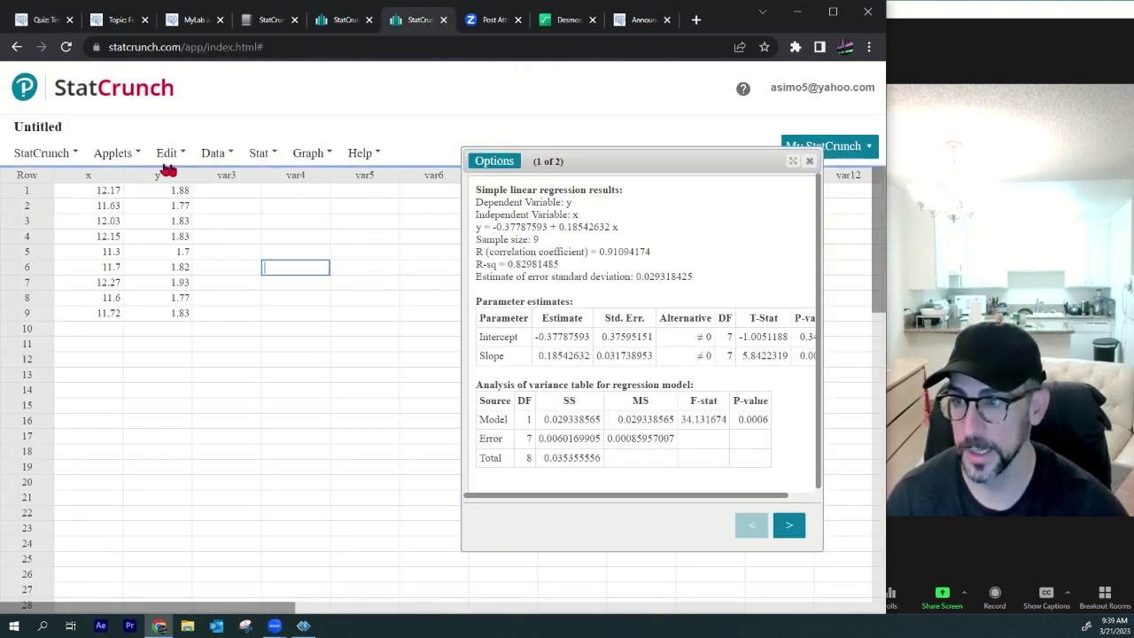
pyautogui.click(96, 180)
pyautogui.click(148, 176)
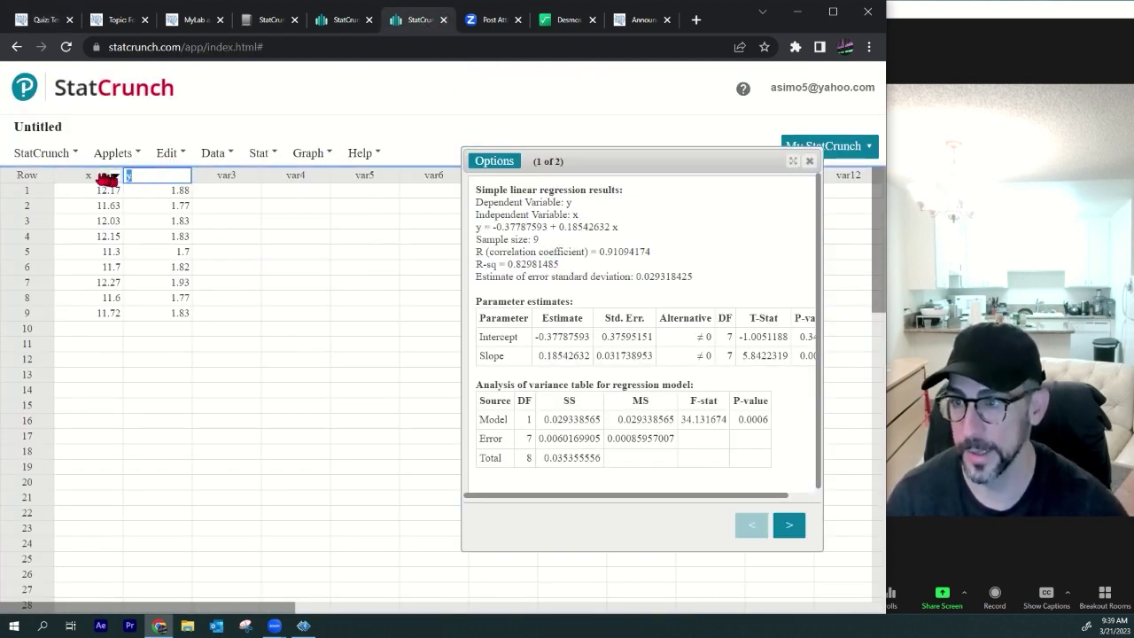
pyautogui.click(107, 180)
# Step: Return to the quiz and read Question 1's parts a and c and which variables are labelled x and y
pyautogui.click(47, 19)
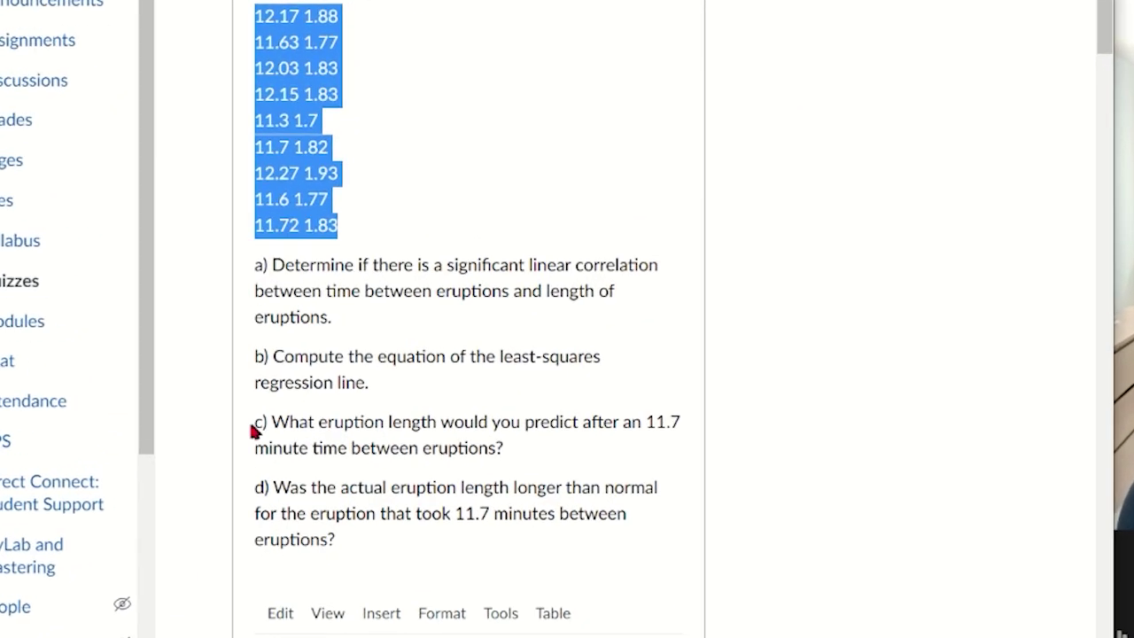
pyautogui.moveTo(306, 441); pyautogui.dragTo(385, 440)
pyautogui.moveTo(443, 376); pyautogui.dragTo(757, 387)
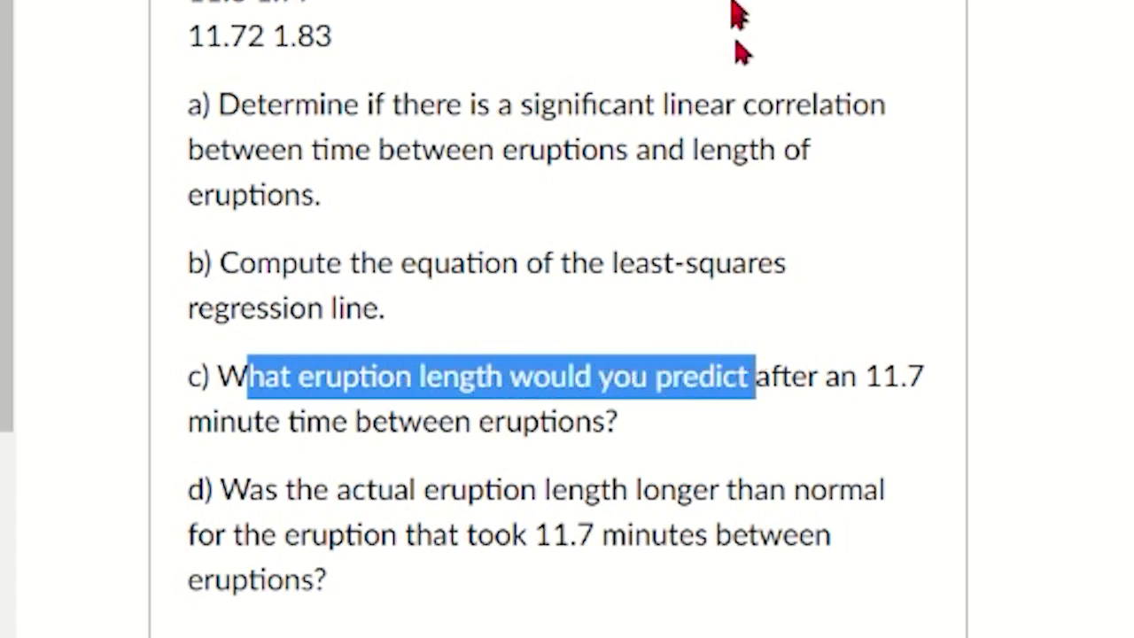
pyautogui.moveTo(434, 136); pyautogui.dragTo(548, 141)
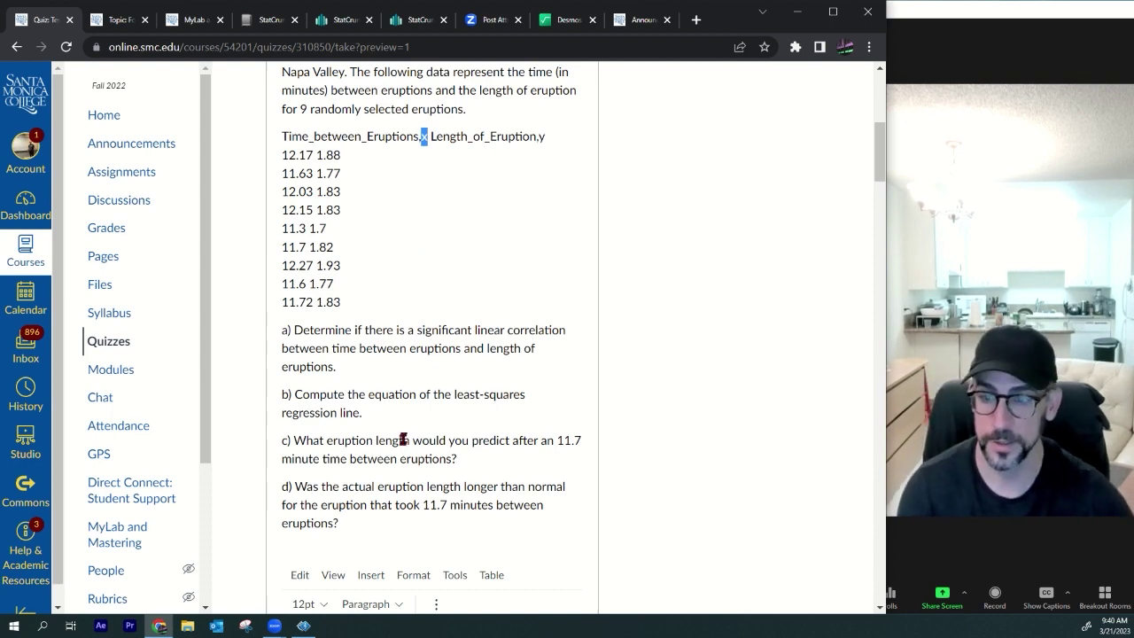
pyautogui.hotkey('ctrl', '6')
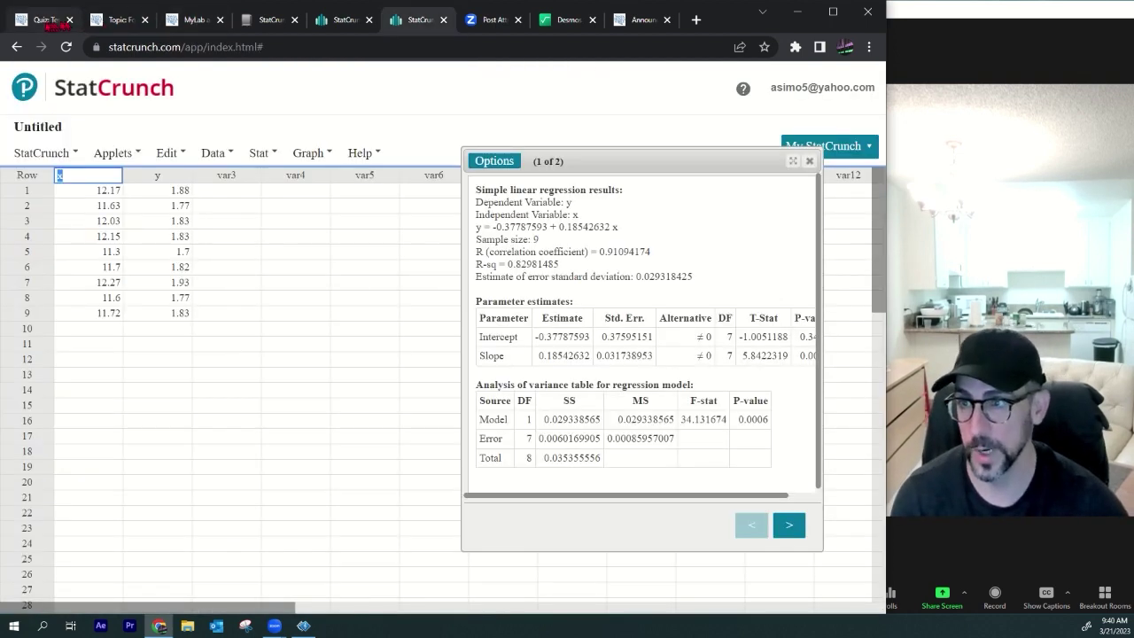
pyautogui.hotkey('ctrl', '1')
pyautogui.moveTo(324, 330); pyautogui.dragTo(440, 368)
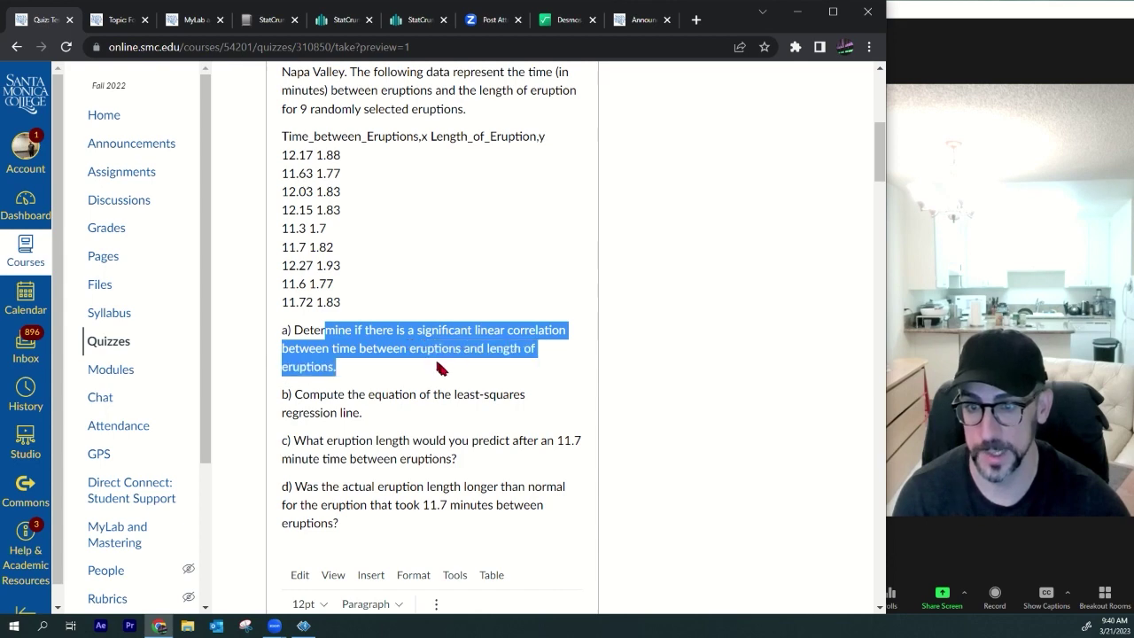
# Step: In StatCrunch, close the old regression results and compute a simple linear regression with x as X variable and y as Y variable
pyautogui.hotkey('ctrl', '6')
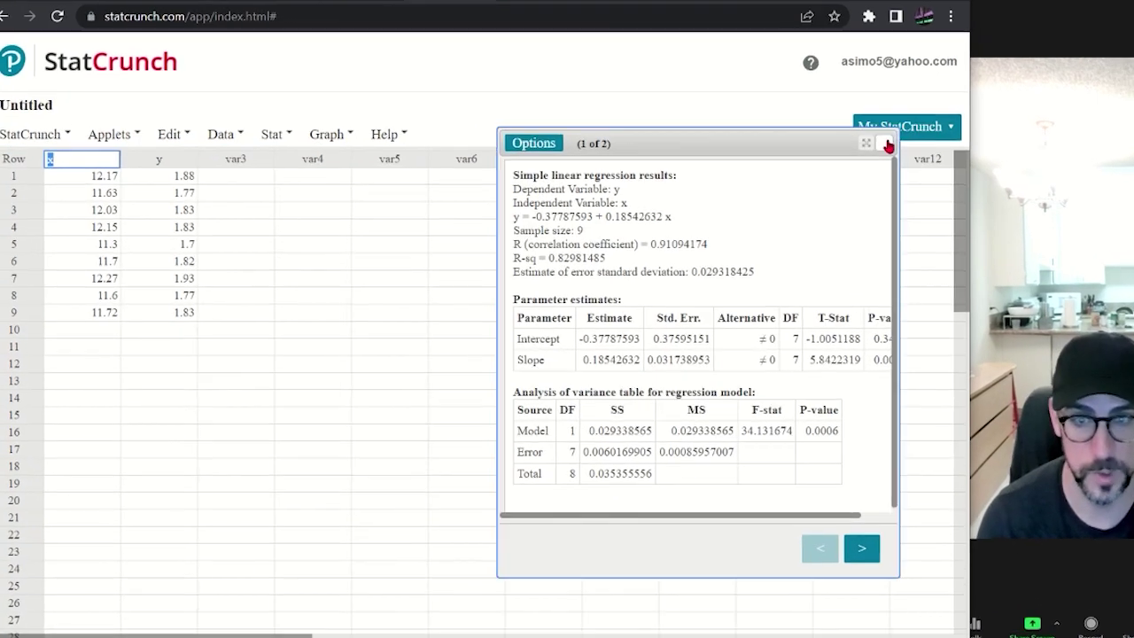
pyautogui.click(888, 145)
pyautogui.click(271, 134)
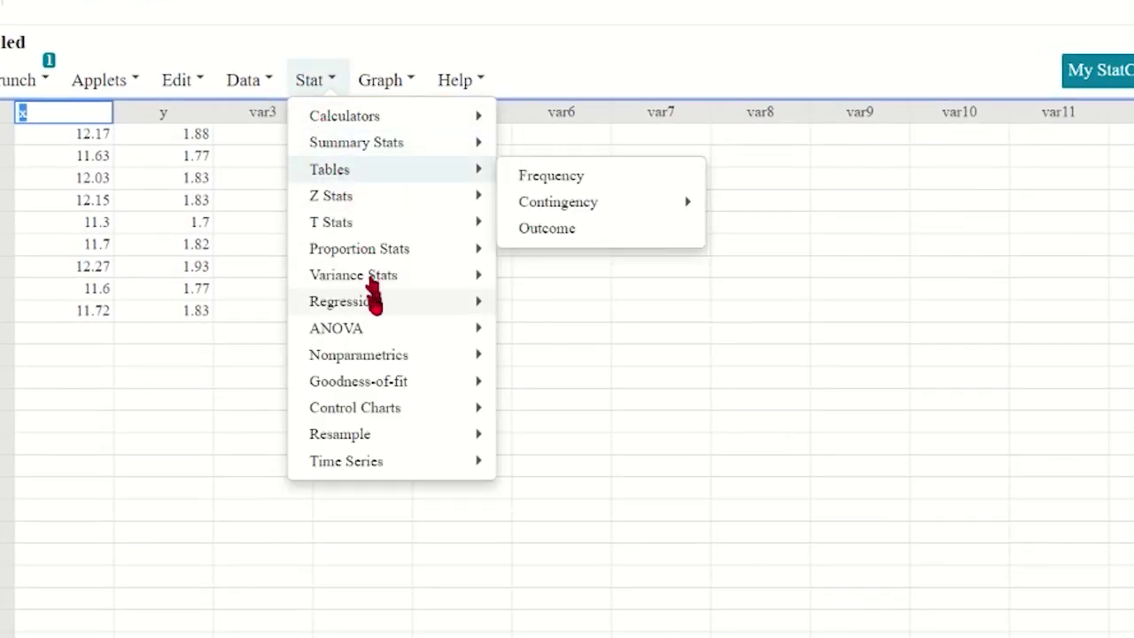
pyautogui.moveTo(387, 307)
pyautogui.click(559, 310)
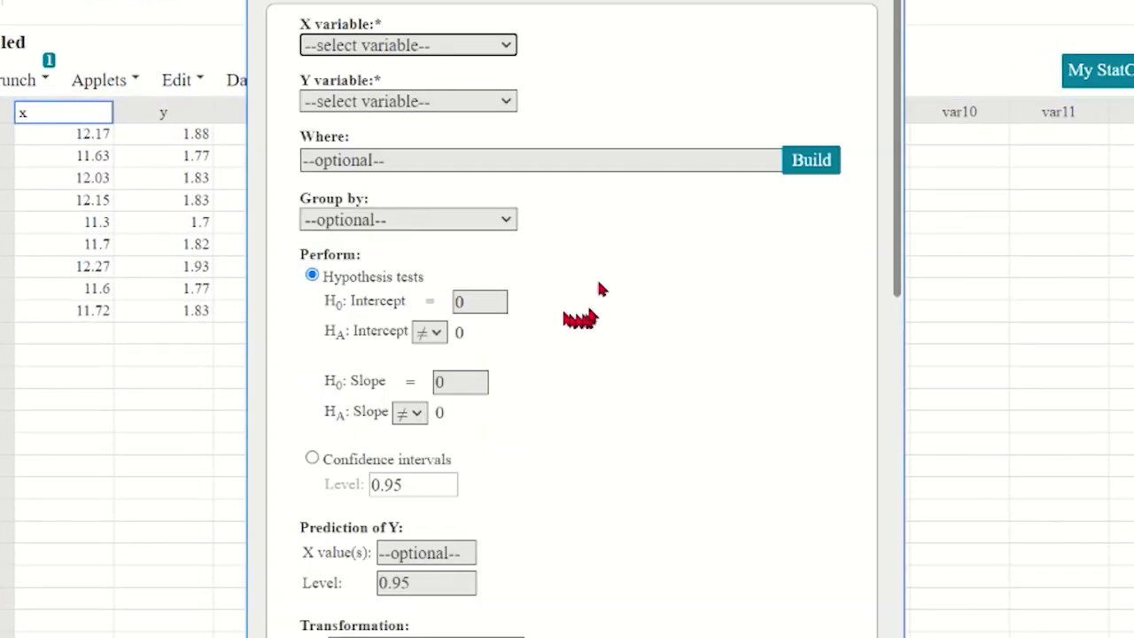
pyautogui.click(401, 46)
pyautogui.click(400, 89)
pyautogui.click(398, 101)
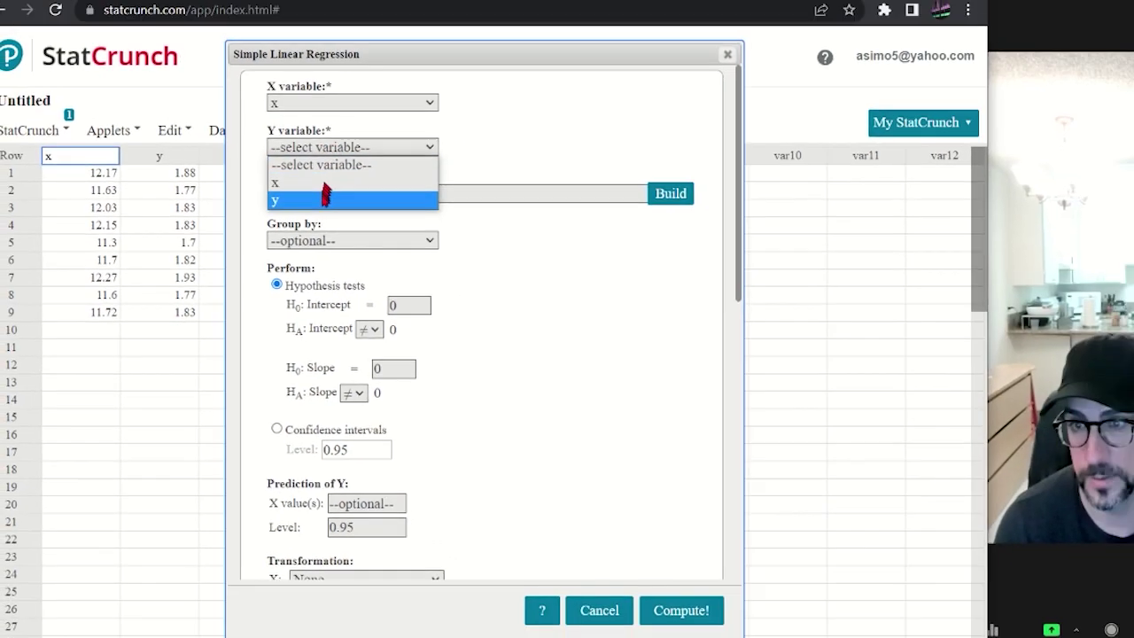
pyautogui.click(368, 168)
pyautogui.click(616, 575)
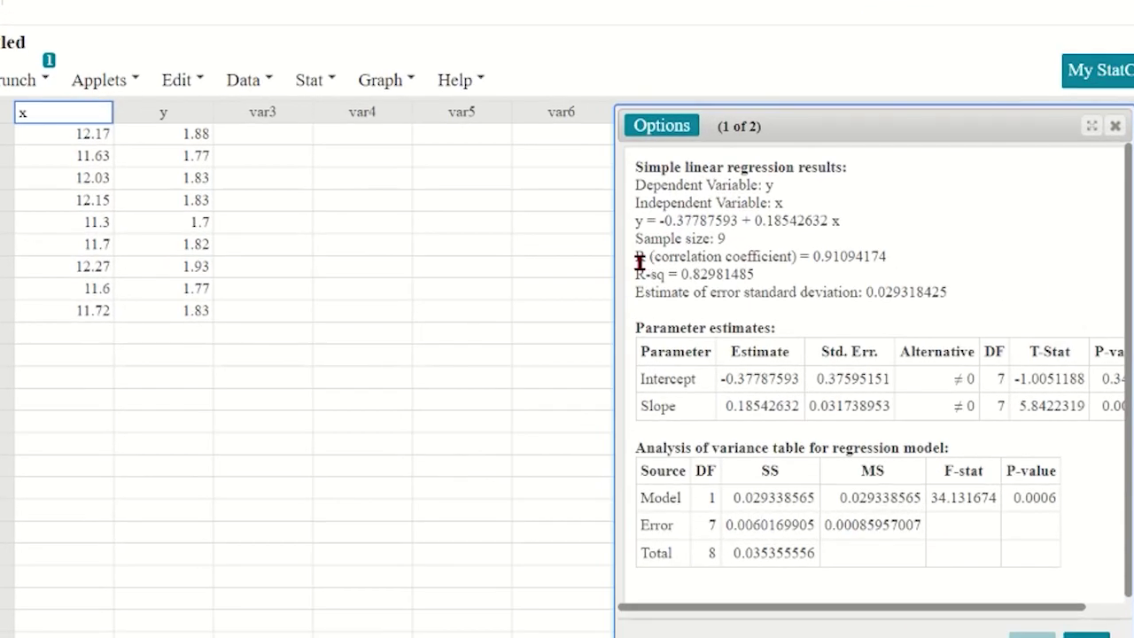
# Step: Copy the regression equation, sample size and correlation coefficient lines from the simple linear regression results
pyautogui.moveTo(638, 263); pyautogui.dragTo(784, 292)
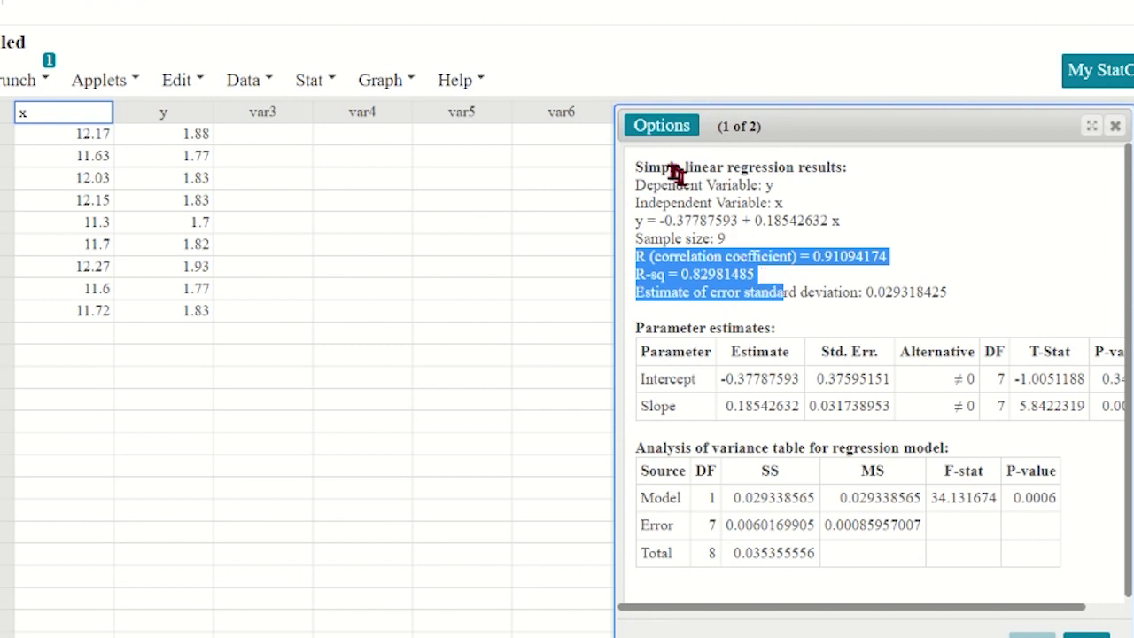
pyautogui.moveTo(634, 221); pyautogui.dragTo(889, 261)
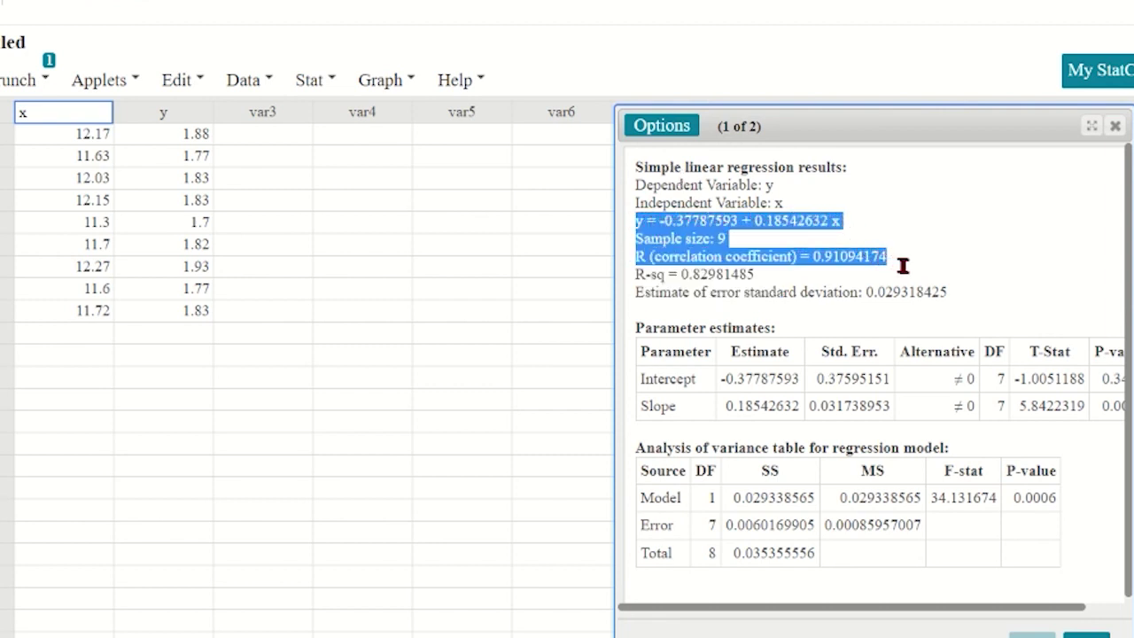
pyautogui.rightClick(760, 223)
pyautogui.click(780, 232)
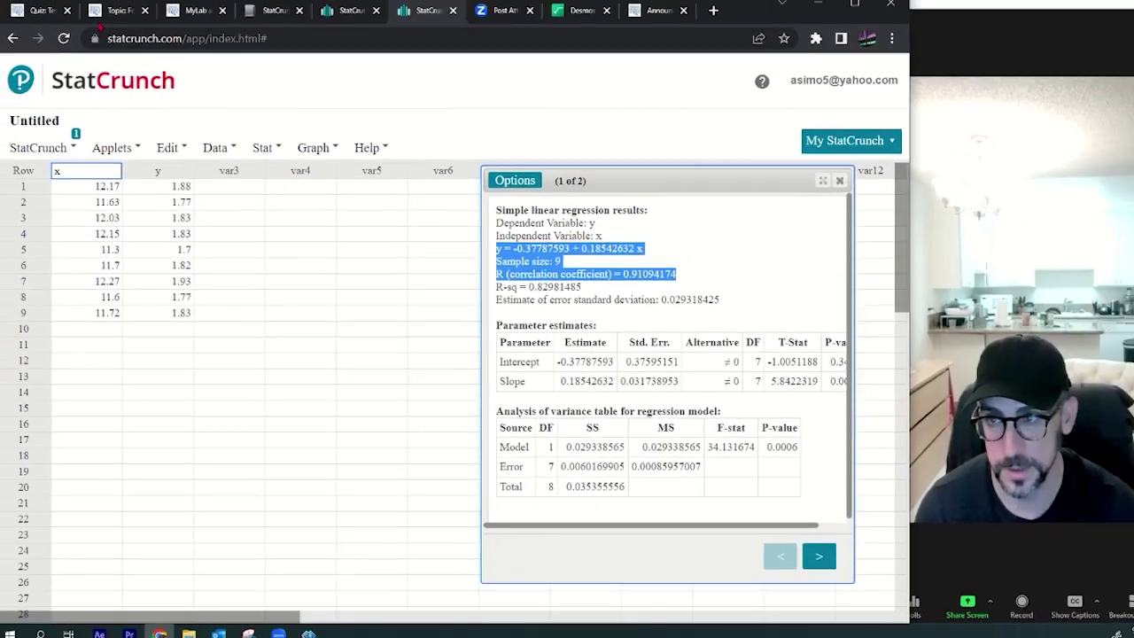
# Step: Go back to the quiz and compare the regression values in Question 1's answer with what part a asks about significant linear correlation
pyautogui.click(40, 10)
pyautogui.scroll(-4, 360, 488)
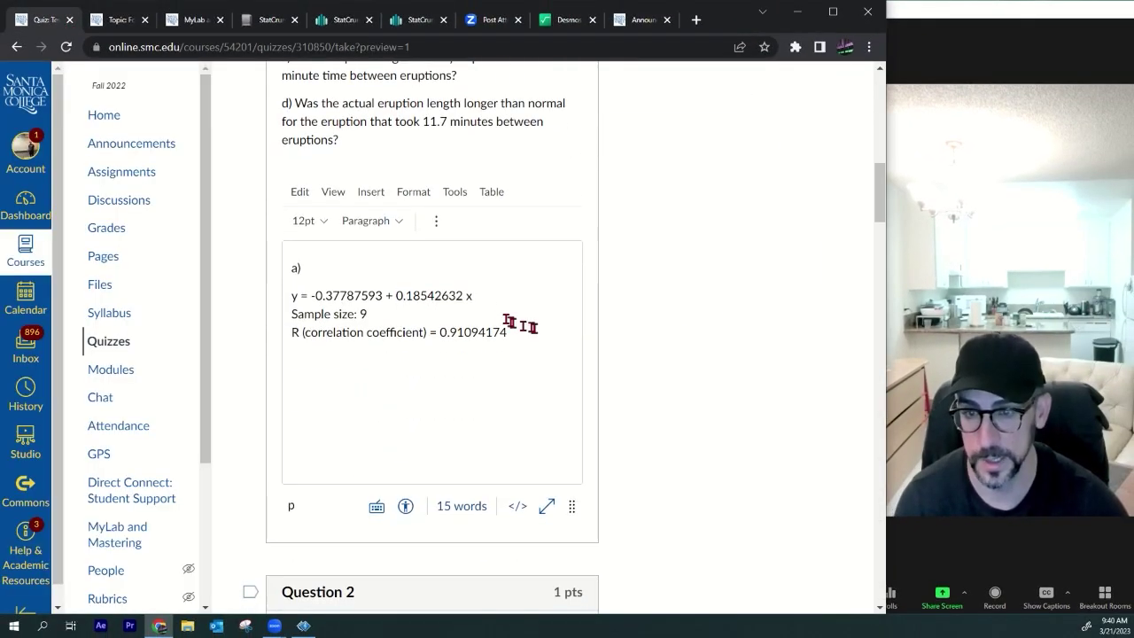
pyautogui.moveTo(522, 328); pyautogui.dragTo(283, 299)
pyautogui.click(372, 370)
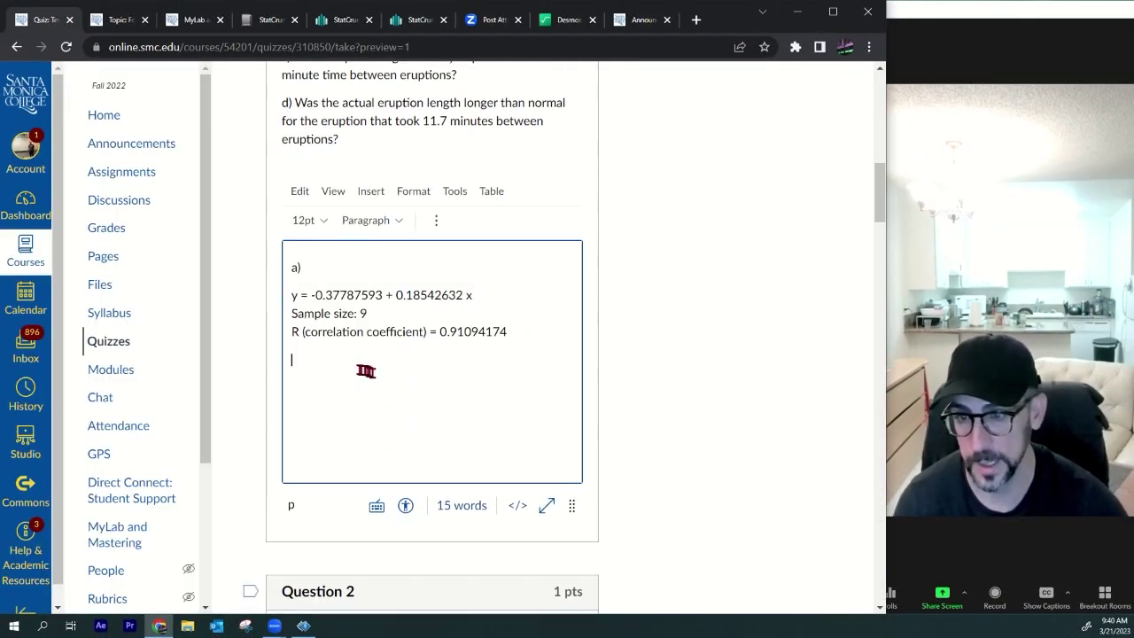
pyautogui.scroll(3, 329, 313)
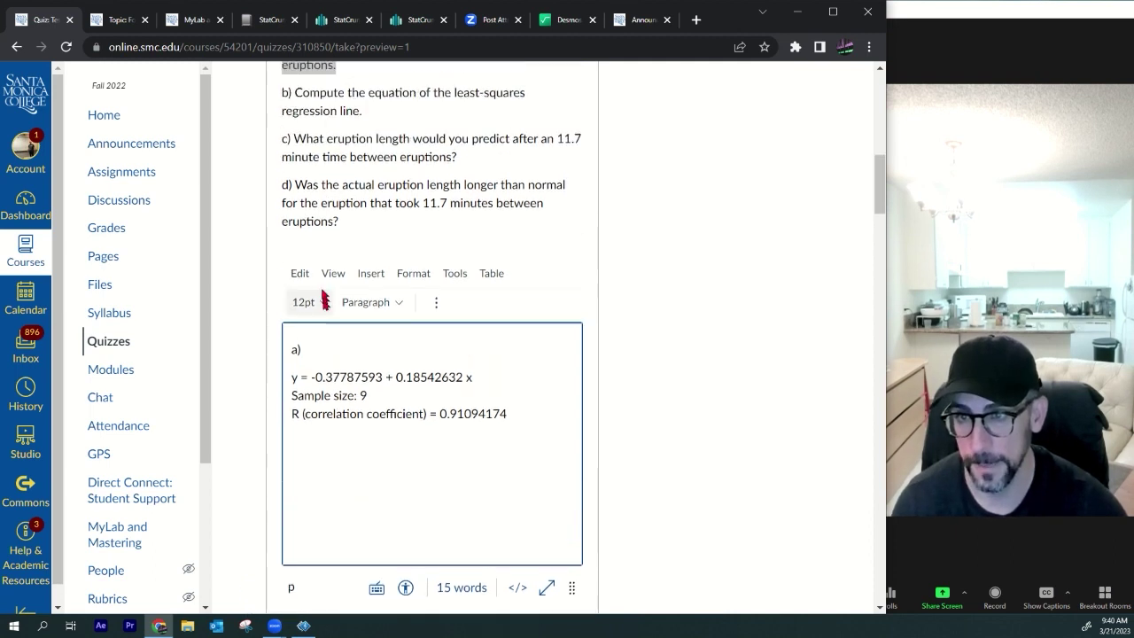
pyautogui.moveTo(326, 99); pyautogui.dragTo(337, 136)
pyautogui.click(341, 100)
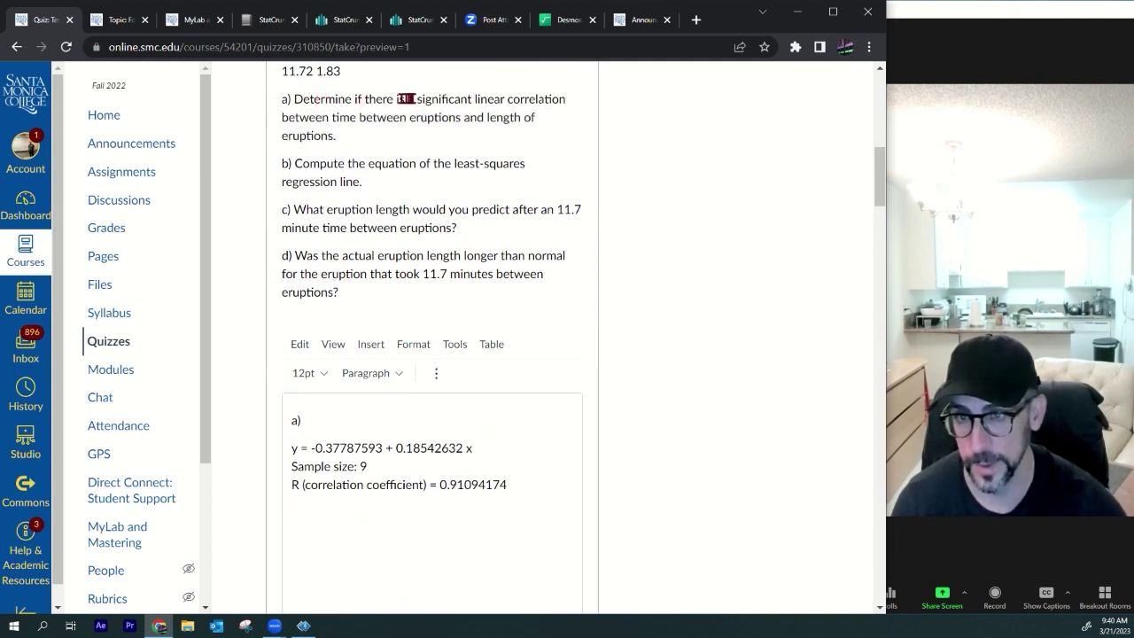
pyautogui.moveTo(408, 99); pyautogui.dragTo(514, 99)
# Step: Start a new line below the correlation coefficient in the answer and bring up StatCrunch's fitted line plot as a copyable image
pyautogui.click(536, 487)
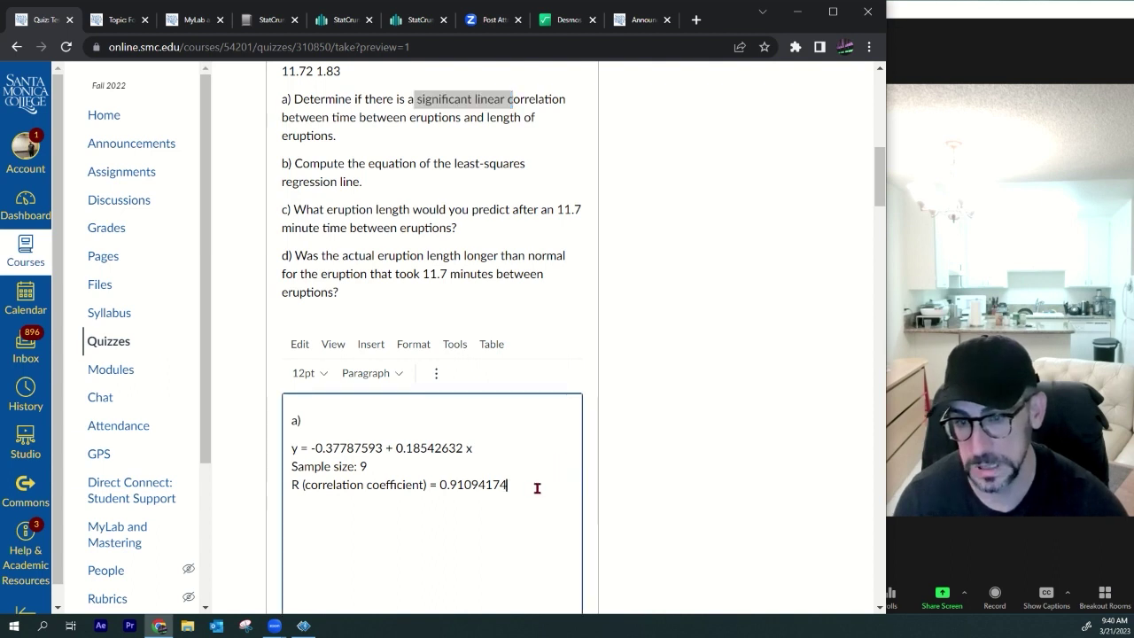
pyautogui.press('Return')
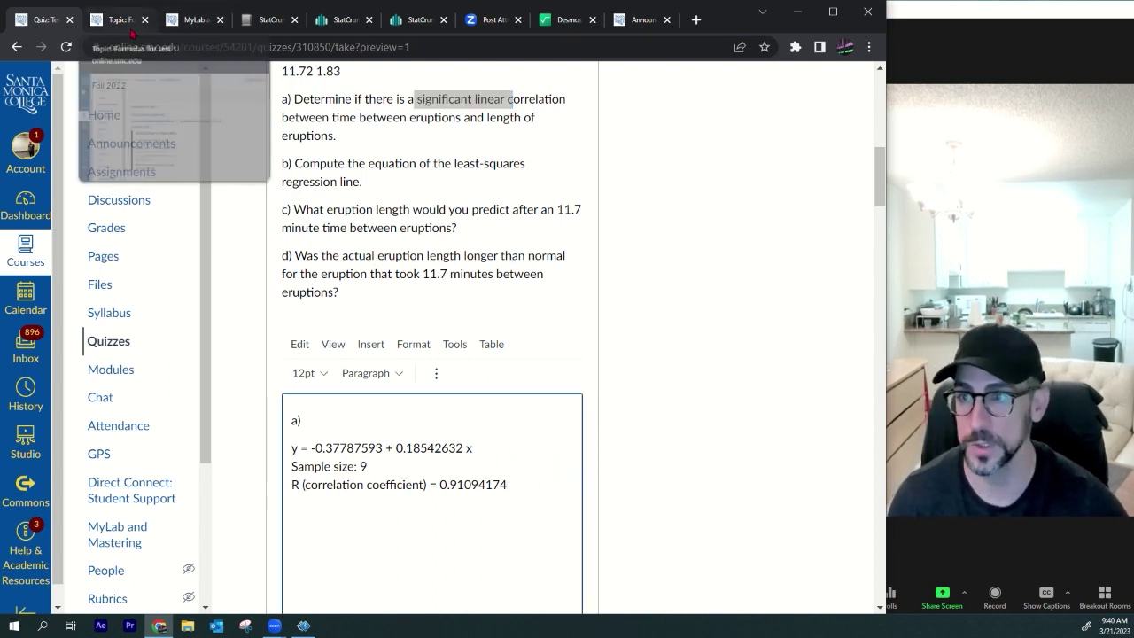
pyautogui.click(415, 22)
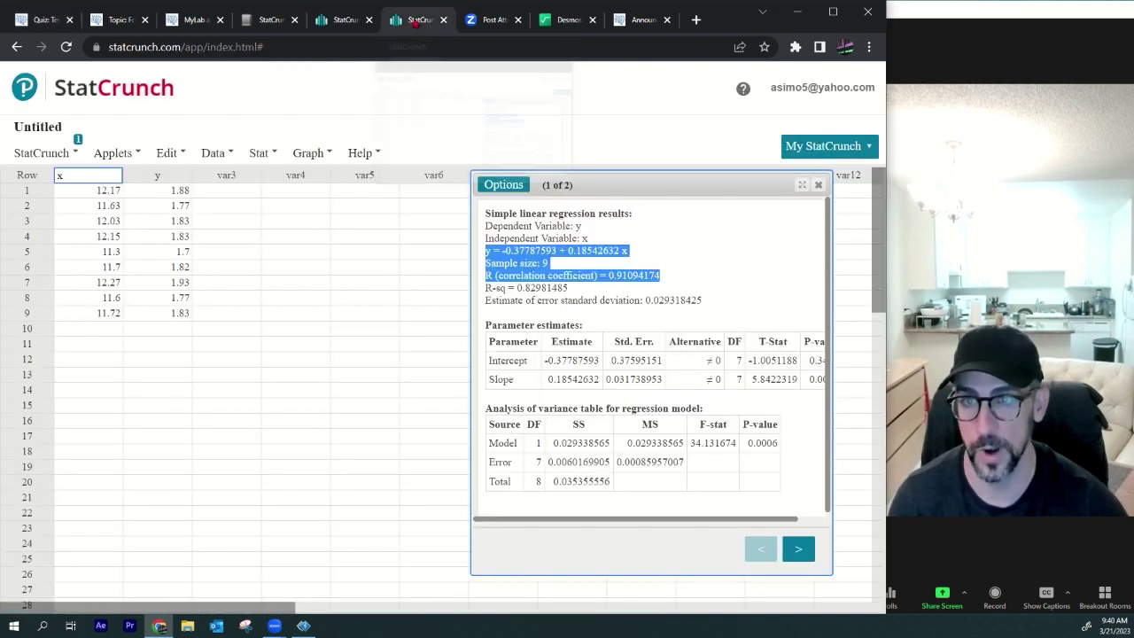
pyautogui.click(43, 25)
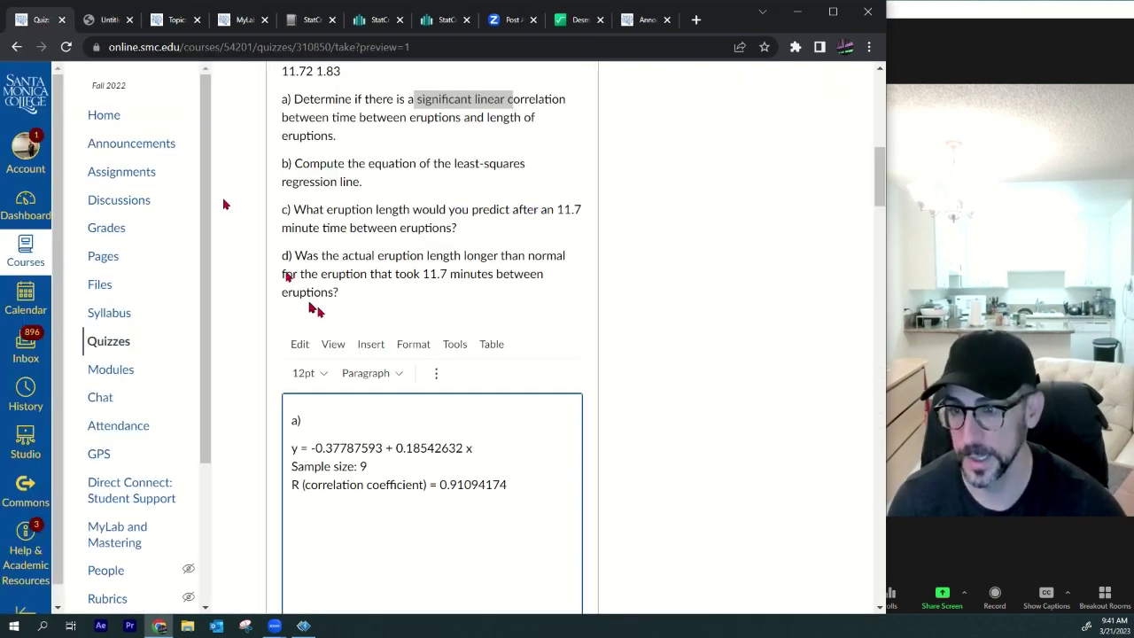
# Step: Upload the fitted line plot image into the Question 1 answer and shrink it to fit below the correlation coefficient
pyautogui.click(370, 344)
pyautogui.moveTo(403, 398)
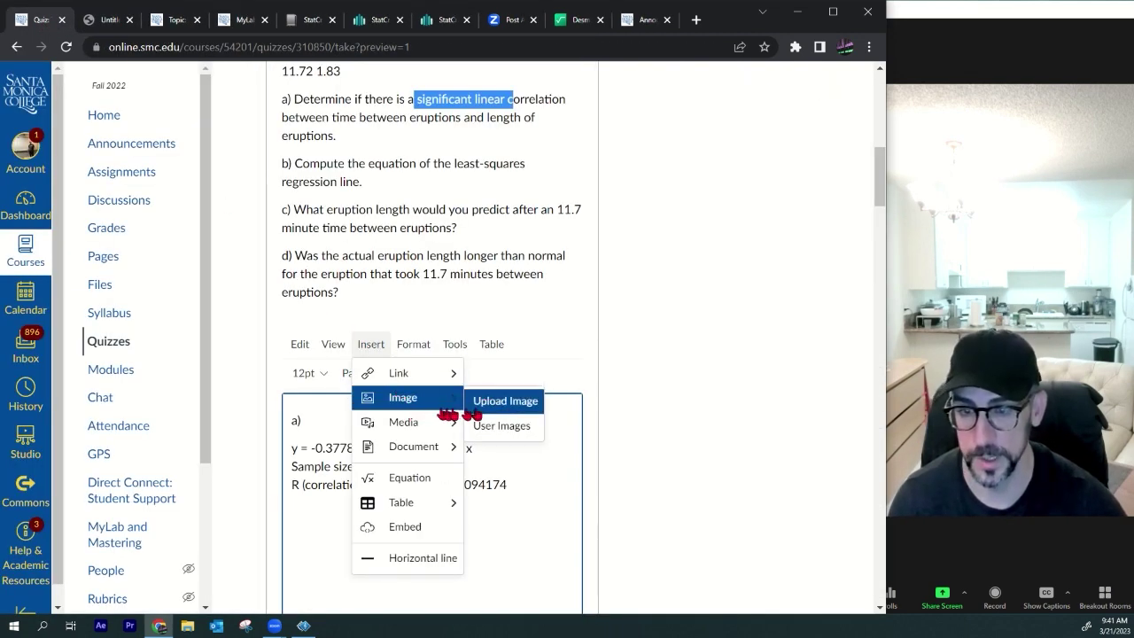
pyautogui.click(483, 403)
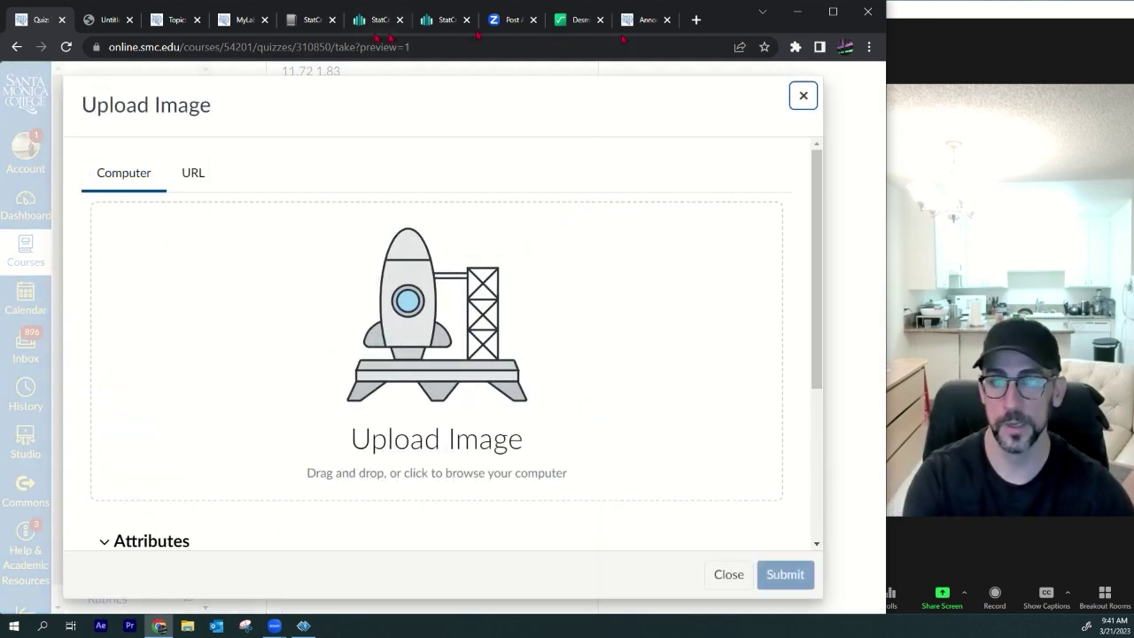
pyautogui.click(448, 21)
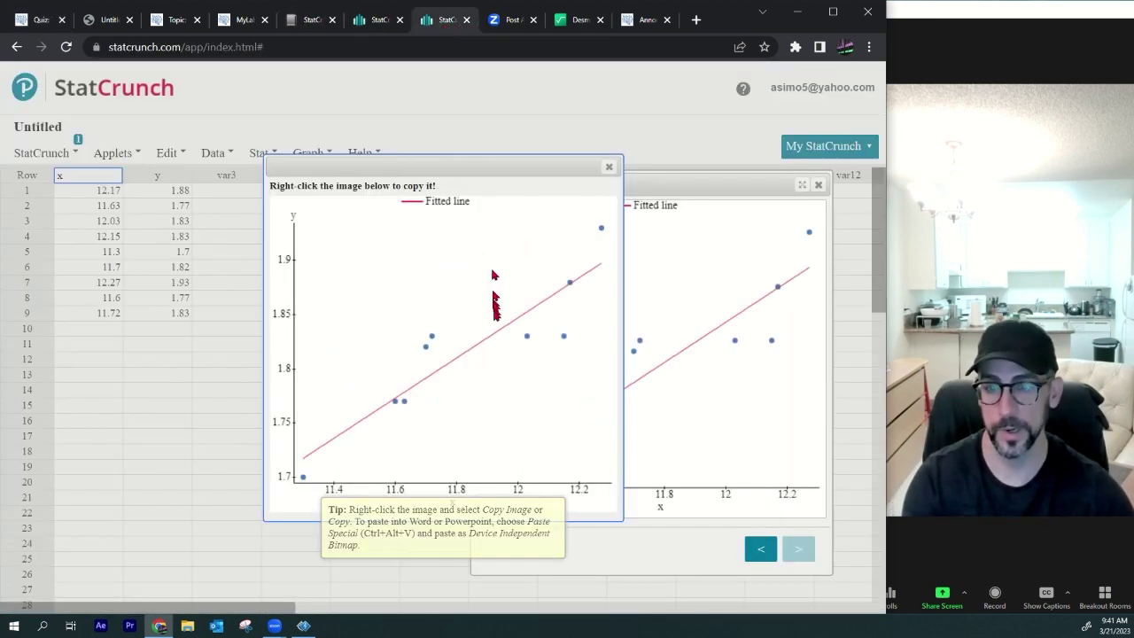
pyautogui.moveTo(493, 291); pyautogui.dragTo(471, 390)
pyautogui.click(785, 574)
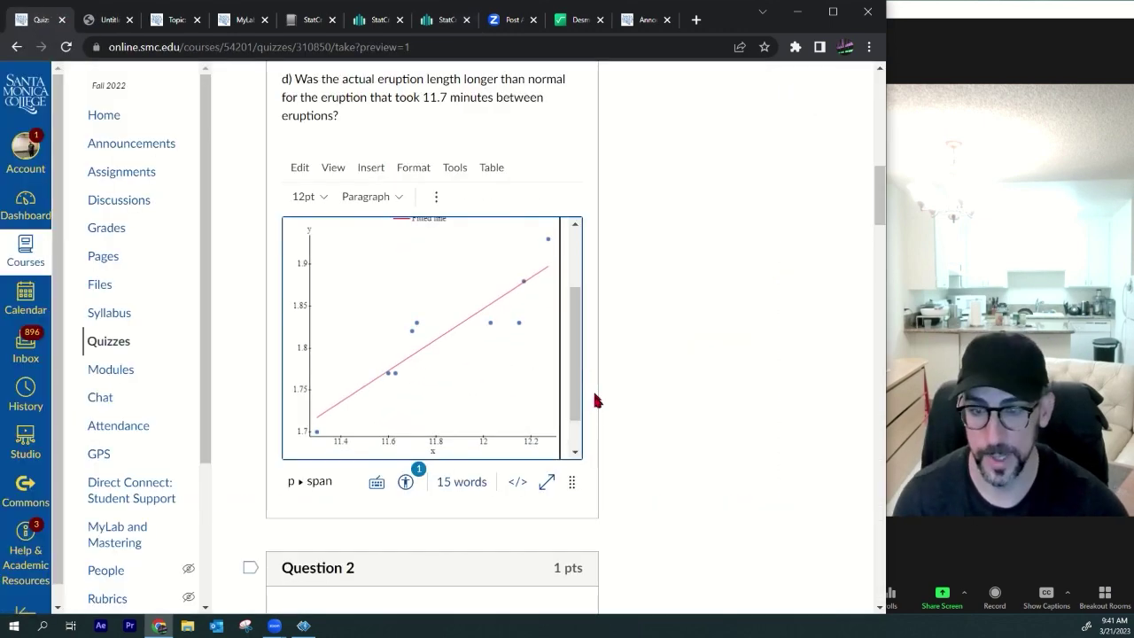
pyautogui.moveTo(558, 455); pyautogui.dragTo(421, 434)
# Step: Examine the sample size line and plot in the answer against part a's wording on significant linear correlation
pyautogui.moveTo(367, 289); pyautogui.dragTo(295, 289)
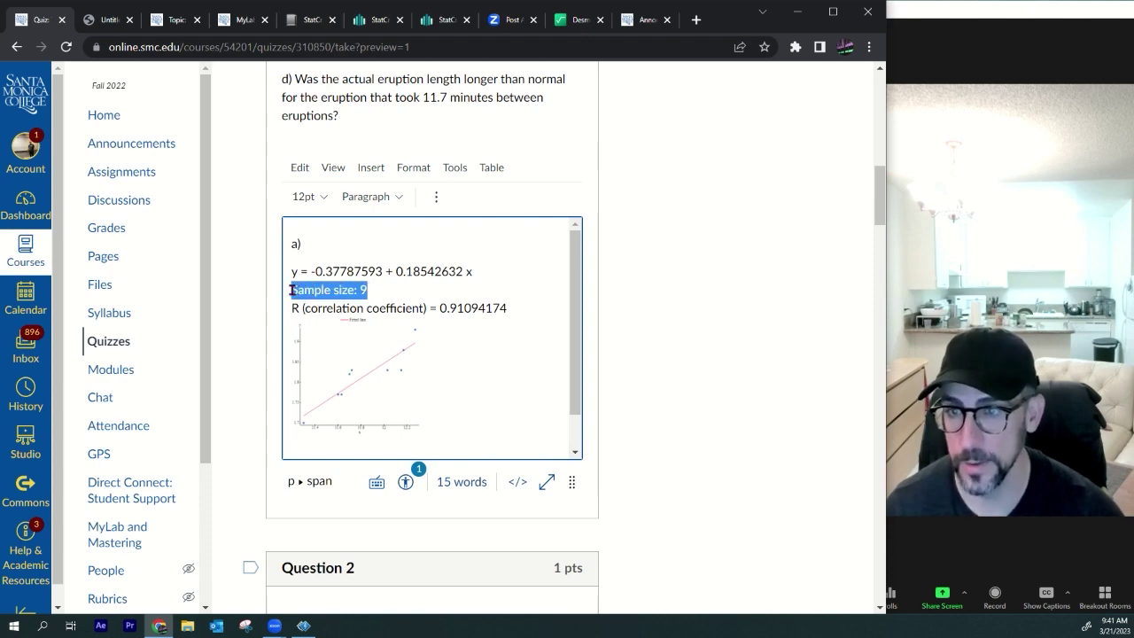
pyautogui.scroll(3, 686, 279)
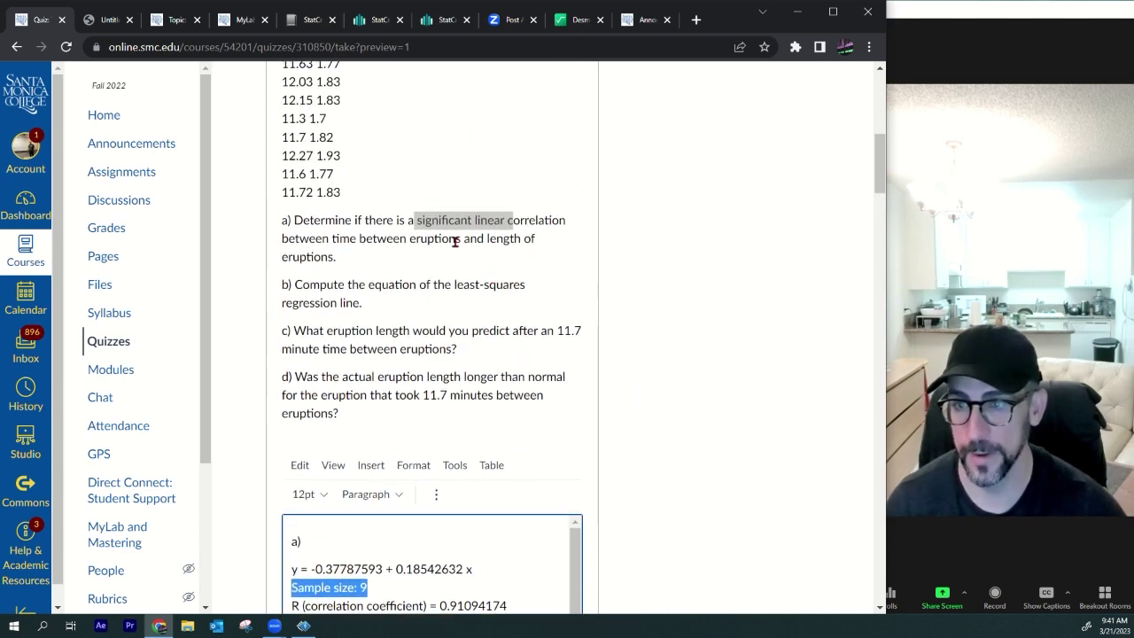
pyautogui.click(430, 230)
pyautogui.moveTo(416, 228); pyautogui.dragTo(487, 257)
pyautogui.scroll(-3, 505, 301)
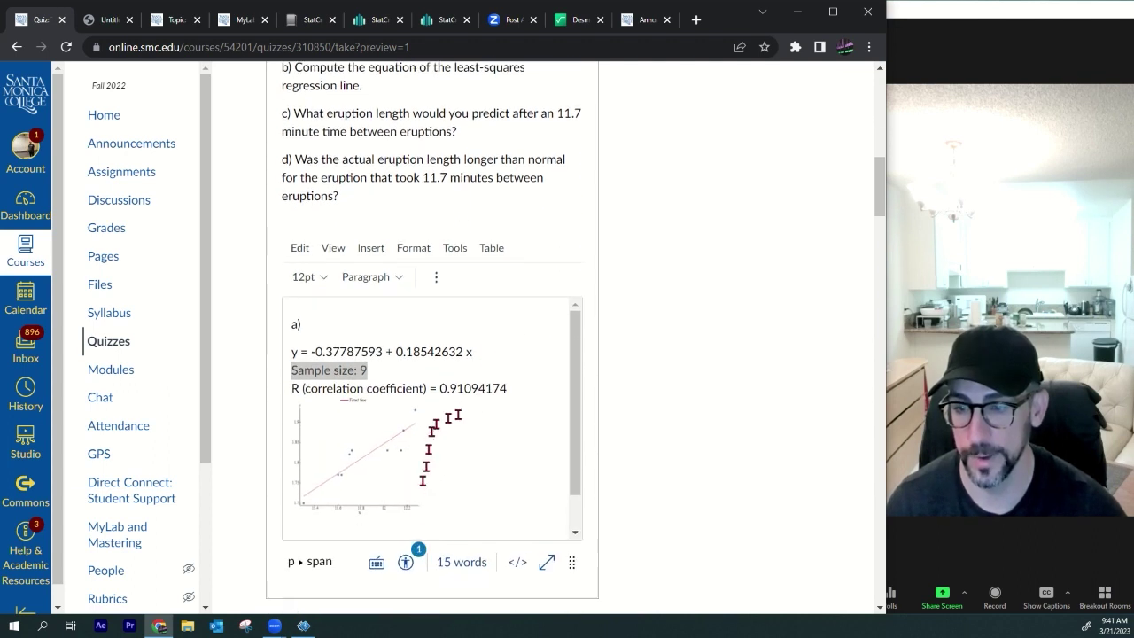
# Step: Enlarge the Question 1 answer box and place the cursor on the empty line below the fitted line plot
pyautogui.click(496, 466)
pyautogui.scroll(-1, 496, 464)
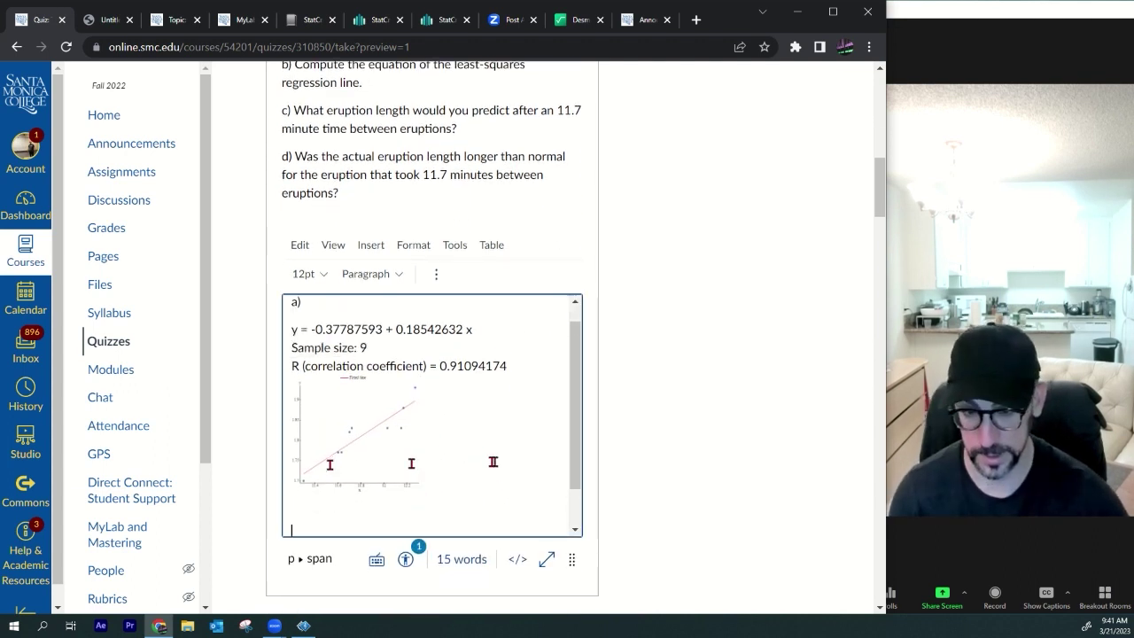
pyautogui.moveTo(570, 560); pyautogui.dragTo(570, 604)
pyautogui.scroll(-2, 496, 443)
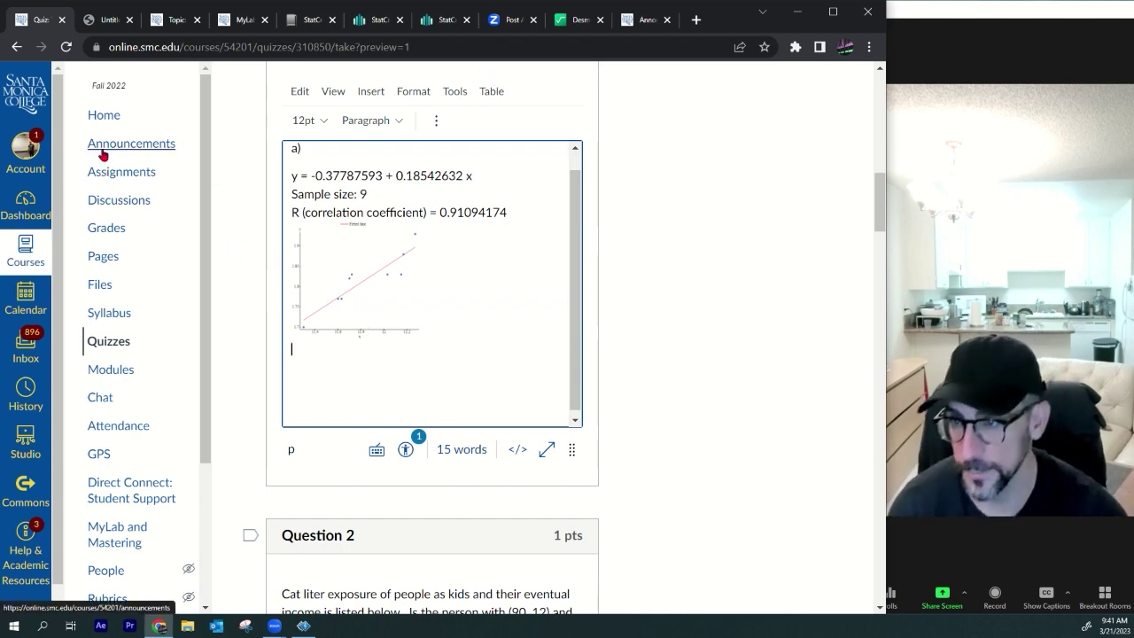
# Step: Look up the correlation critical value for a sample size of 9 in Table II of the Chapter 4 Formulas announcement
pyautogui.click(642, 19)
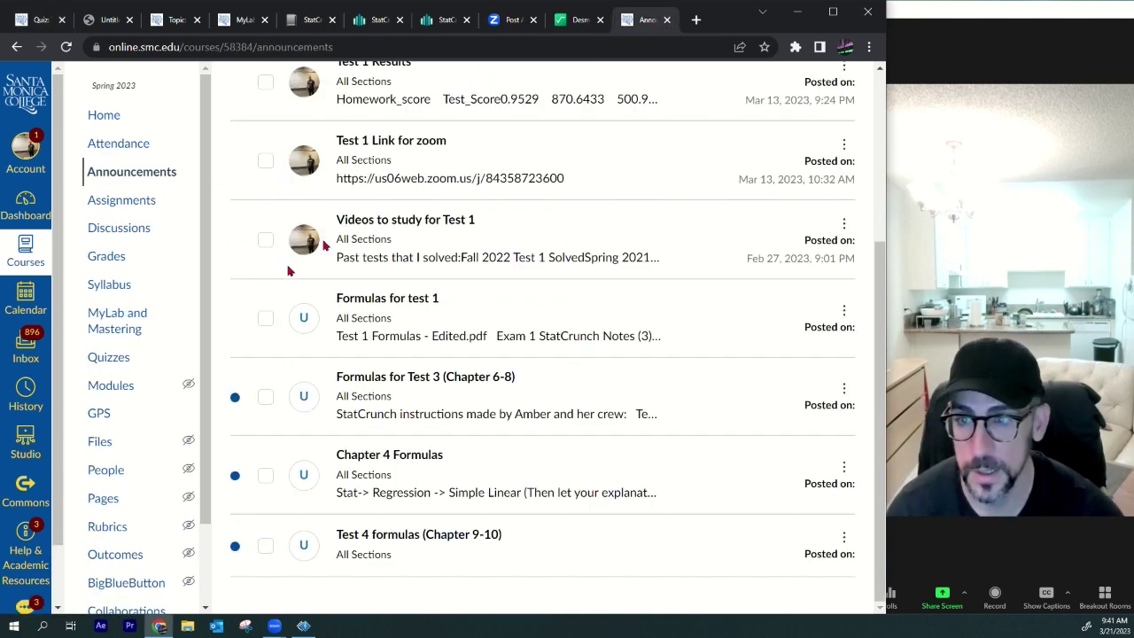
pyautogui.click(383, 456)
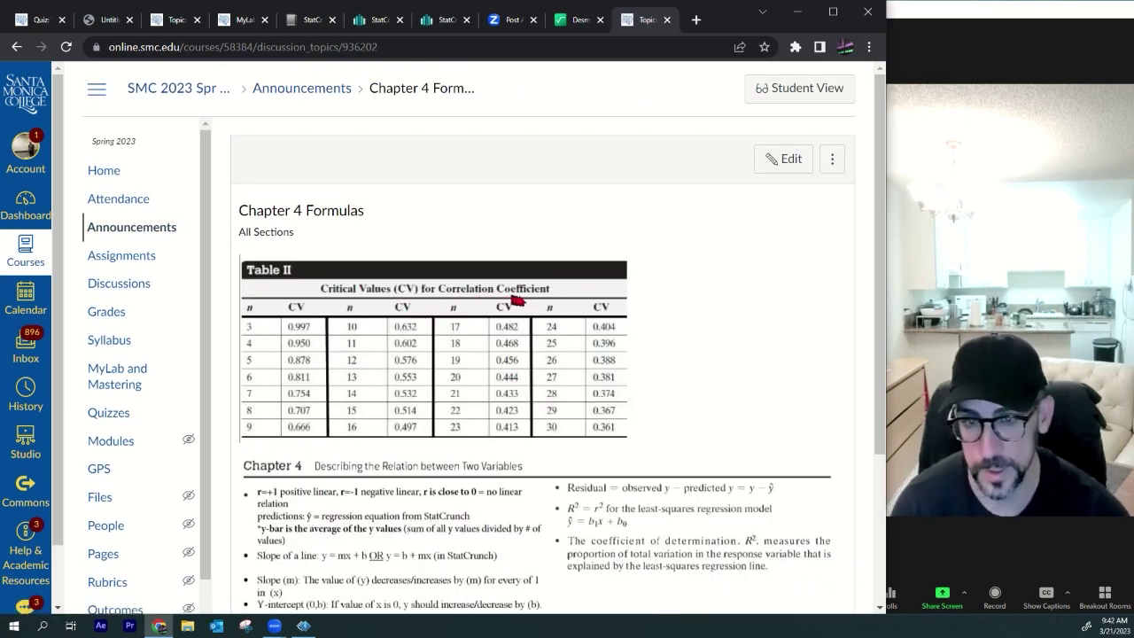
pyautogui.hotkey('ctrl', '1')
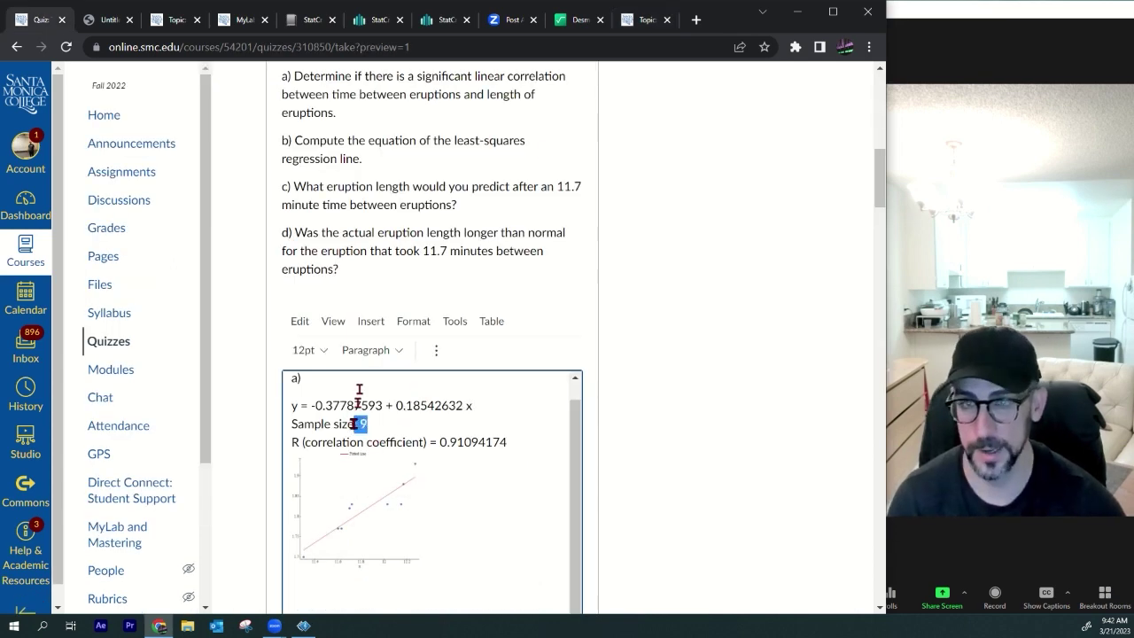
pyautogui.hotkey('ctrl', '9')
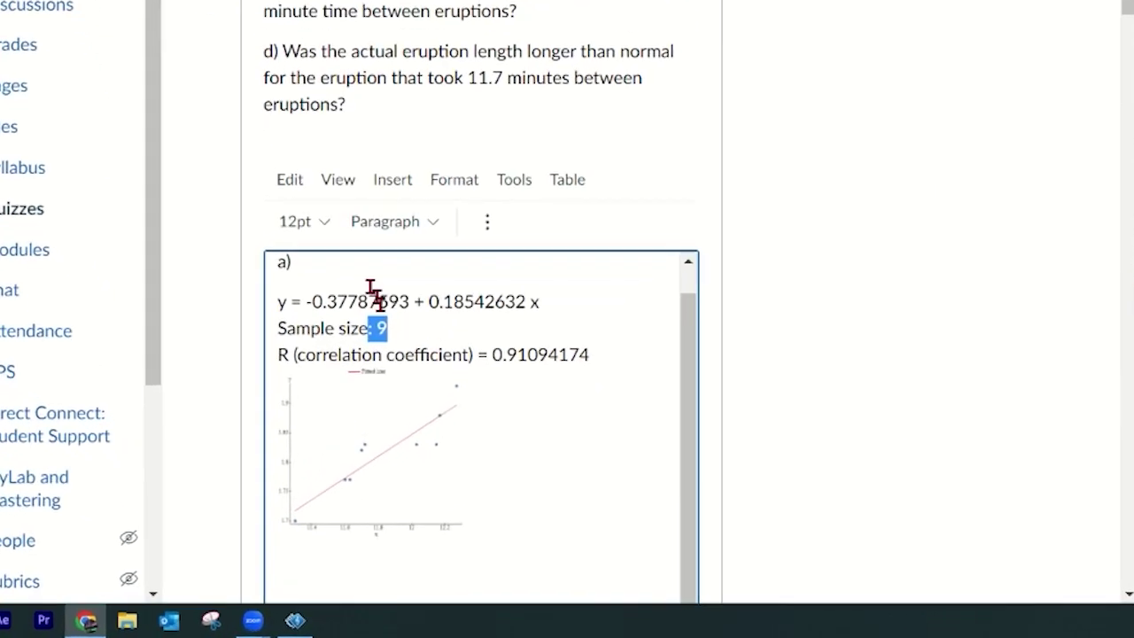
# Step: Write below the plot: "r = 0.911 > 0.666(c.v.), therefore there IS a linear relation (correlation)."
pyautogui.moveTo(492, 355); pyautogui.dragTo(533, 355)
pyautogui.click(408, 543)
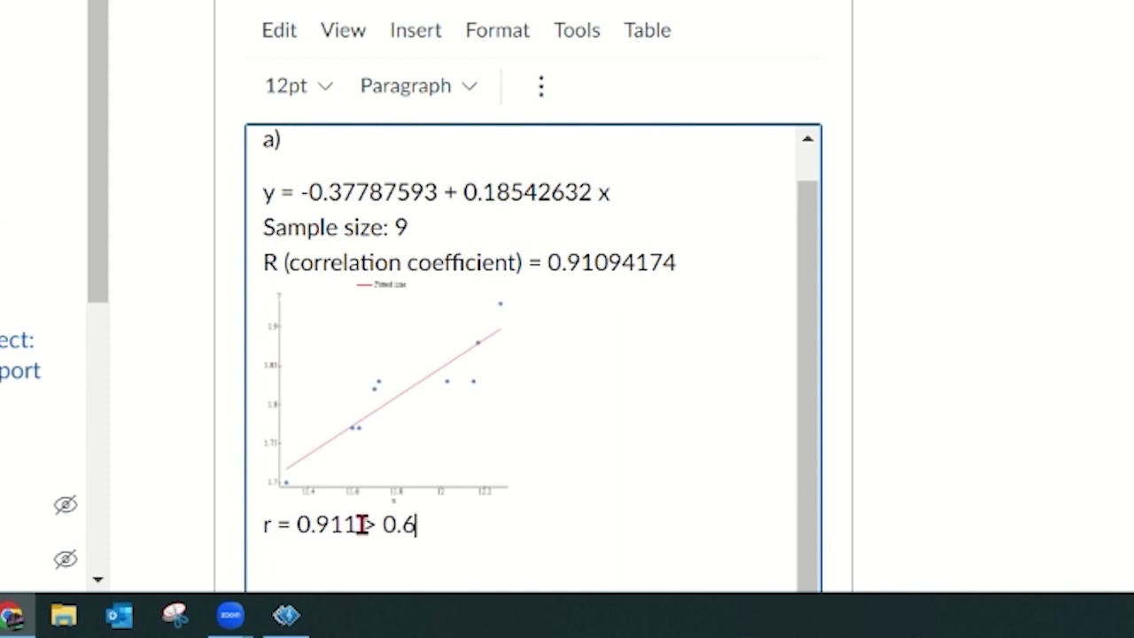
pyautogui.write('66(c')
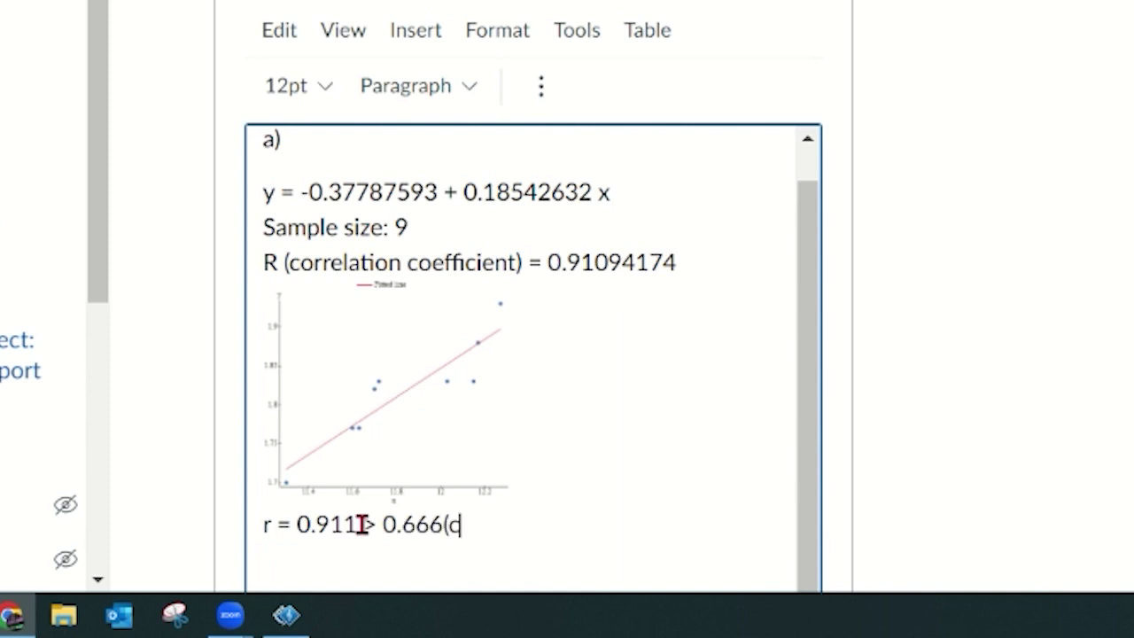
pyautogui.write('.v.), therefore there IS ')
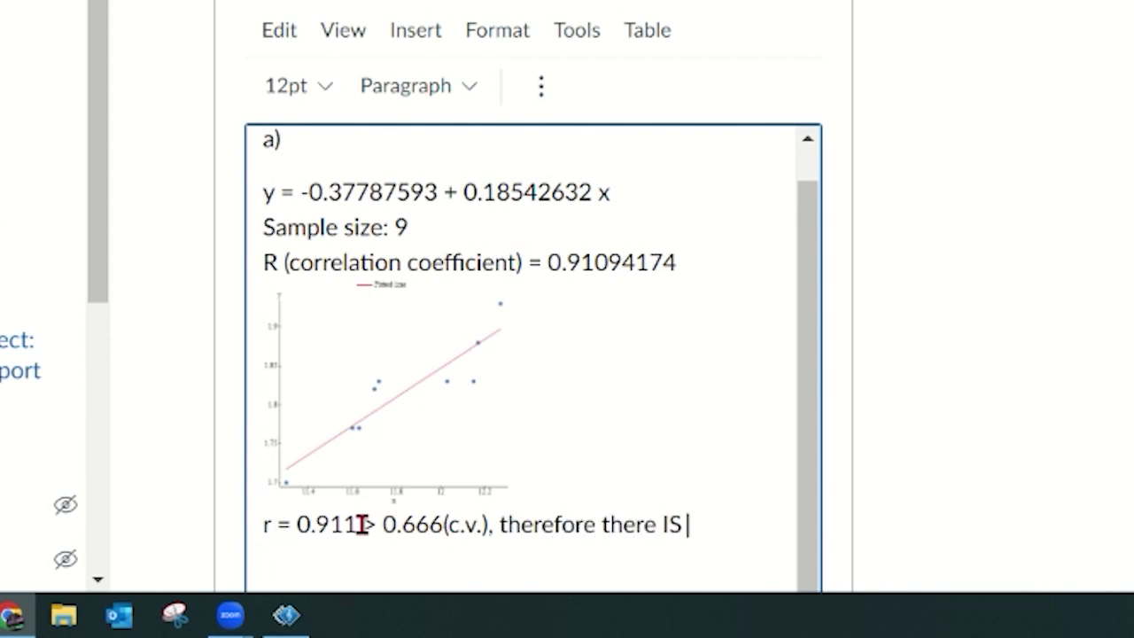
pyautogui.write('a linear relation (co')
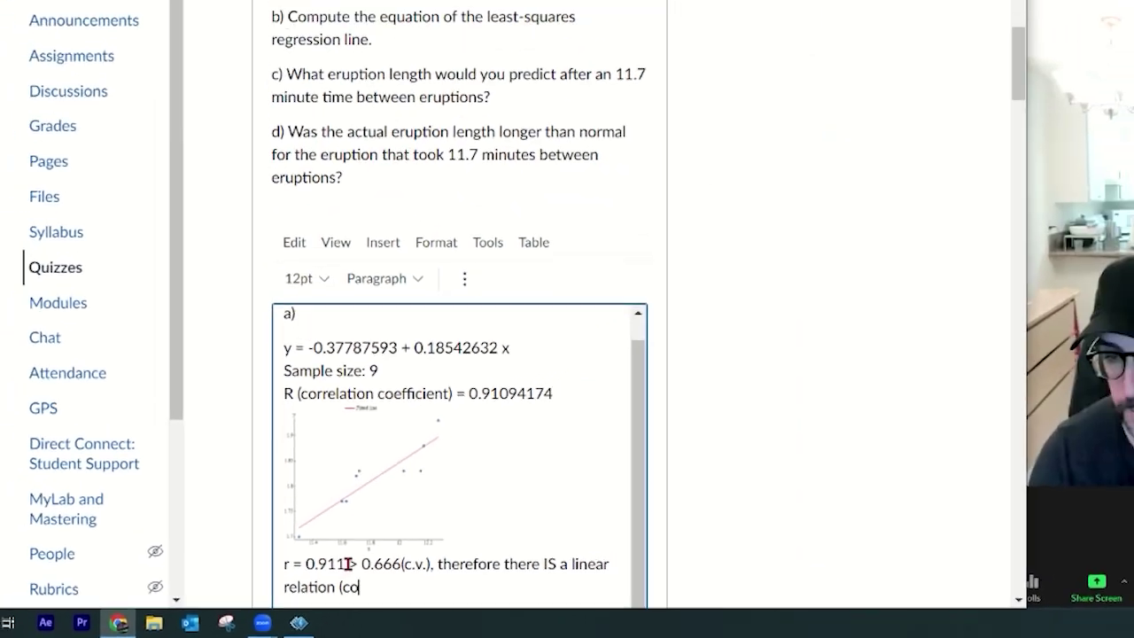
pyautogui.write('rrelation).')
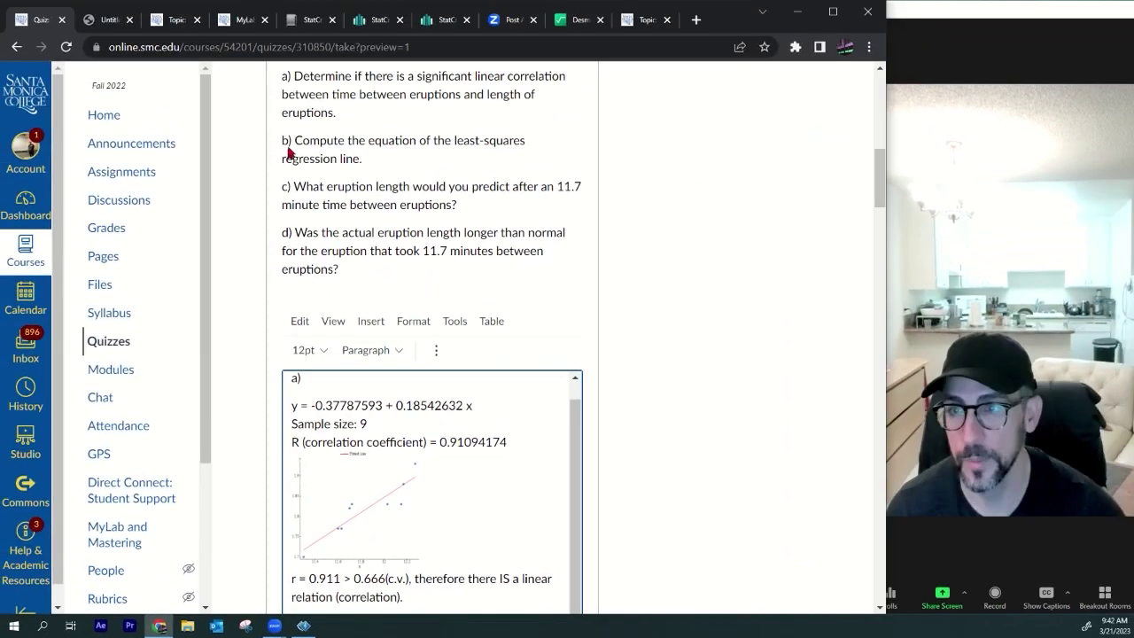
# Step: Answer part b by copying the regression equation from part a onto a new line labelled b) below the correlation conclusion
pyautogui.moveTo(297, 16); pyautogui.dragTo(423, 35)
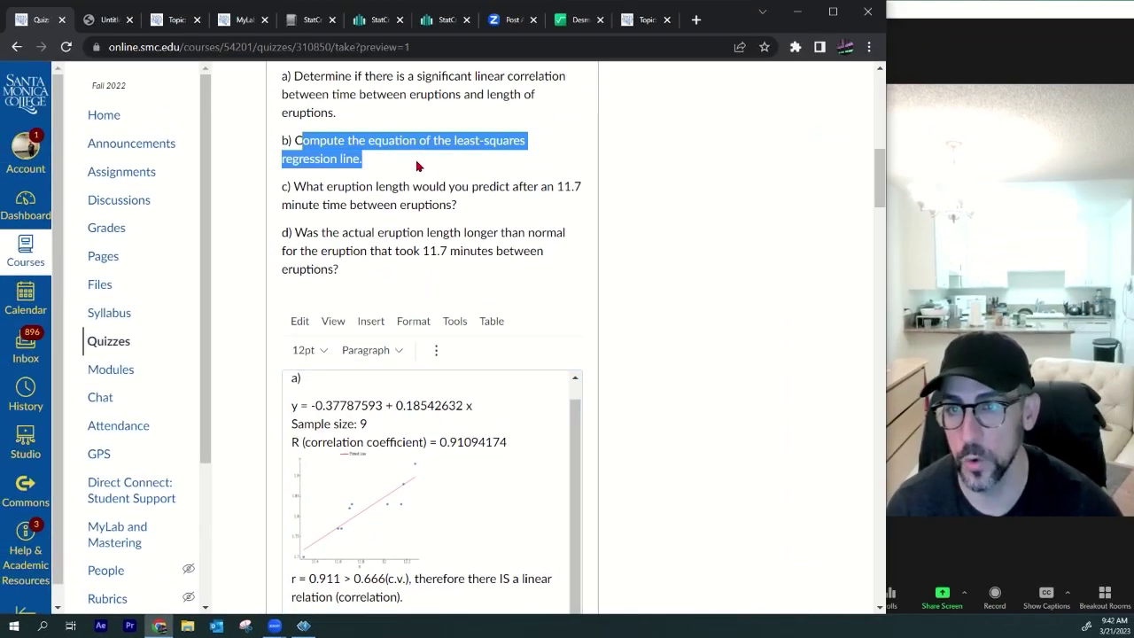
pyautogui.moveTo(476, 405); pyautogui.dragTo(288, 404)
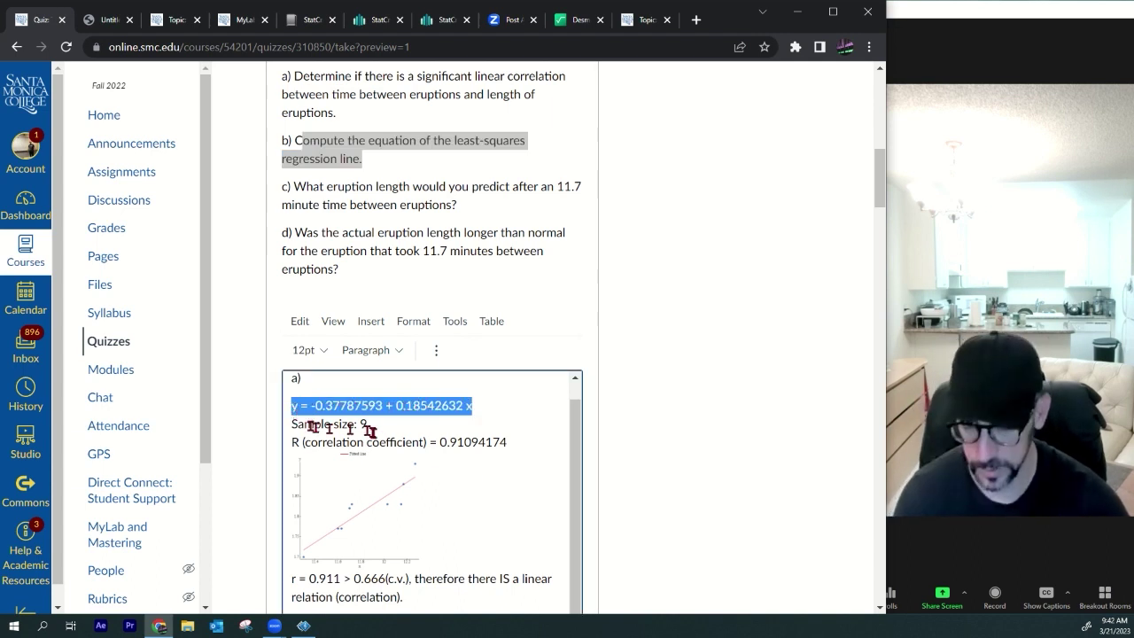
pyautogui.scroll(-1, 522, 486)
pyautogui.hotkey('ctrl', 'c')
pyautogui.scroll(-1, 522, 486)
pyautogui.click(434, 584)
pyautogui.press('Return')
pyautogui.write('b)')
pyautogui.hotkey('ctrl', 'v')
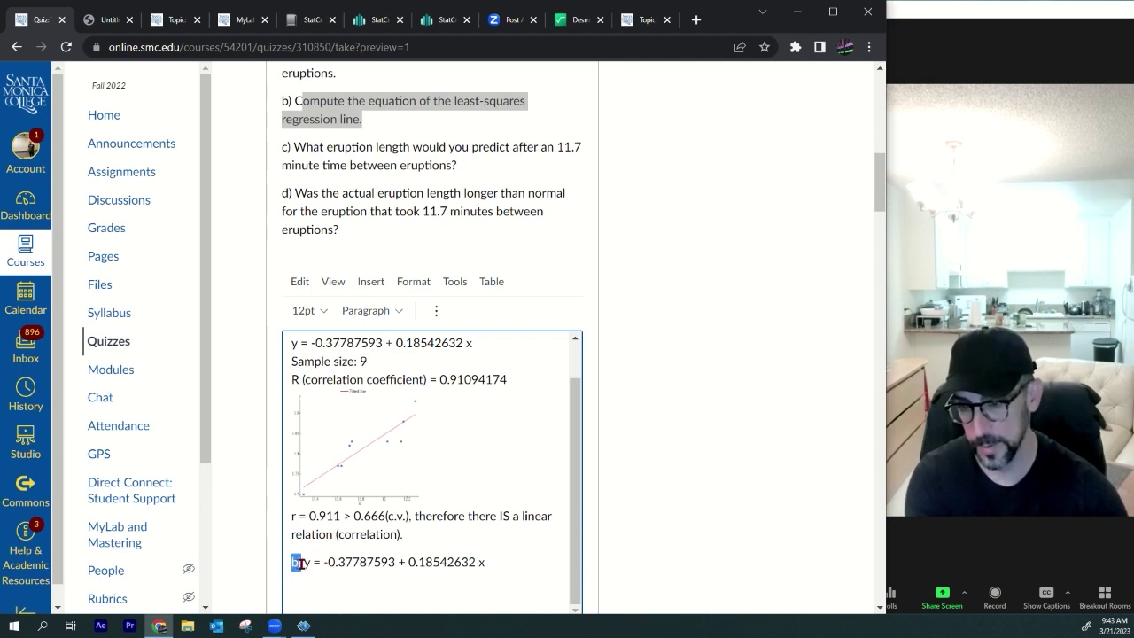
# Step: Start a line labelled c) below the equation and identify the x value that part c gives for the prediction
pyautogui.click(494, 565)
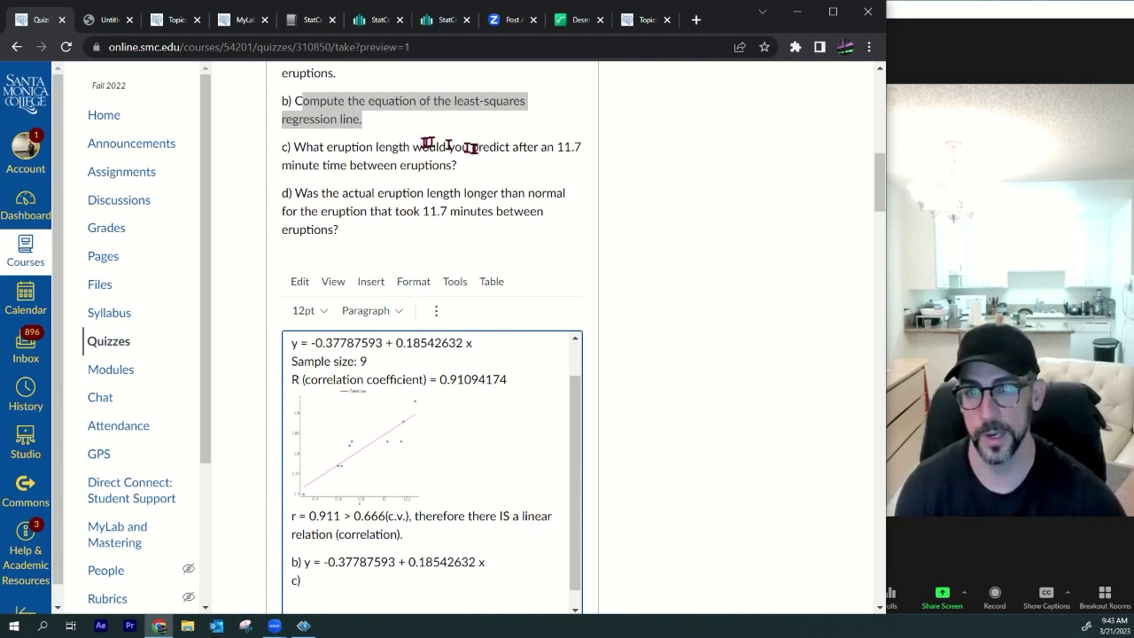
pyautogui.moveTo(472, 147); pyautogui.dragTo(511, 147)
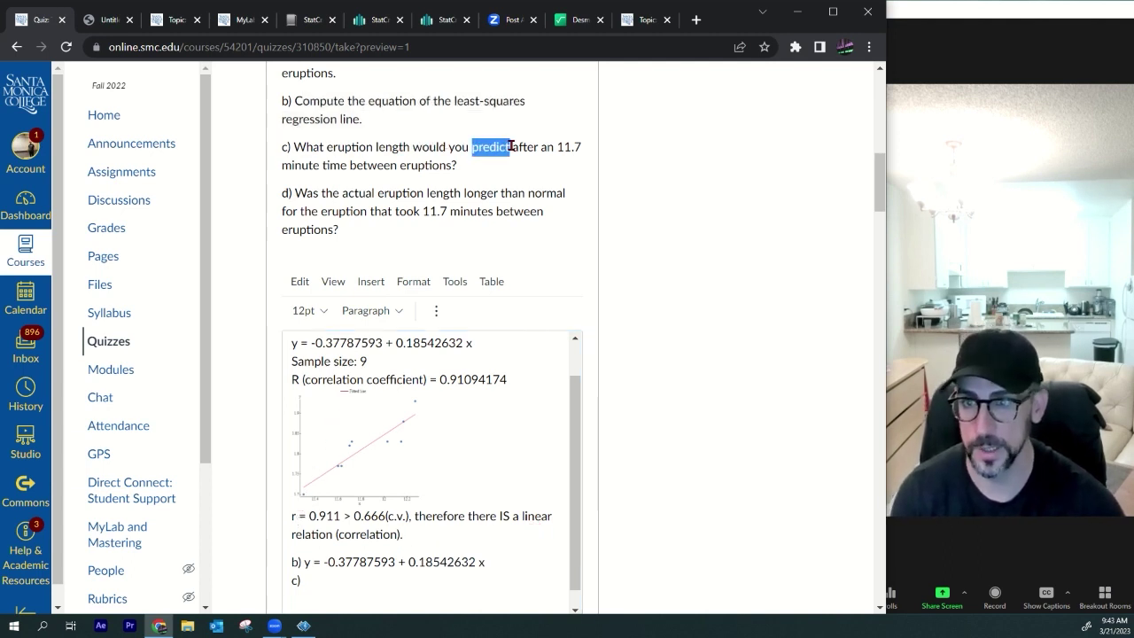
pyautogui.click(479, 563)
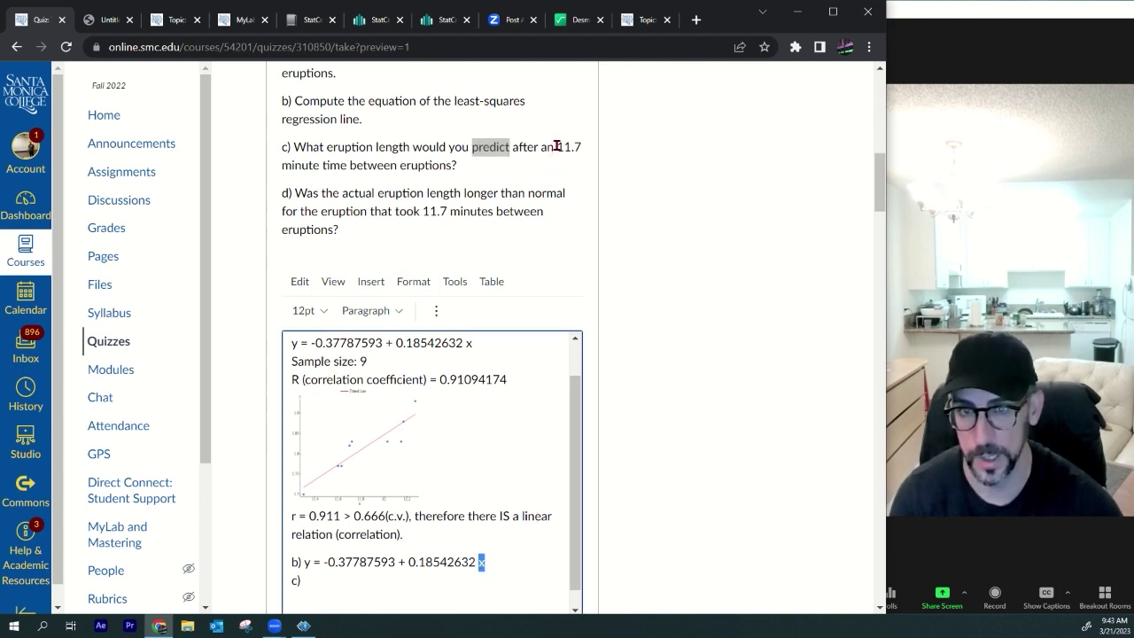
pyautogui.moveTo(556, 146); pyautogui.dragTo(574, 146)
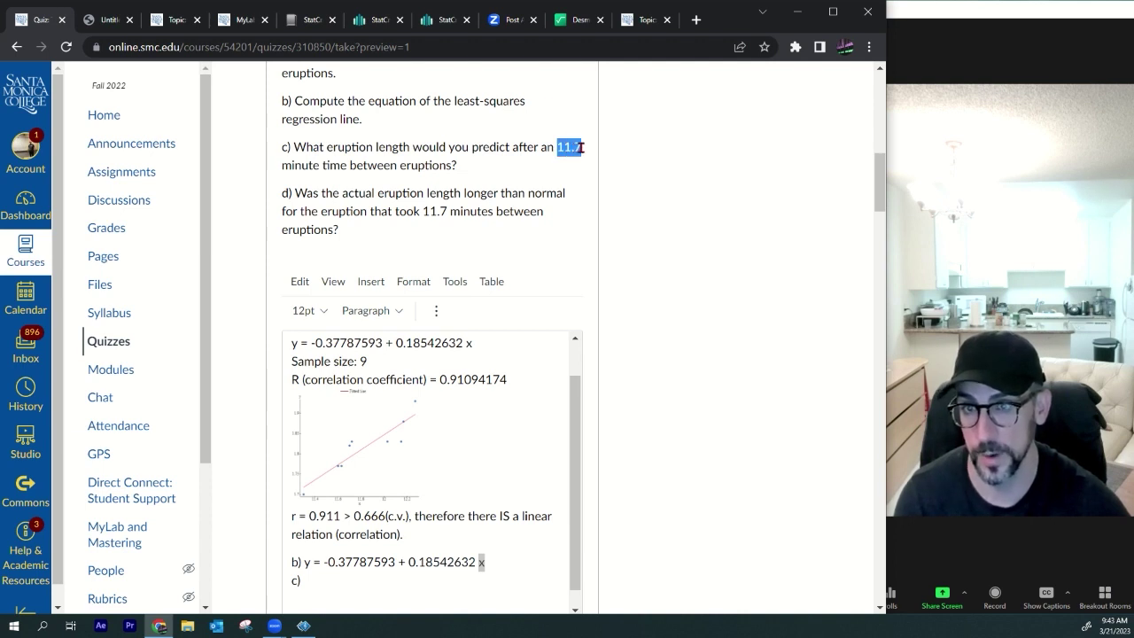
# Step: Return to StatCrunch's regression results, edit the analysis to predict Y for an X value of 11.7, and recompute it
pyautogui.click(446, 22)
pyautogui.click(607, 171)
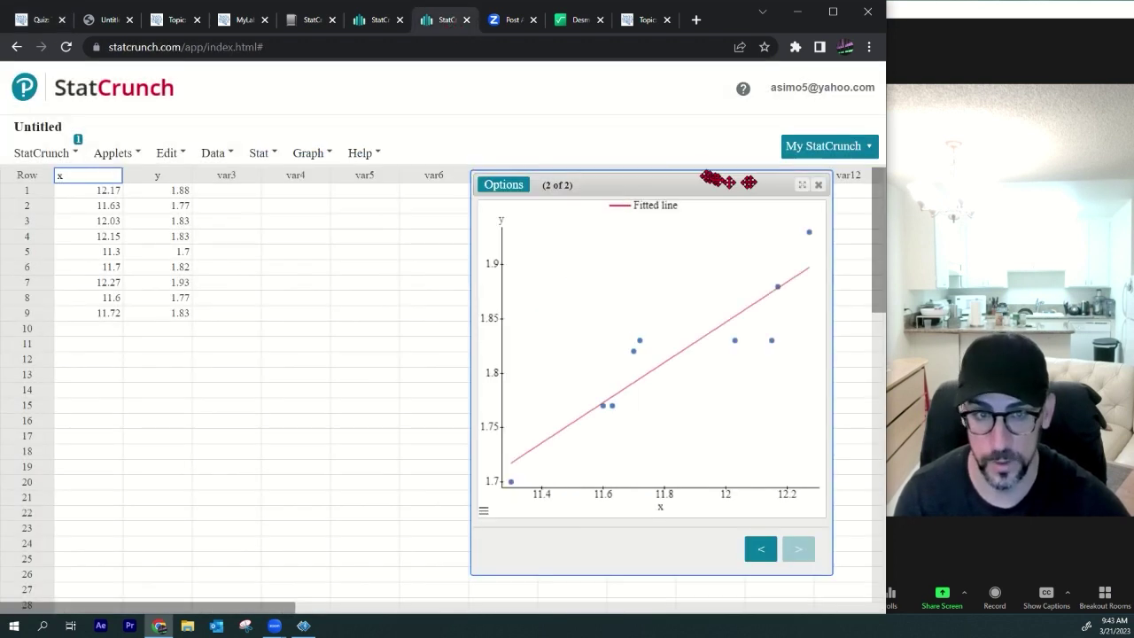
pyautogui.click(760, 548)
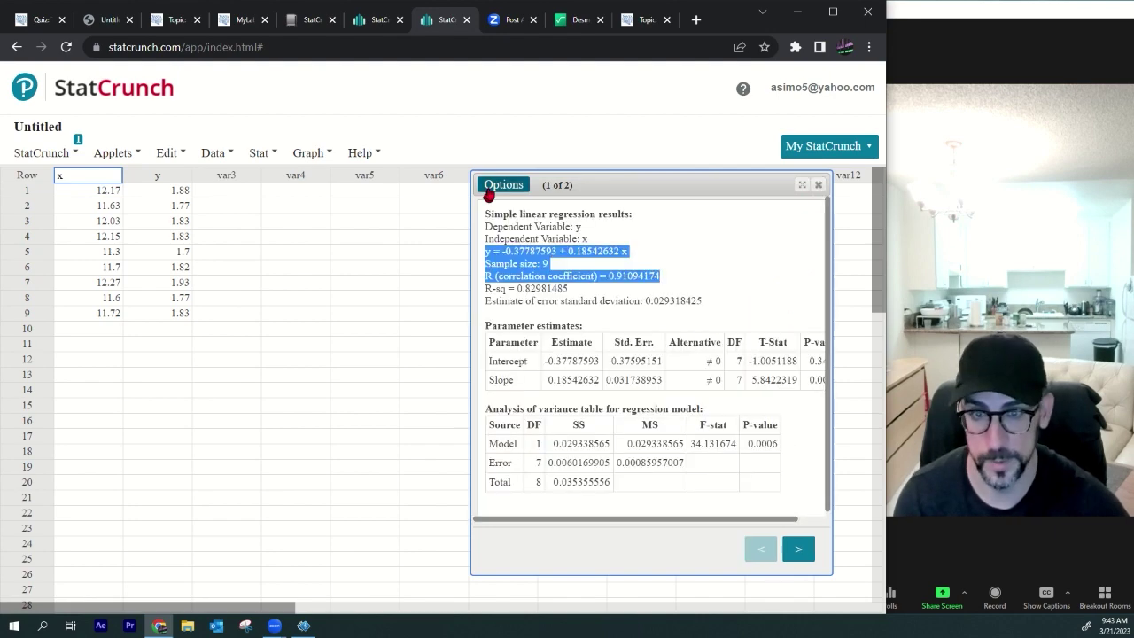
pyautogui.click(503, 185)
pyautogui.click(504, 207)
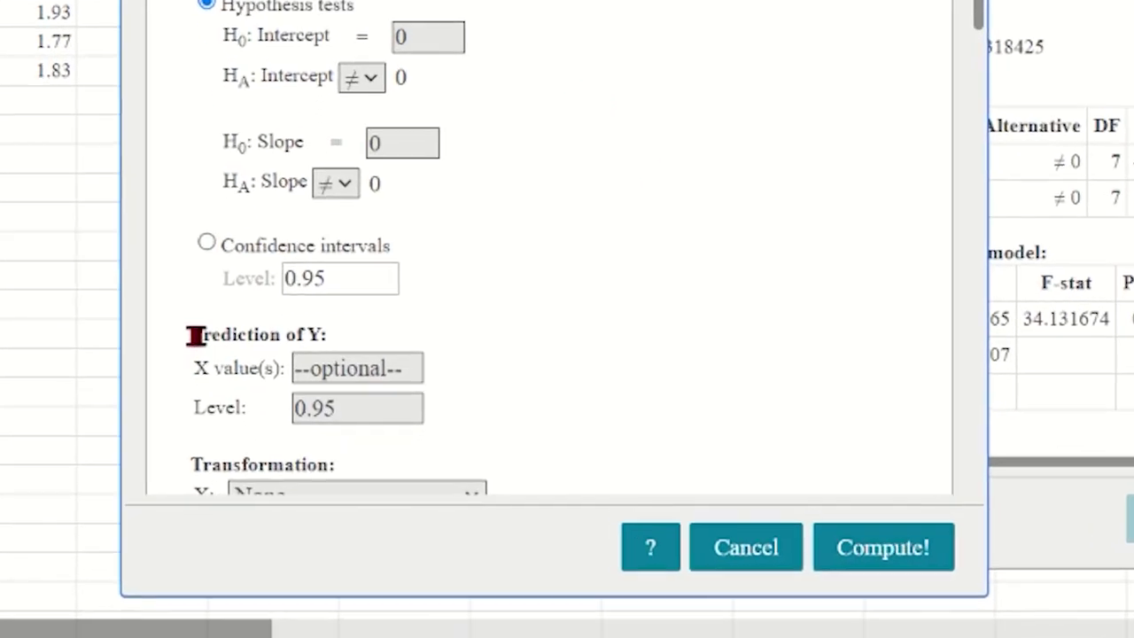
pyautogui.moveTo(195, 335); pyautogui.dragTo(328, 335)
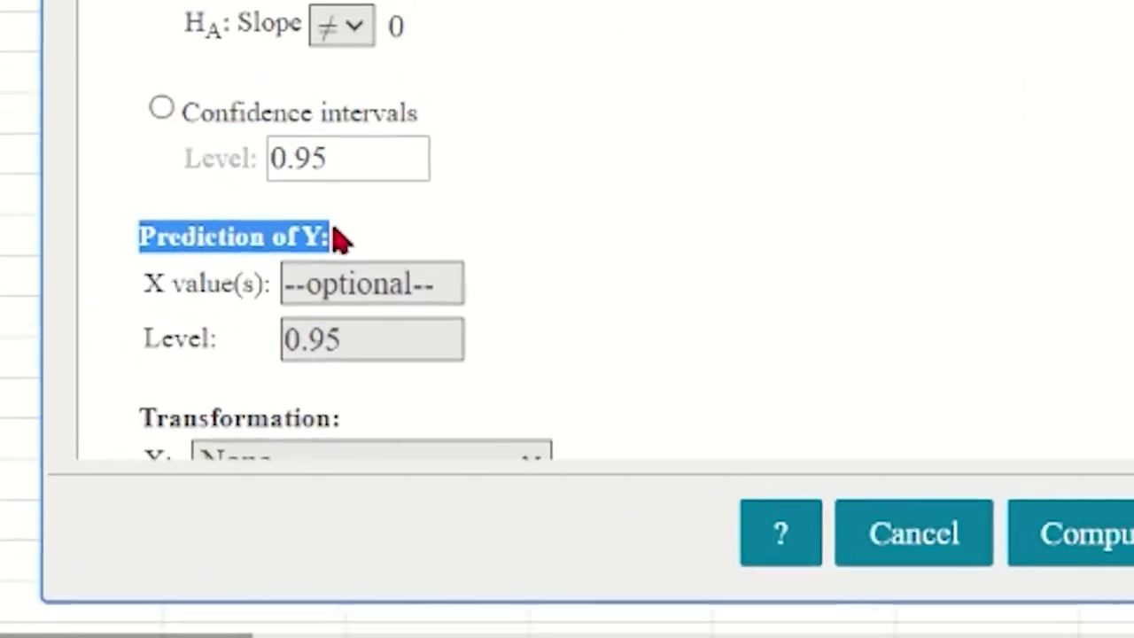
pyautogui.click(348, 369)
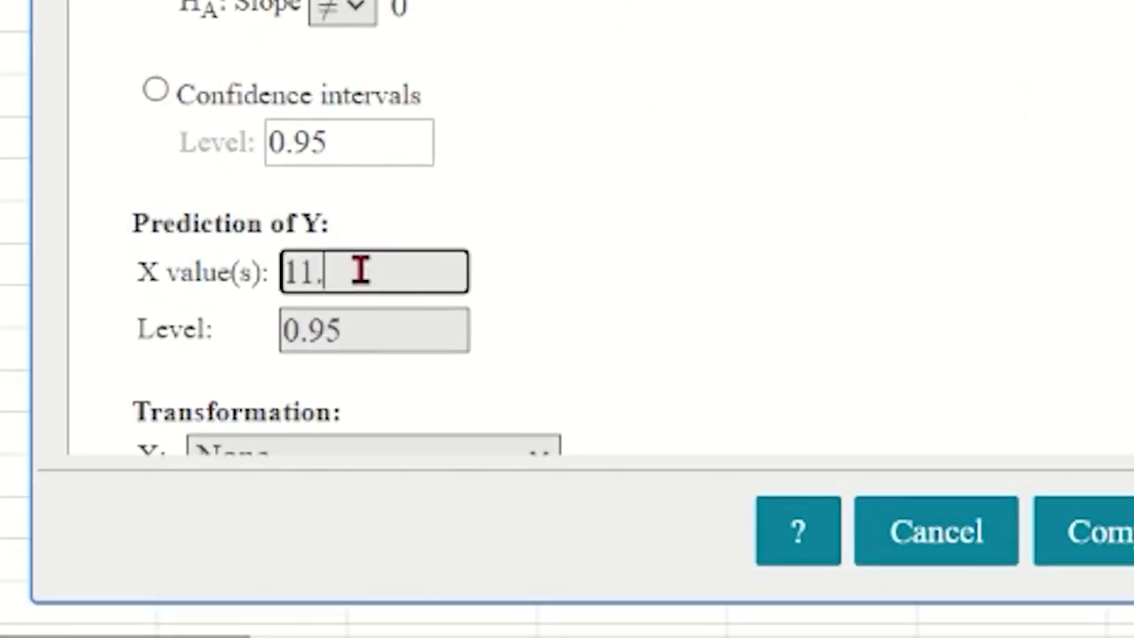
pyautogui.click(1089, 532)
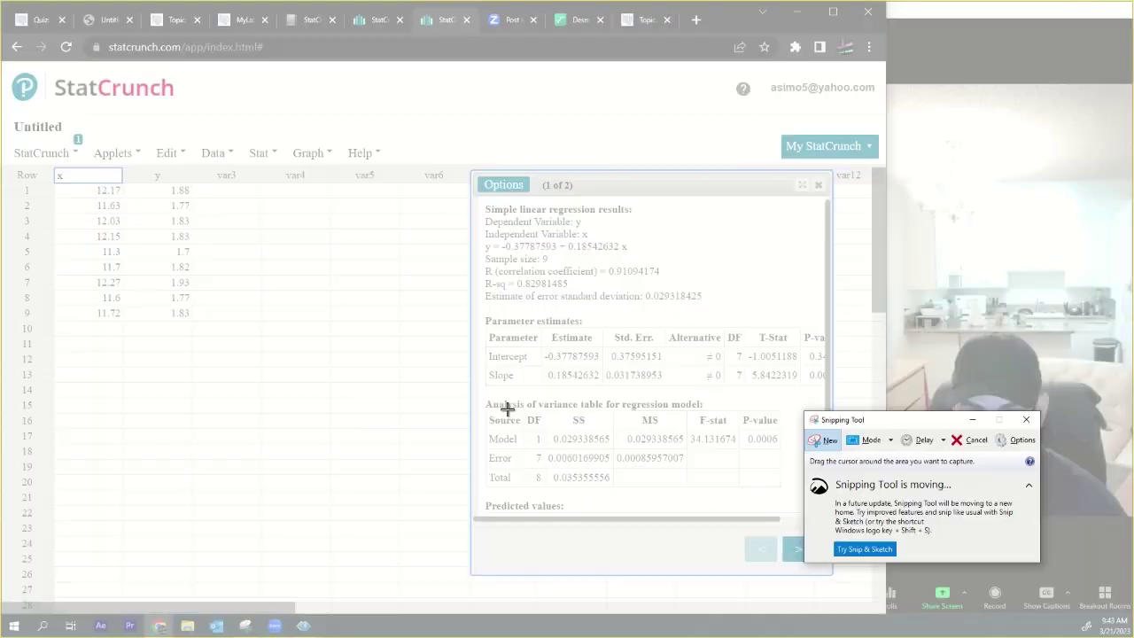
# Step: Capture the Predicted values table from the regression results as a snip and place it beside c) in the quiz answer
pyautogui.scroll(-1, 506, 405)
pyautogui.moveTo(482, 436); pyautogui.dragTo(580, 494)
pyautogui.hotkey('ctrl', '1')
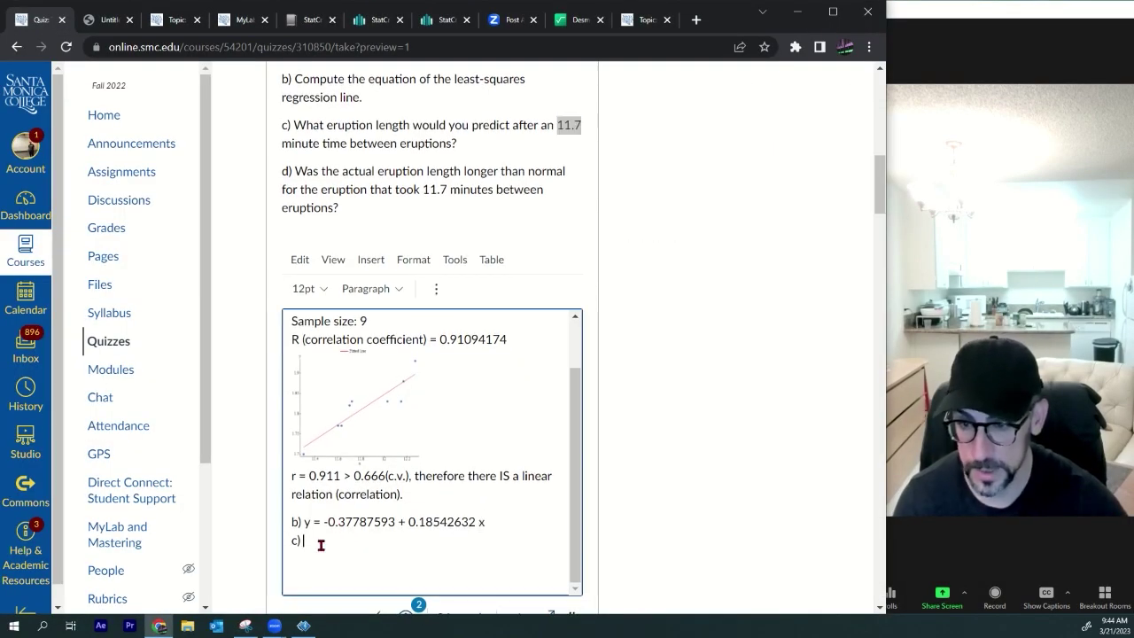
pyautogui.hotkey('ctrl', 'v')
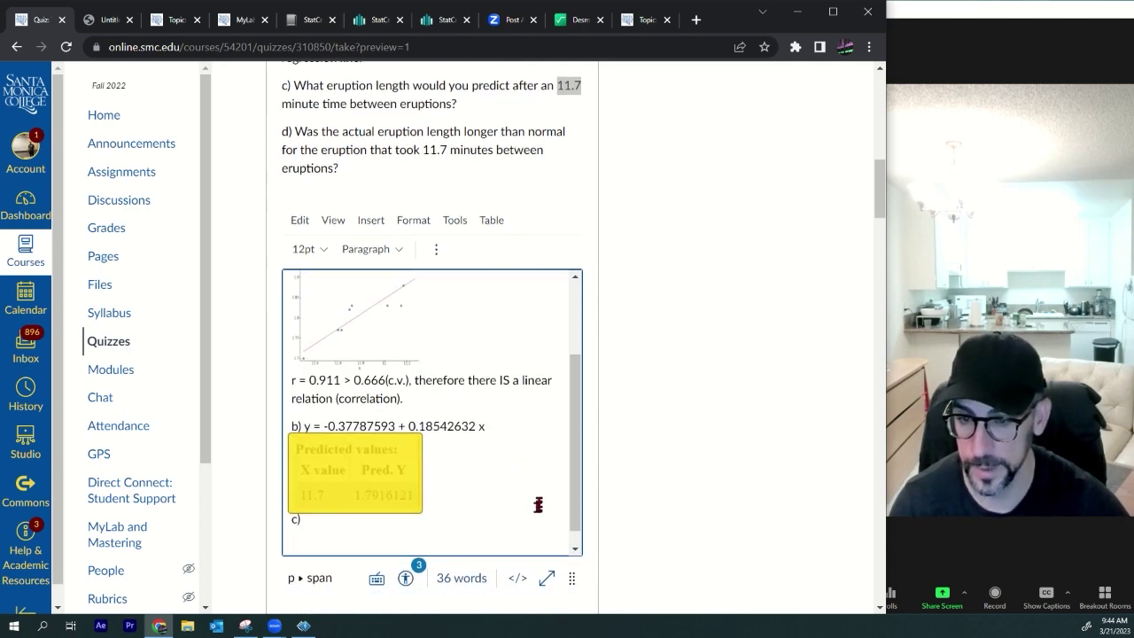
pyautogui.scroll(-1, 367, 392)
pyautogui.moveTo(367, 392)
pyautogui.mouseDown()
pyautogui.moveTo(372, 381)
pyautogui.moveTo(340, 459)
pyautogui.moveTo(358, 382)
pyautogui.mouseUp()
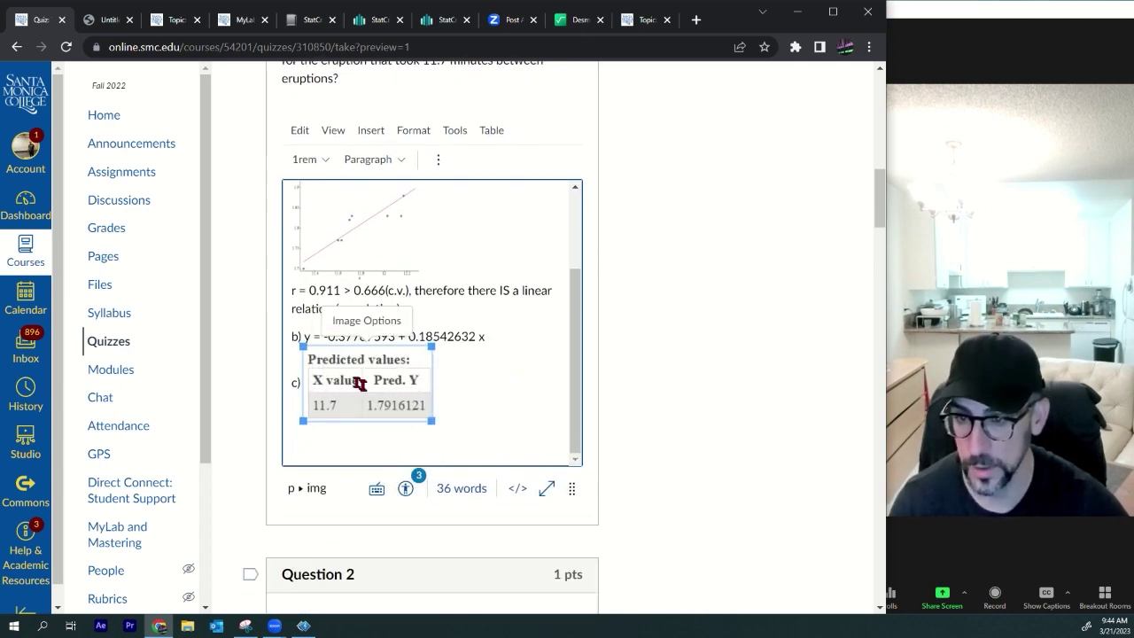
# Step: Start a line labelled d) below the predicted values and reread part d against the prediction in the answer
pyautogui.click(473, 410)
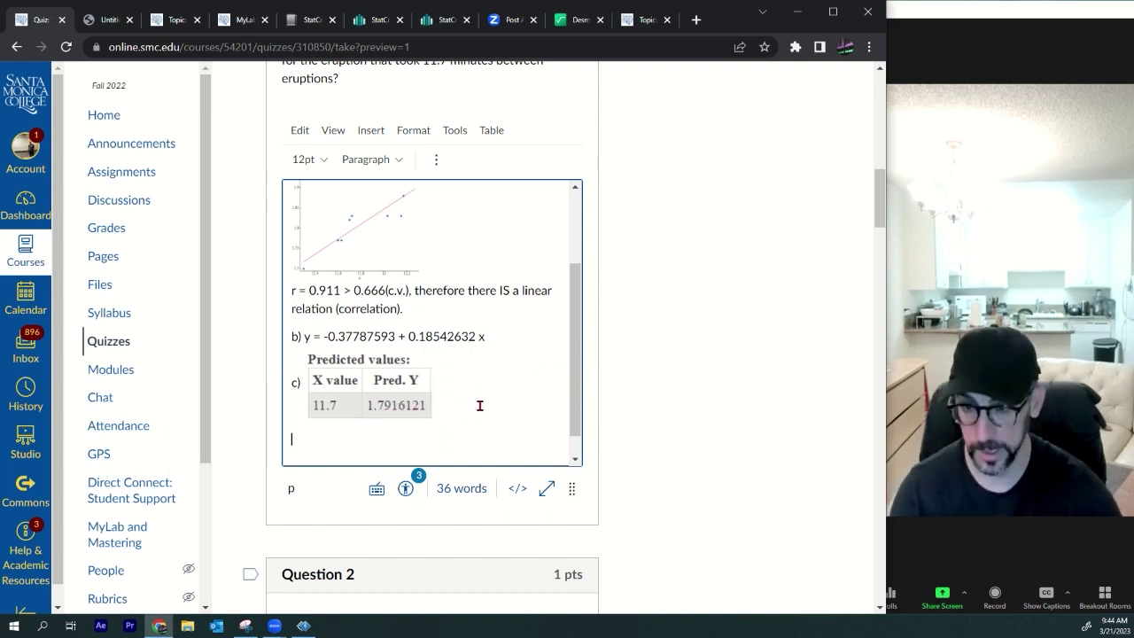
pyautogui.scroll(3, 479, 405)
pyautogui.moveTo(295, 285); pyautogui.dragTo(372, 318)
pyautogui.scroll(-3, 580, 311)
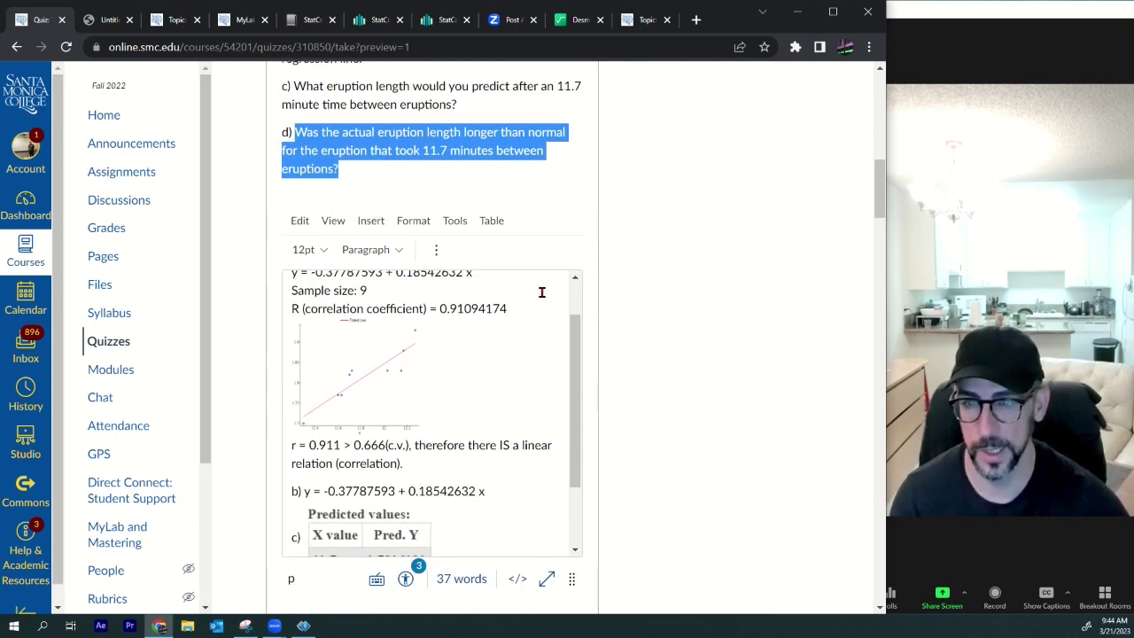
pyautogui.scroll(-3, 501, 481)
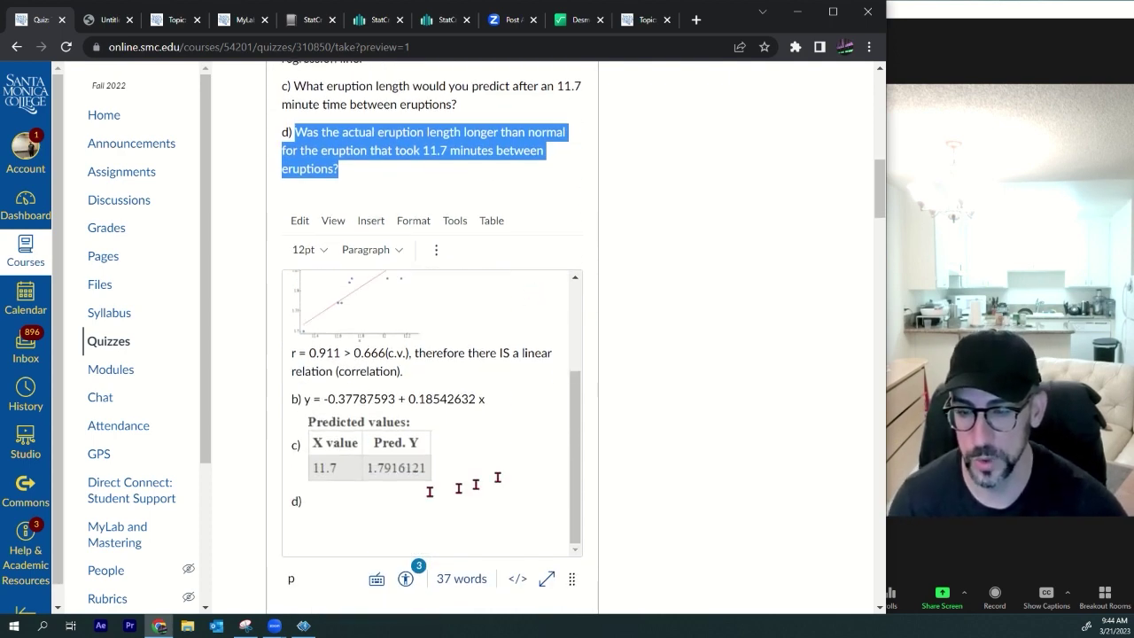
pyautogui.click(383, 453)
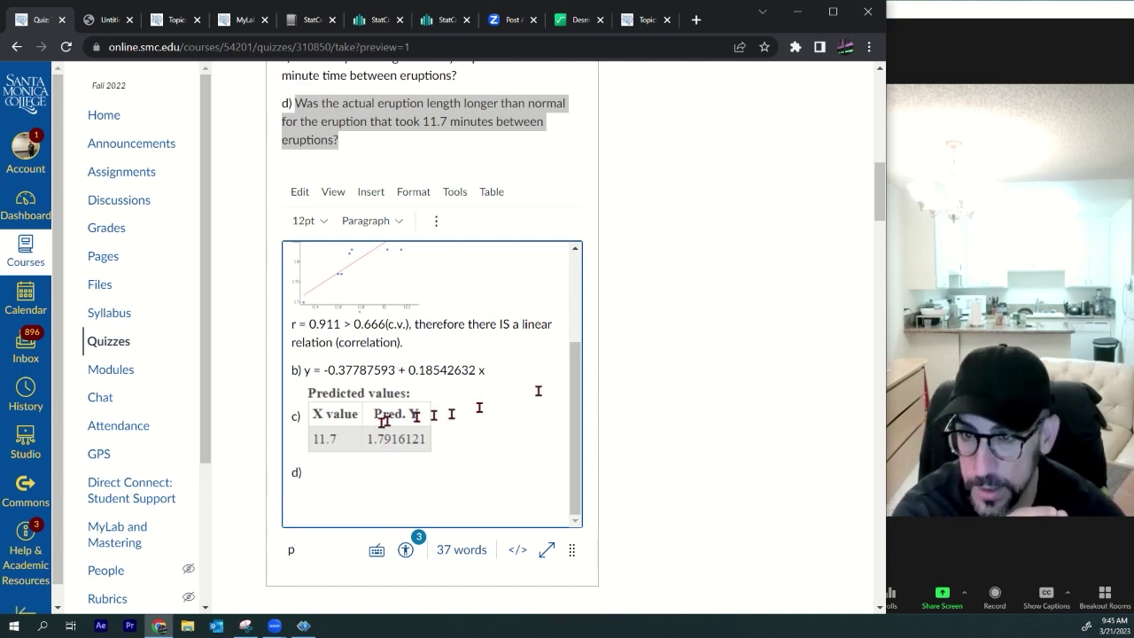
# Step: Find the actual eruption length paired with 11.7 in the question's data, and return to the d) line of the answer
pyautogui.scroll(4, 695, 364)
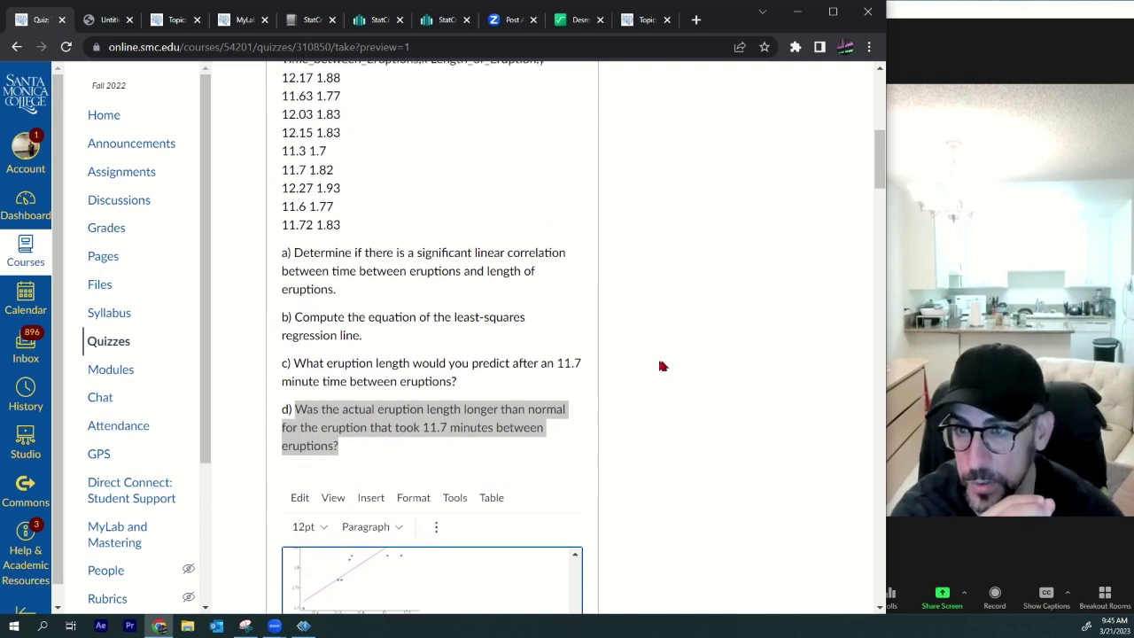
pyautogui.scroll(1, 362, 292)
pyautogui.doubleClick(294, 232)
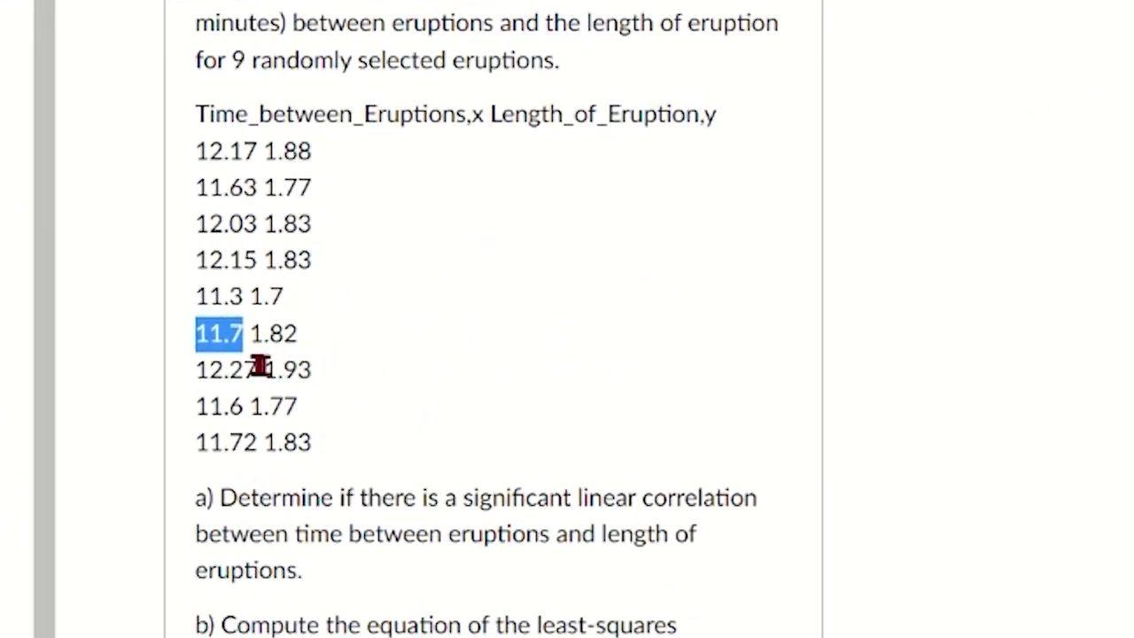
pyautogui.moveTo(251, 335); pyautogui.dragTo(304, 341)
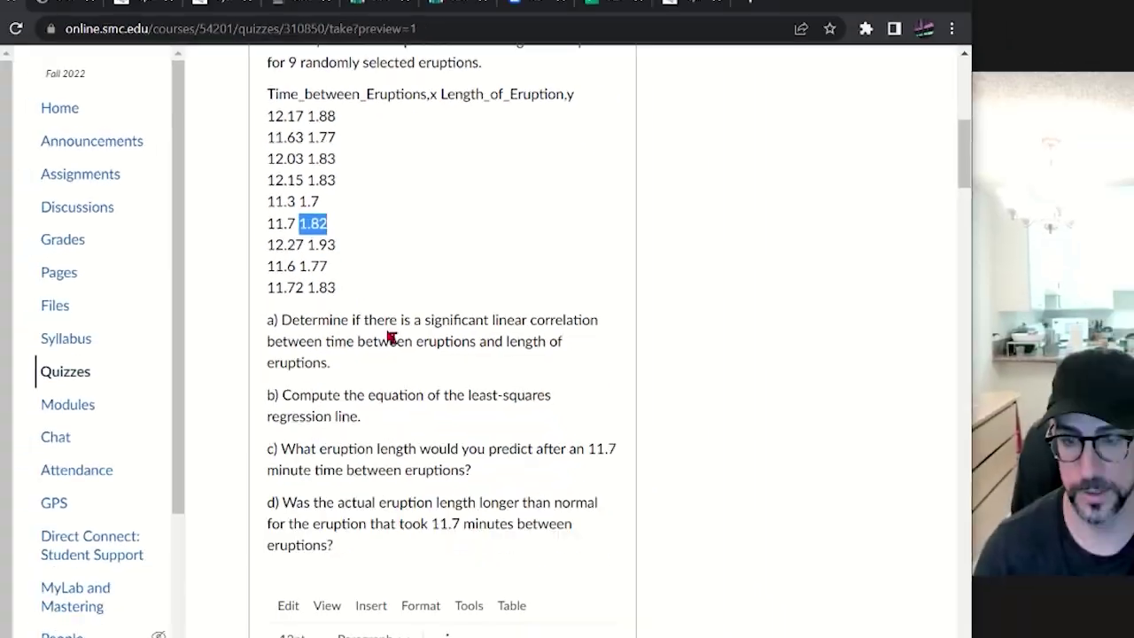
pyautogui.scroll(-4, 465, 443)
pyautogui.scroll(-3, 465, 443)
pyautogui.click(325, 316)
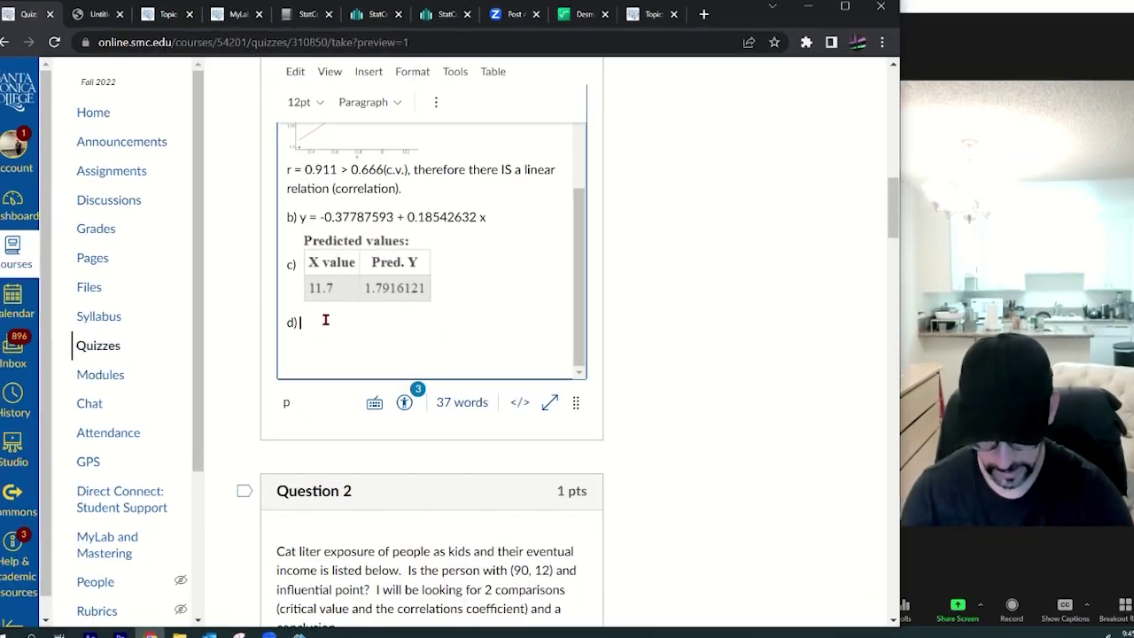
# Step: Write "Actual = 1.82, predicted = 1.79" on the d) line of the Question 1 answer
pyautogui.write('Actual')
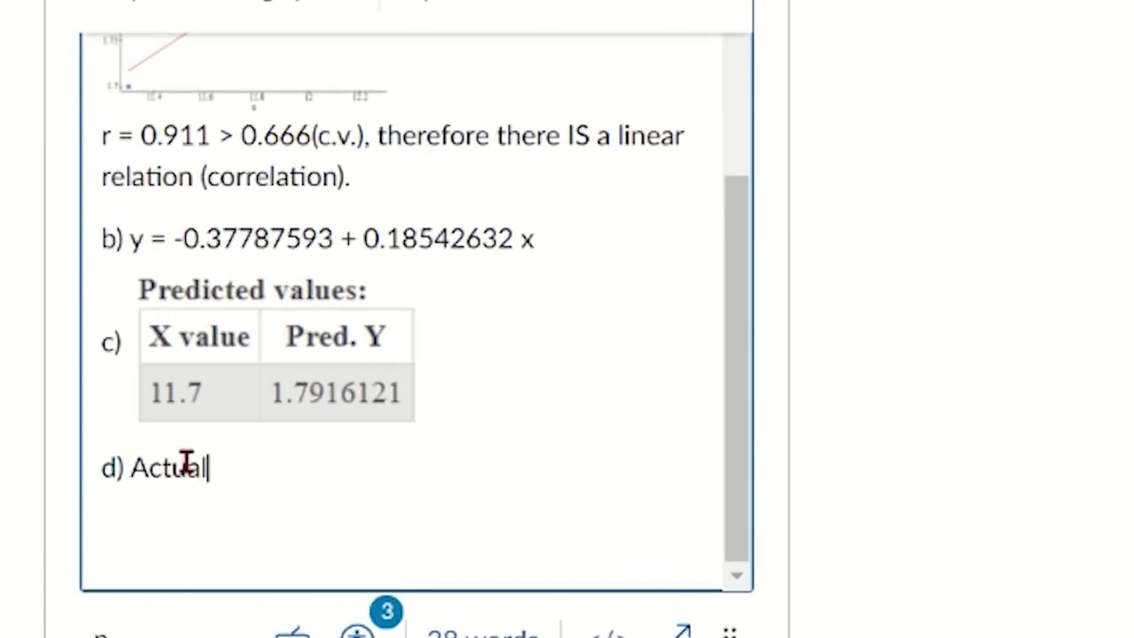
pyautogui.write(' = 11')
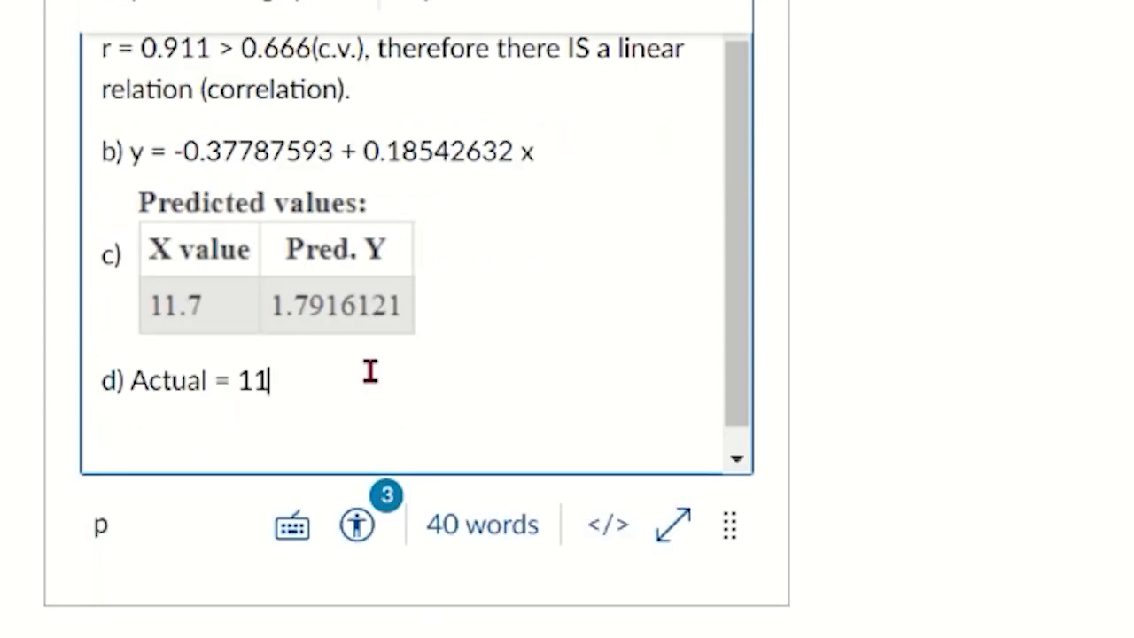
pyautogui.press('BackSpace')
pyautogui.write('.82')
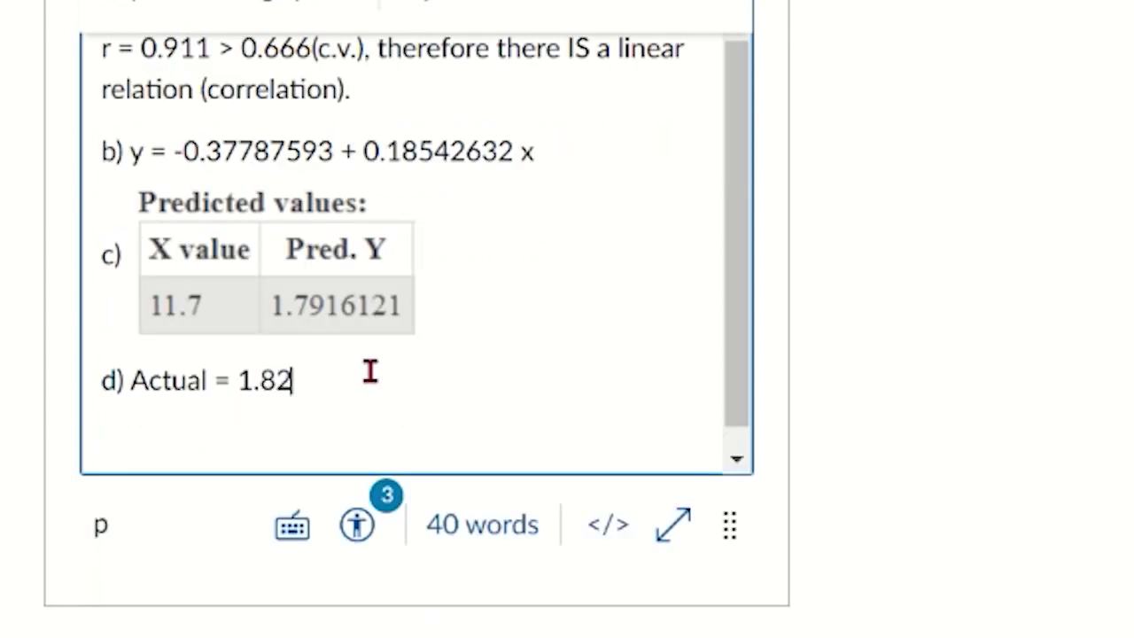
pyautogui.write(', predicted =')
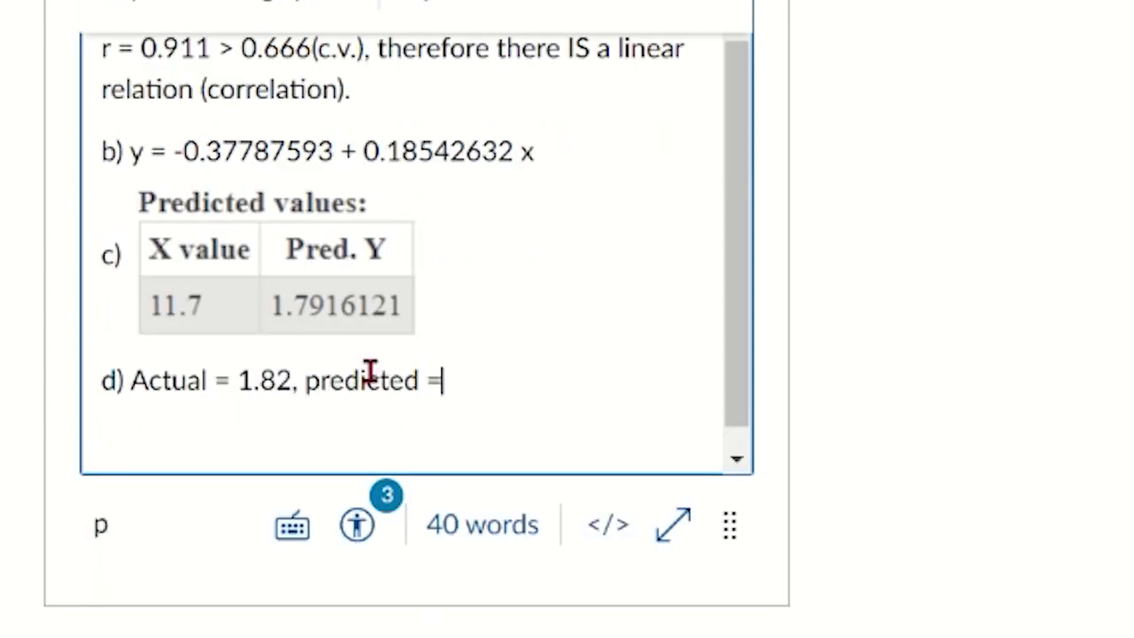
pyautogui.write(' 1.')
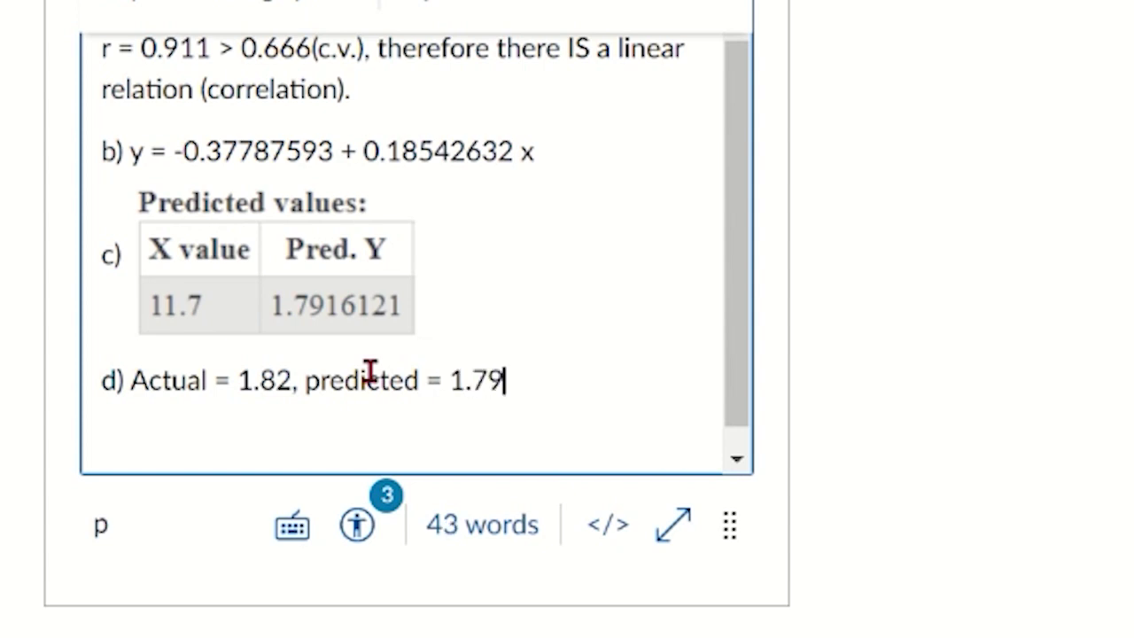
pyautogui.write('79')
pyautogui.press('Return')
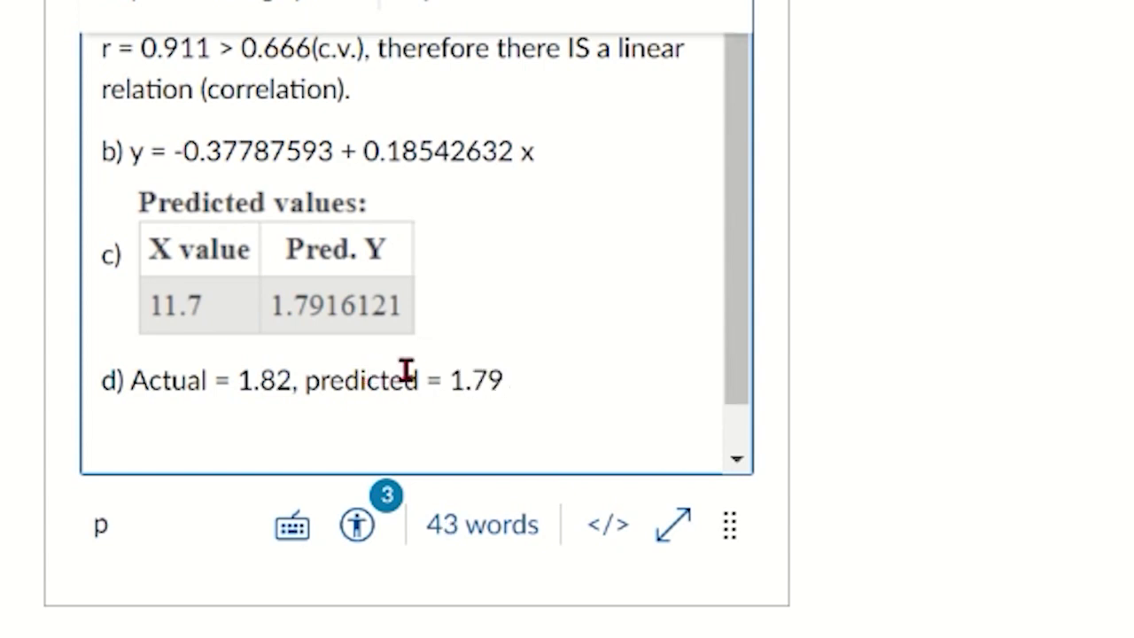
# Step: Reread part d and complete the d) line with "Yes, the actual is bigger than the predicted."
pyautogui.scroll(10, 886, 301)
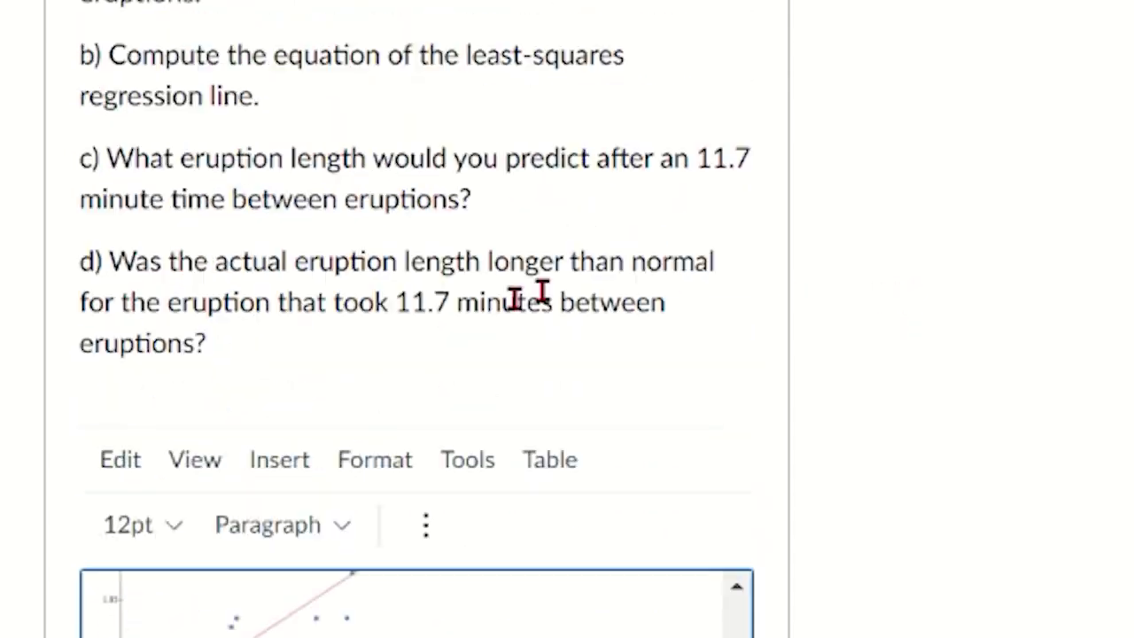
pyautogui.scroll(2, 531, 301)
pyautogui.moveTo(295, 380); pyautogui.dragTo(536, 382)
pyautogui.scroll(-15, 948, 508)
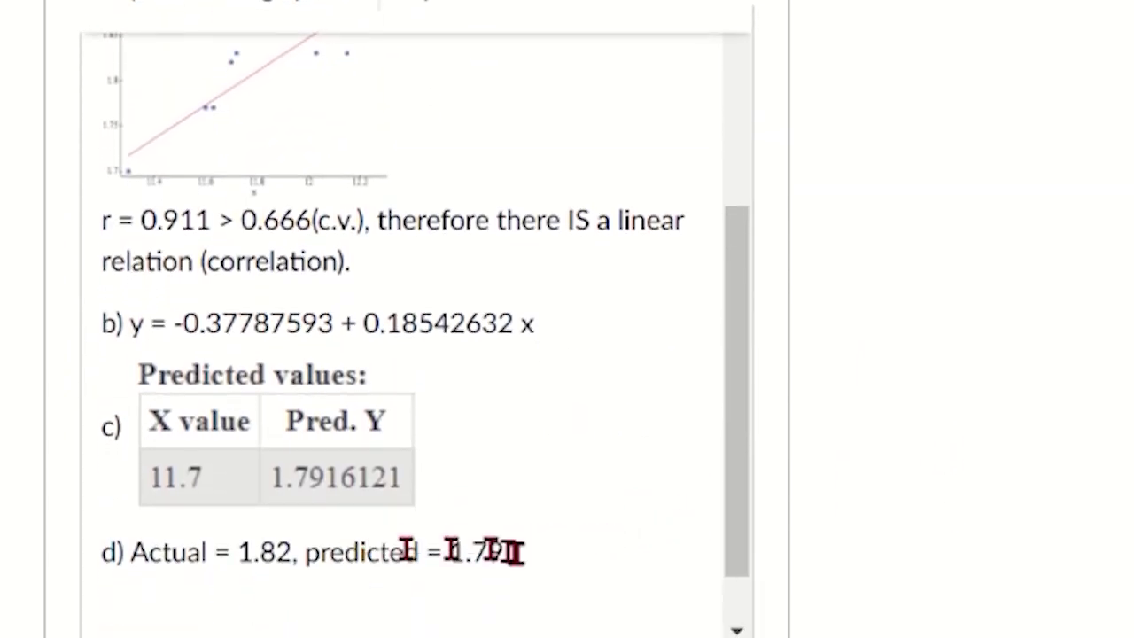
pyautogui.click(512, 551)
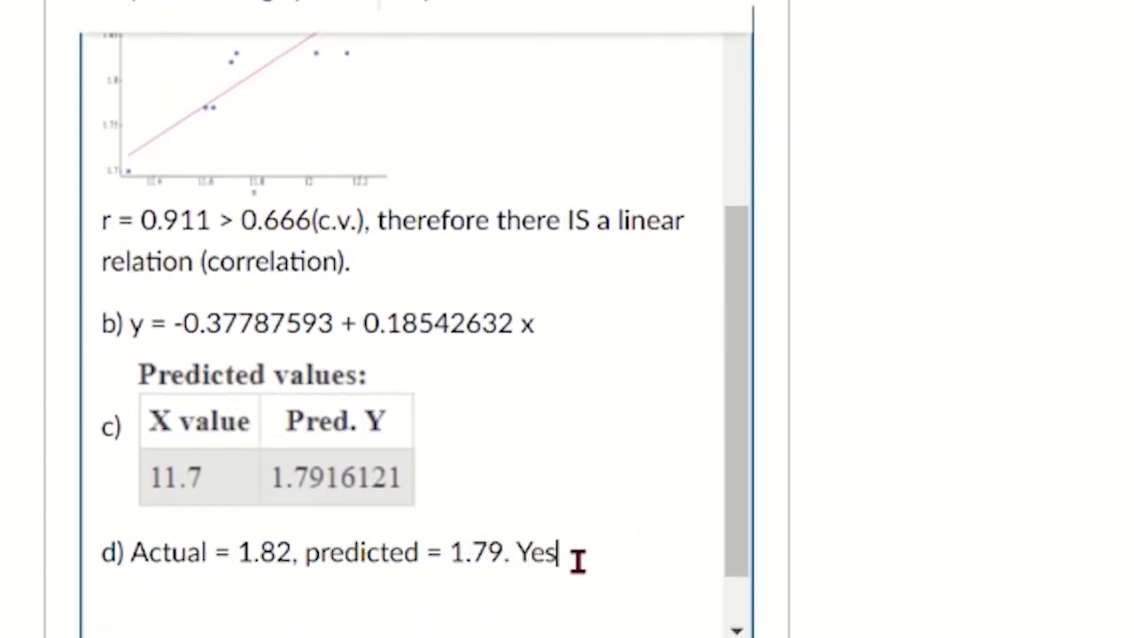
pyautogui.write('Yes, the actual is bigger than the predicted.')
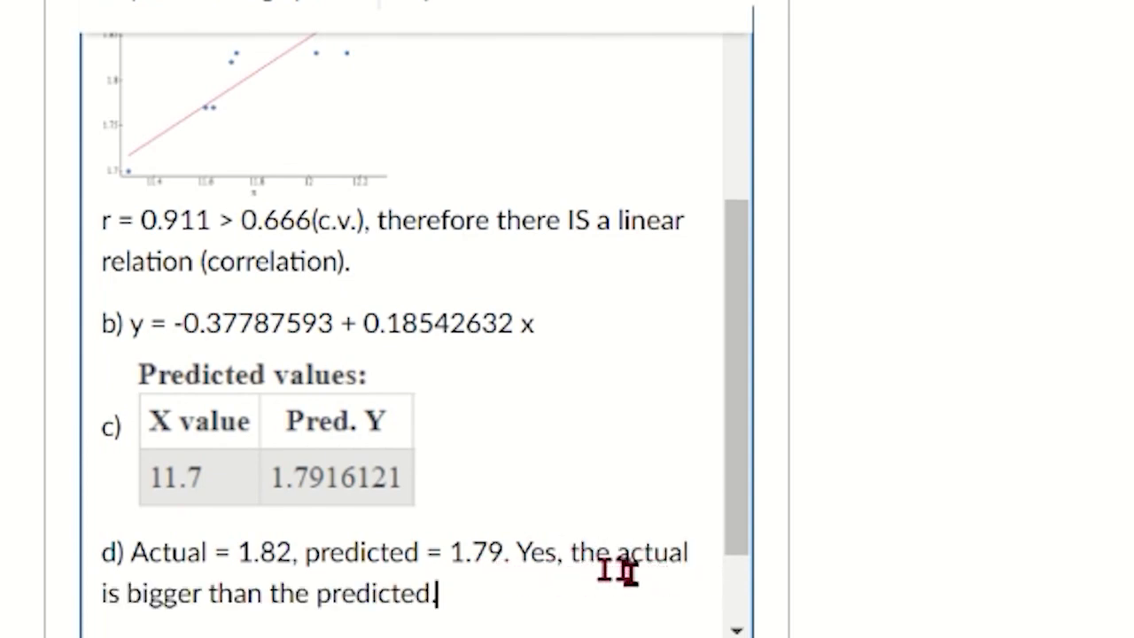
# Step: Read Question 2 about the influential point (90, 12) and copy all its Cat_Liter_Exposure and Income data rows without the headings
pyautogui.scroll(-2, 695, 620)
pyautogui.scroll(-6, 696, 627)
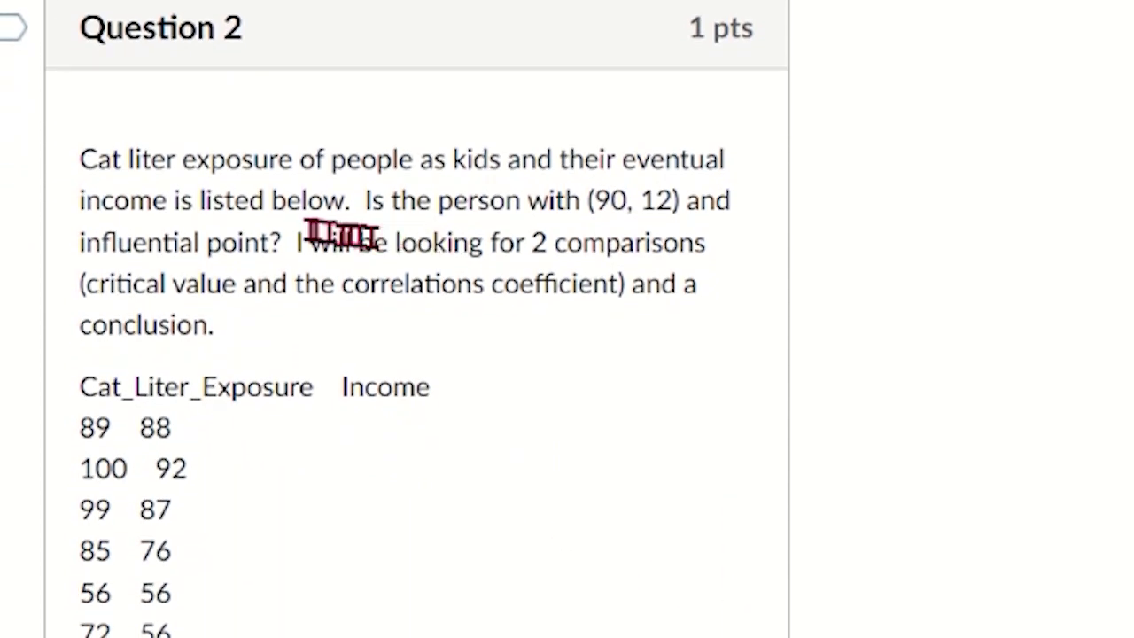
pyautogui.moveTo(238, 205); pyautogui.dragTo(719, 228)
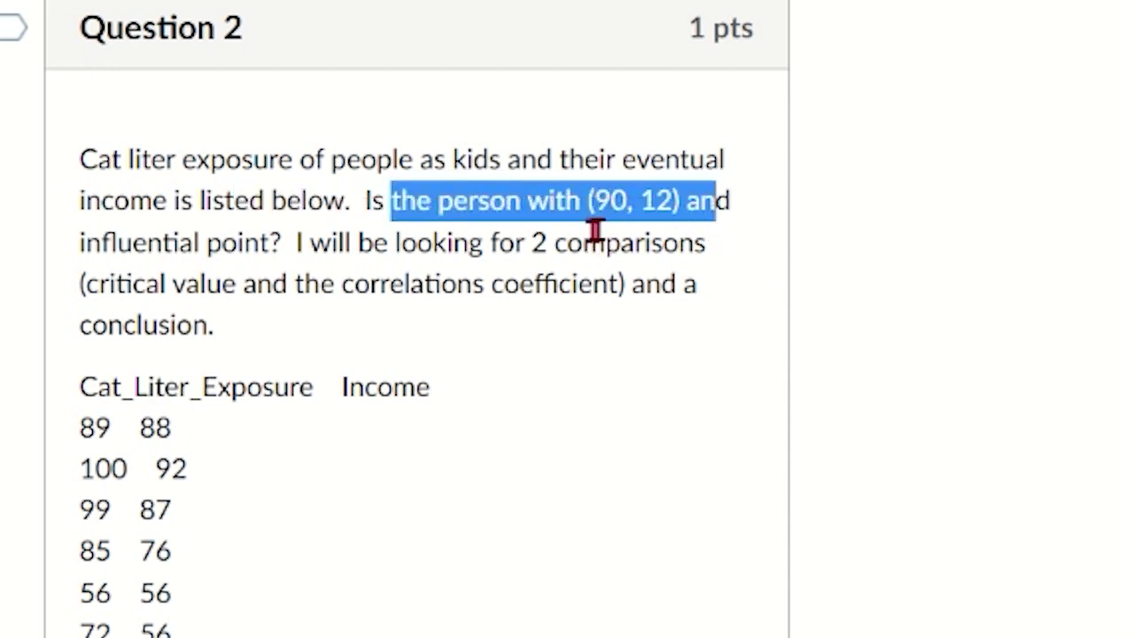
pyautogui.click(700, 209)
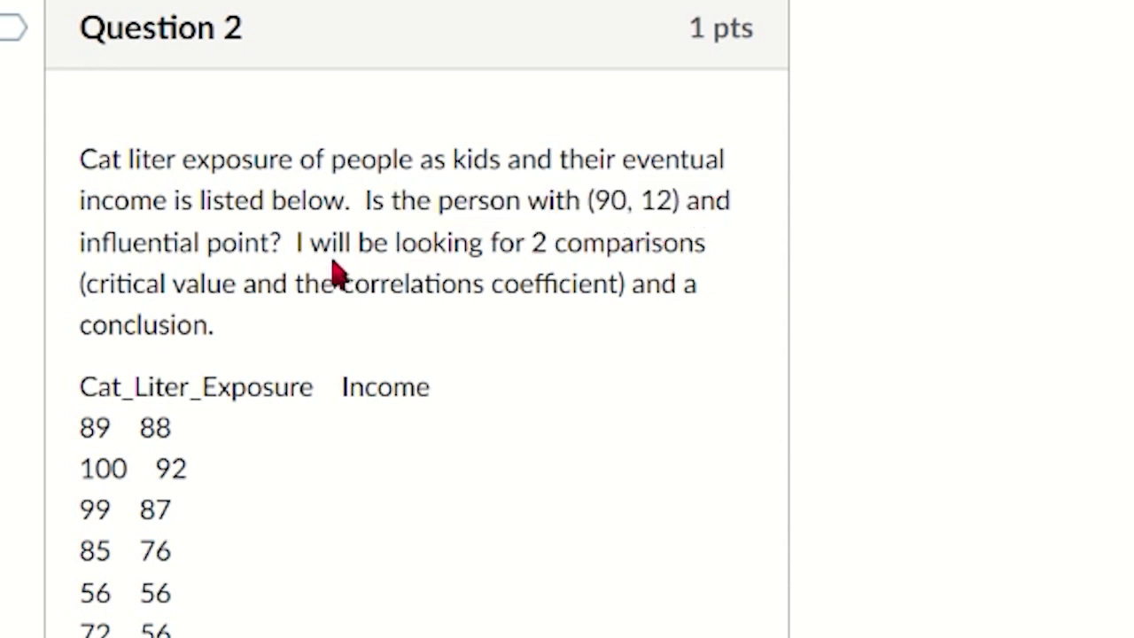
pyautogui.moveTo(329, 245); pyautogui.dragTo(655, 314)
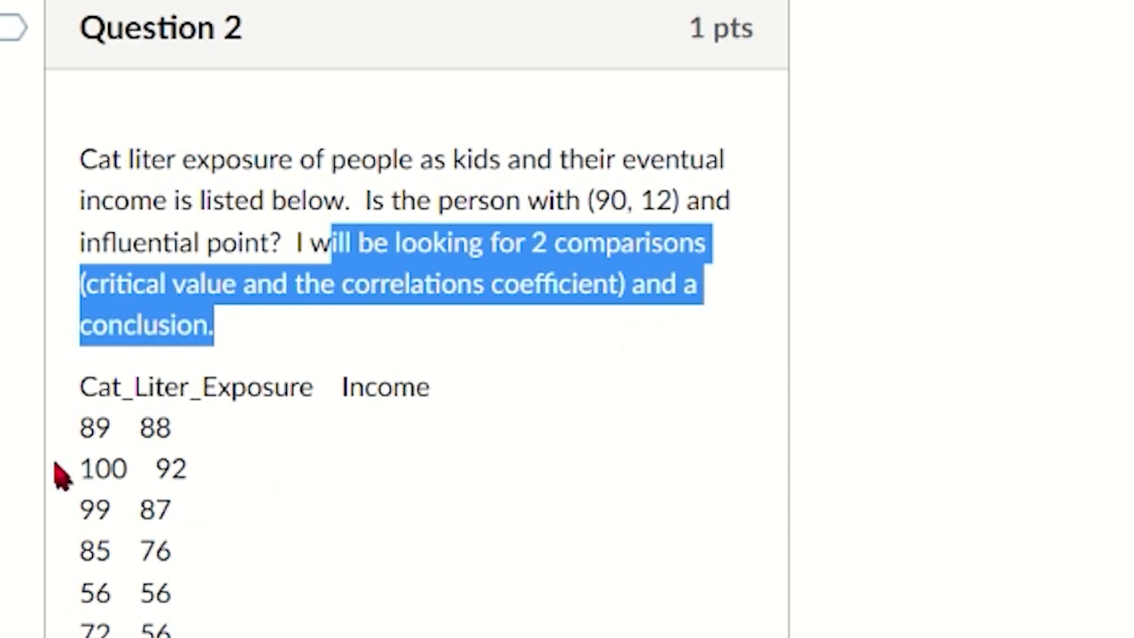
pyautogui.moveTo(81, 427); pyautogui.dragTo(125, 481)
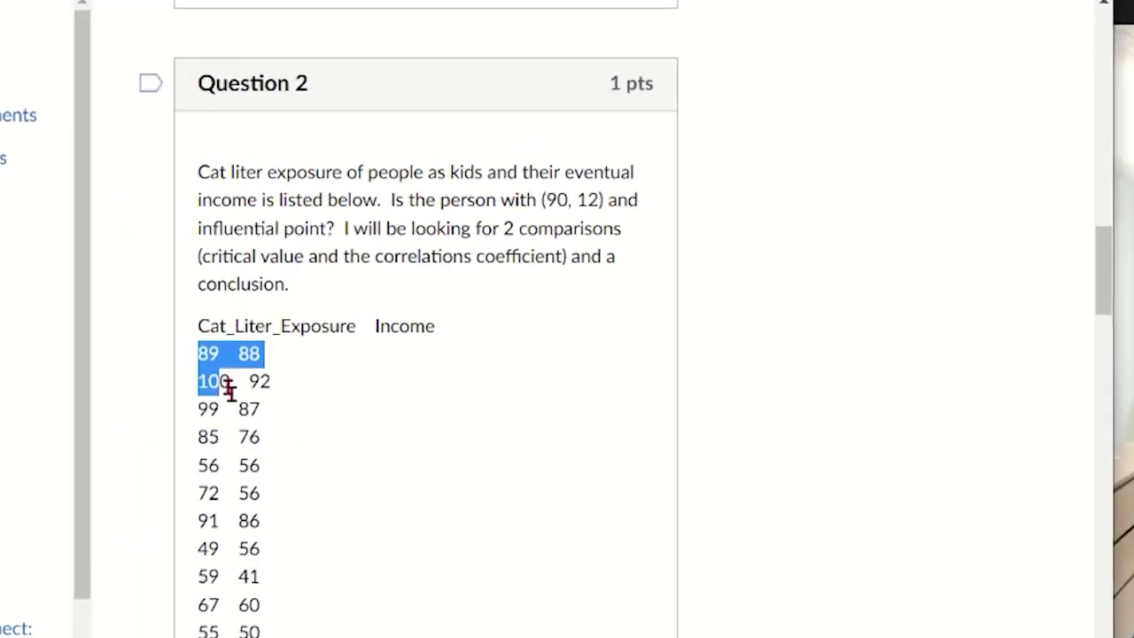
pyautogui.moveTo(229, 388); pyautogui.dragTo(303, 637)
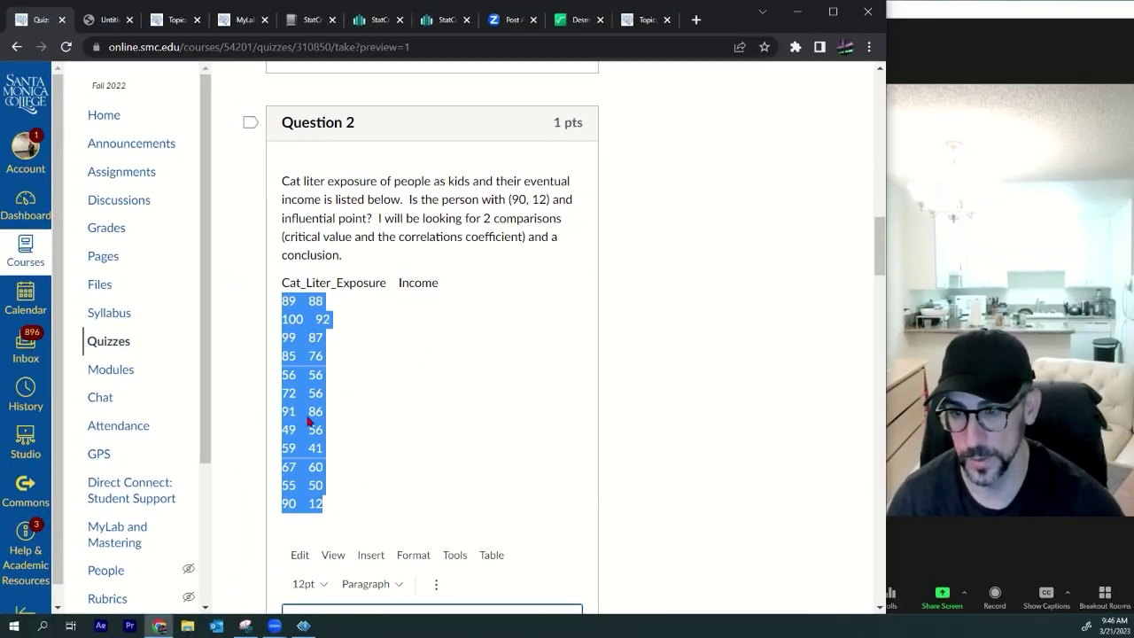
pyautogui.rightClick(302, 377)
pyautogui.click(323, 386)
# Step: Switch to StatCrunch, open a new data table and paste the copied Question 2 data into it
pyautogui.click(438, 21)
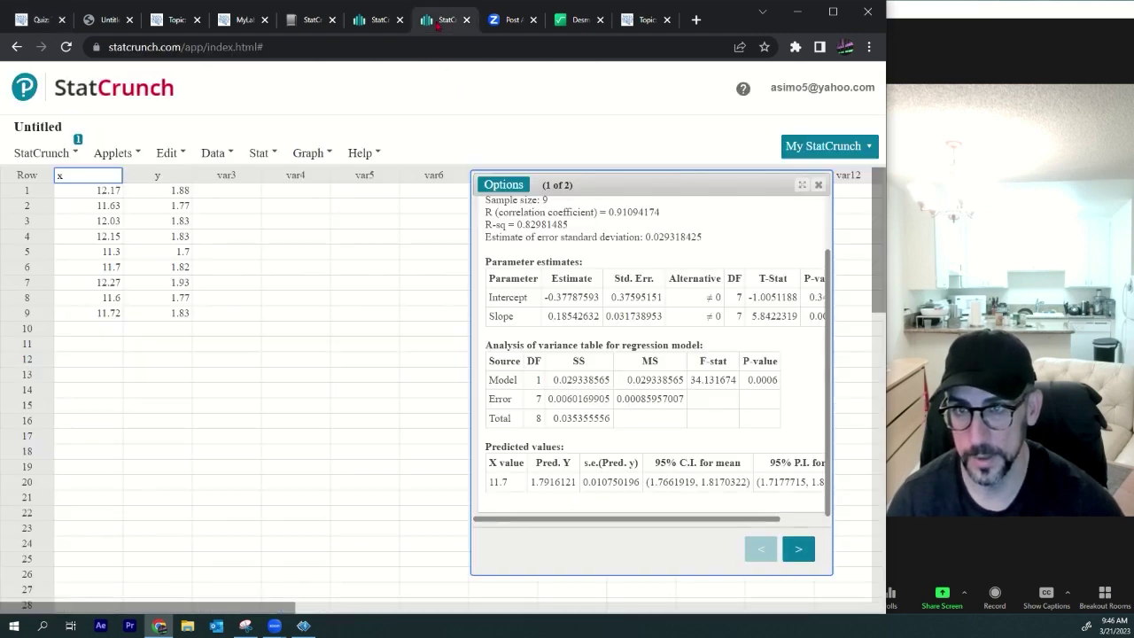
pyautogui.click(54, 153)
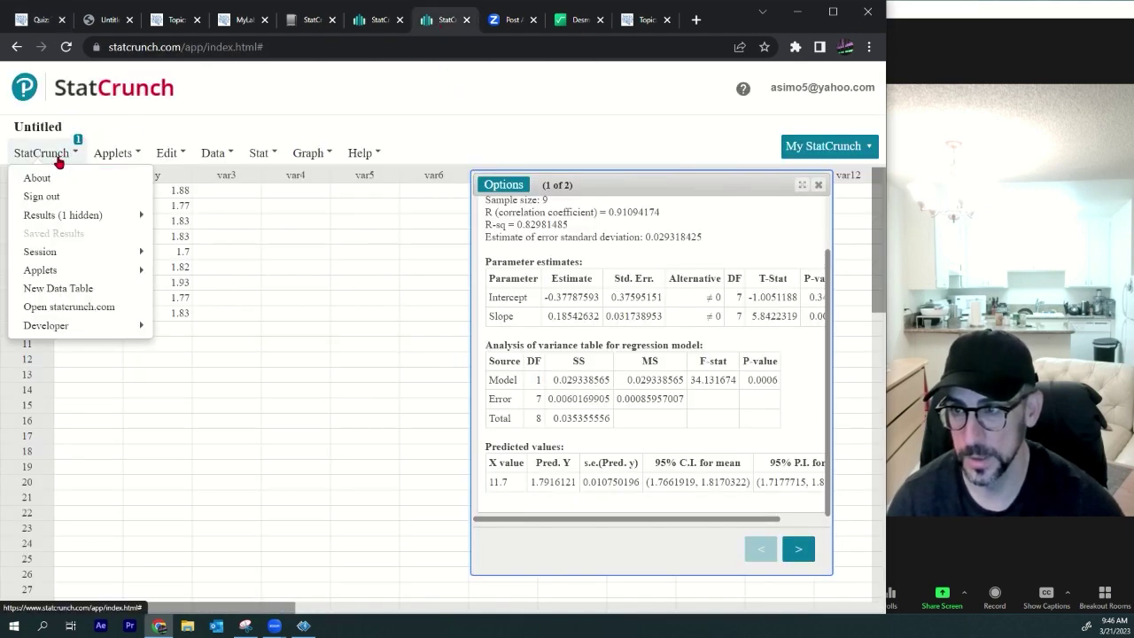
pyautogui.click(58, 289)
pyautogui.hotkey('ctrl', 'v')
# Step: Check the variable names in Question 2 and name the first two StatCrunch columns exposure and income
pyautogui.click(96, 175)
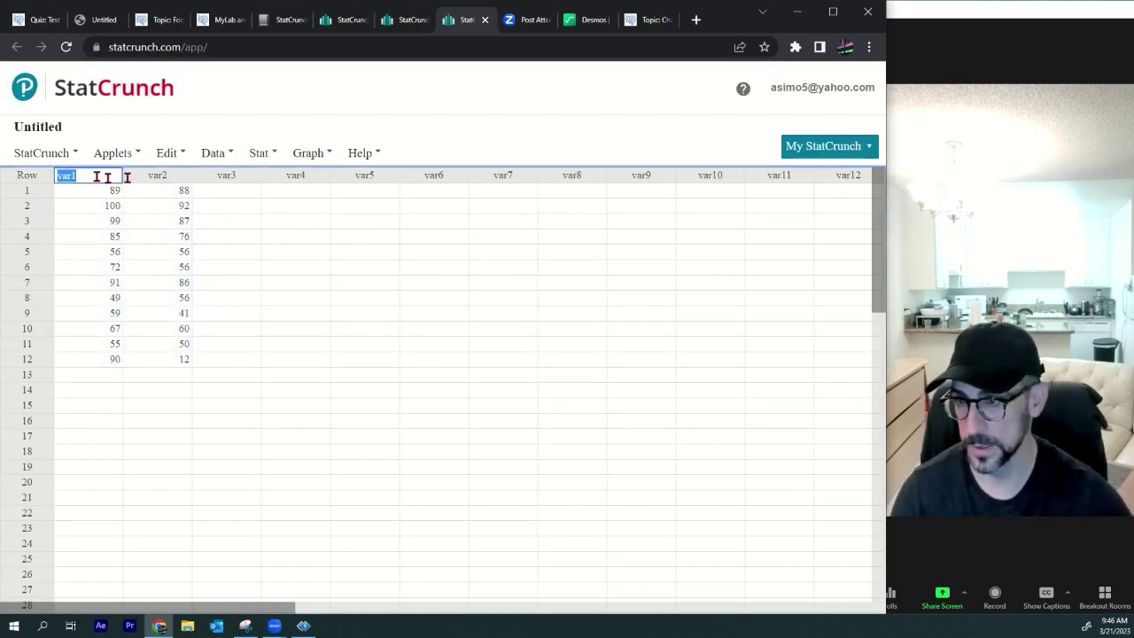
pyautogui.click(35, 21)
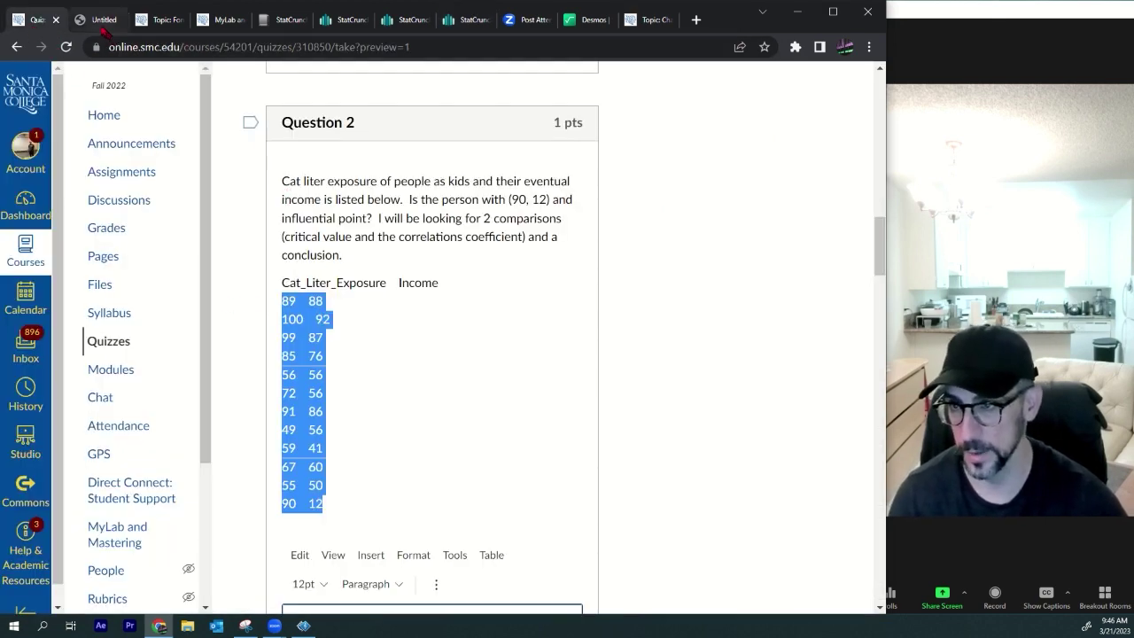
pyautogui.click(469, 19)
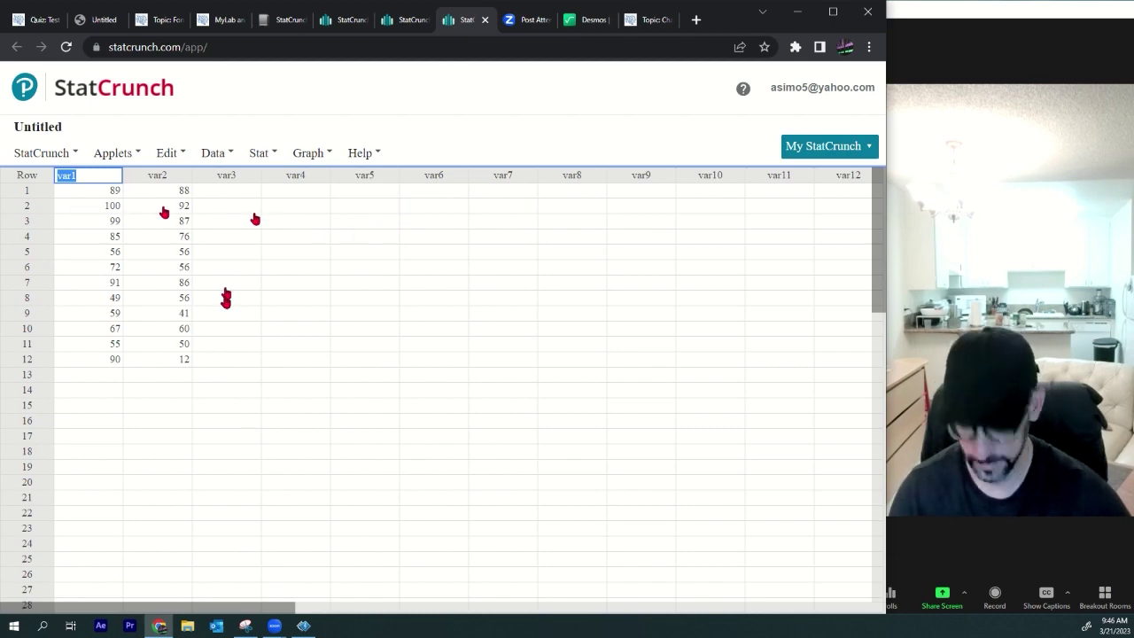
pyautogui.write('c')
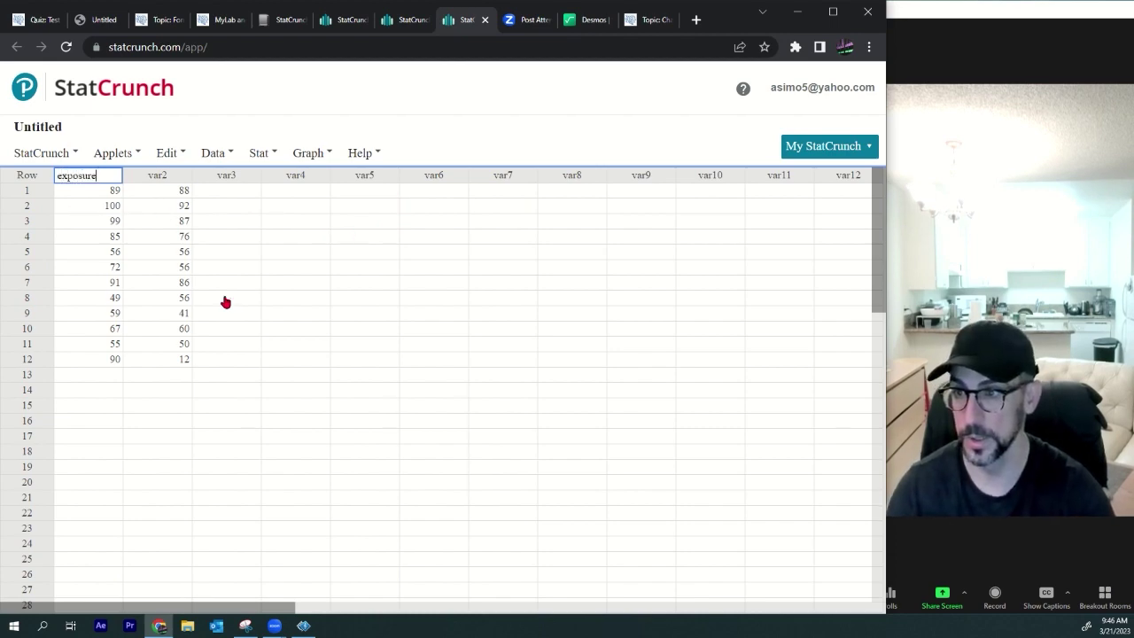
pyautogui.press('Tab')
pyautogui.write('income')
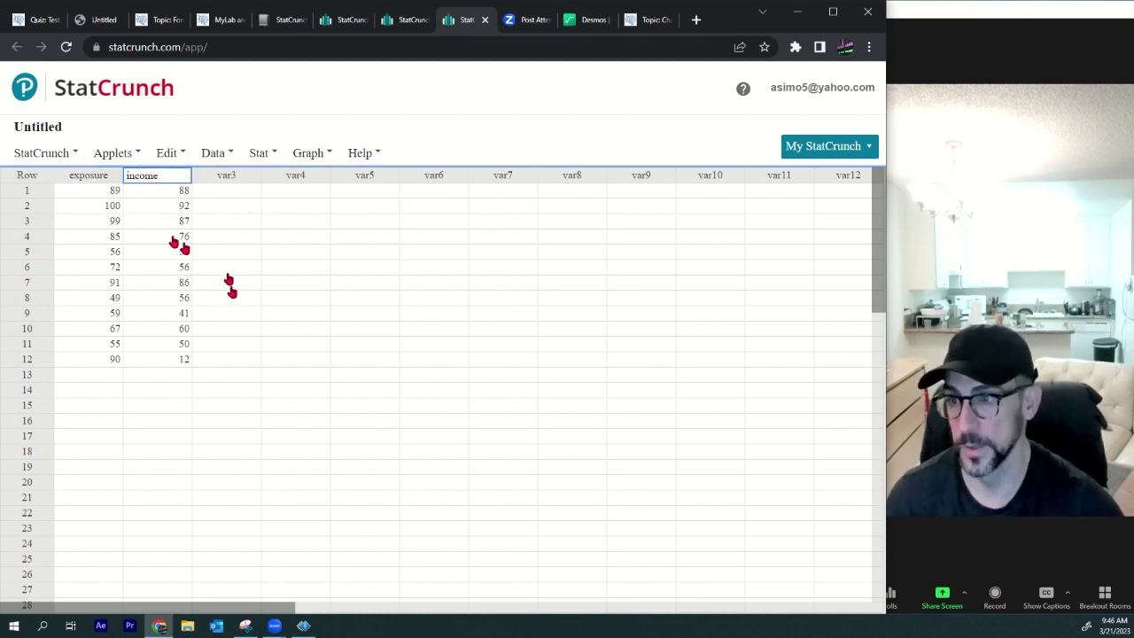
# Step: Review the columns and last data row in StatCrunch against the point (90, 12) in the Question 2 text and data
pyautogui.click(93, 177)
pyautogui.click(158, 179)
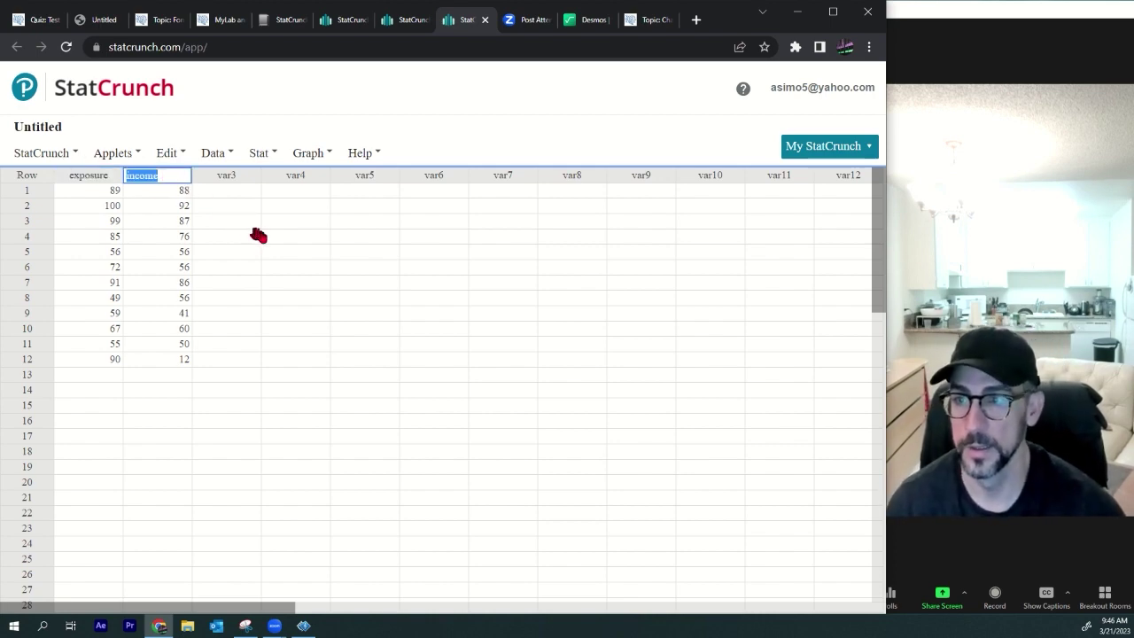
pyautogui.click(114, 357)
pyautogui.click(159, 359)
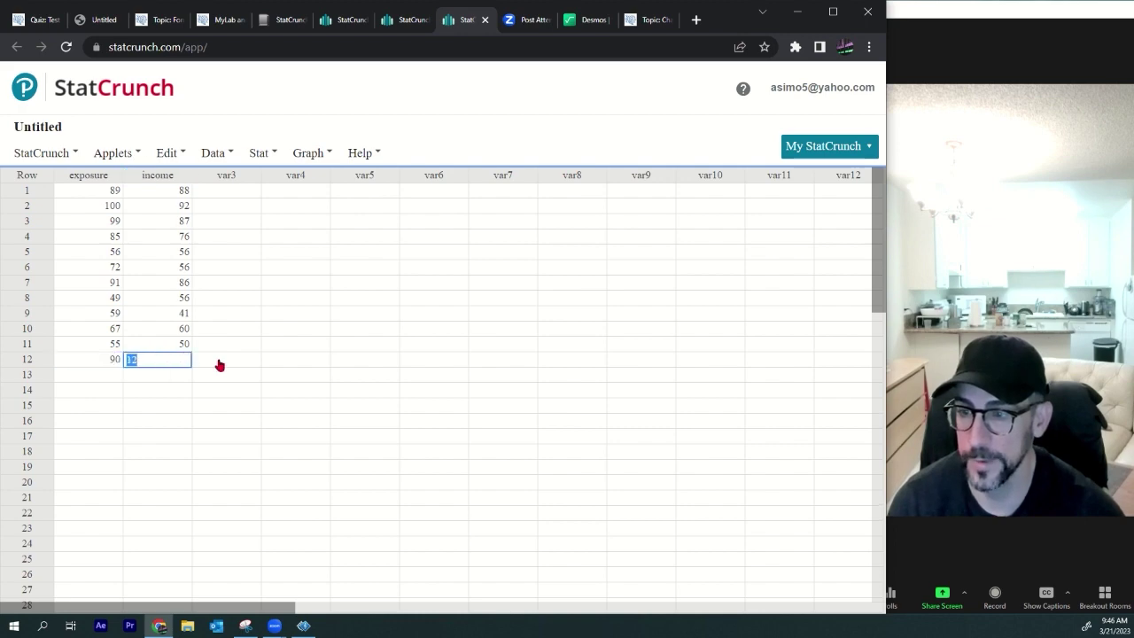
pyautogui.click(43, 25)
pyautogui.moveTo(465, 200); pyautogui.dragTo(533, 201)
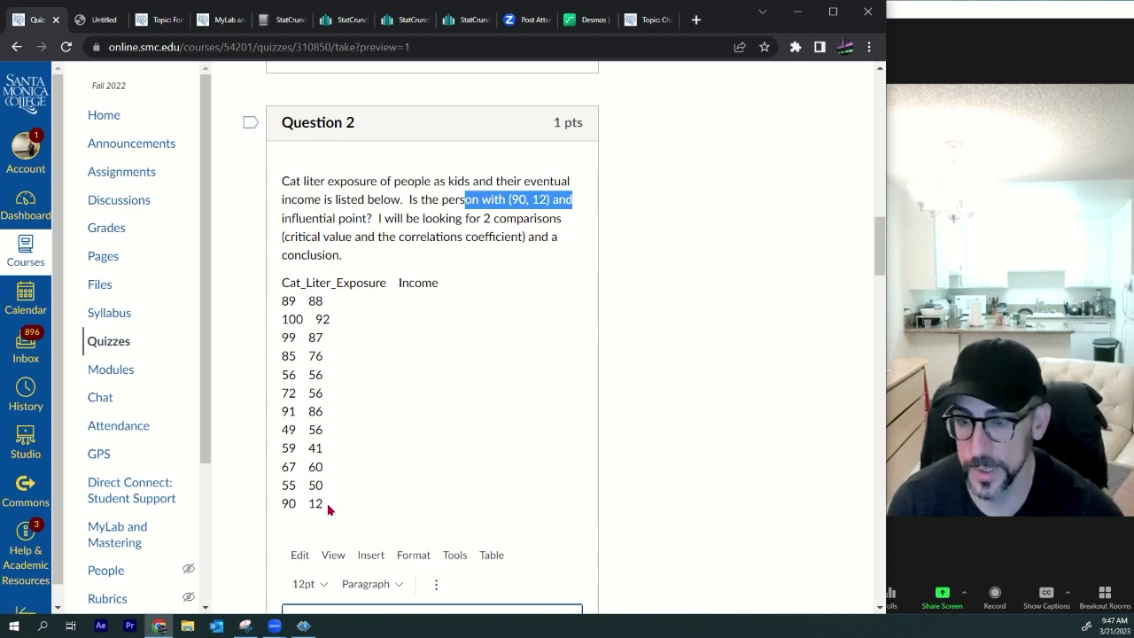
pyautogui.moveTo(326, 506); pyautogui.dragTo(302, 504)
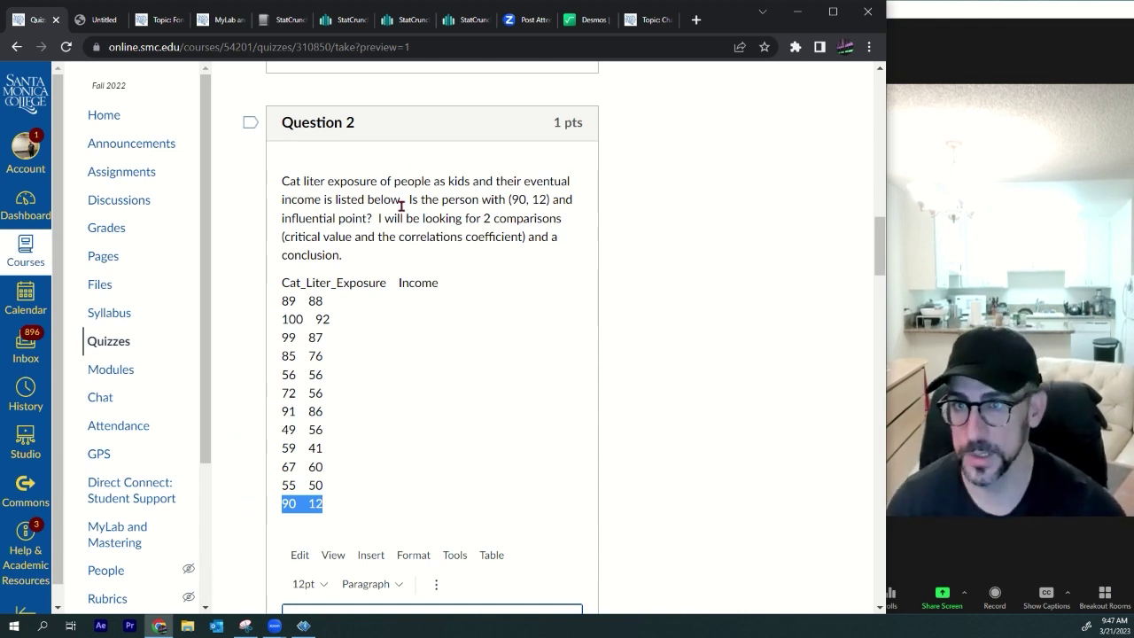
# Step: Compute a simple linear regression in StatCrunch with exposure as the X variable and income as the Y variable
pyautogui.hotkey('ctrl', '8')
pyautogui.click(261, 153)
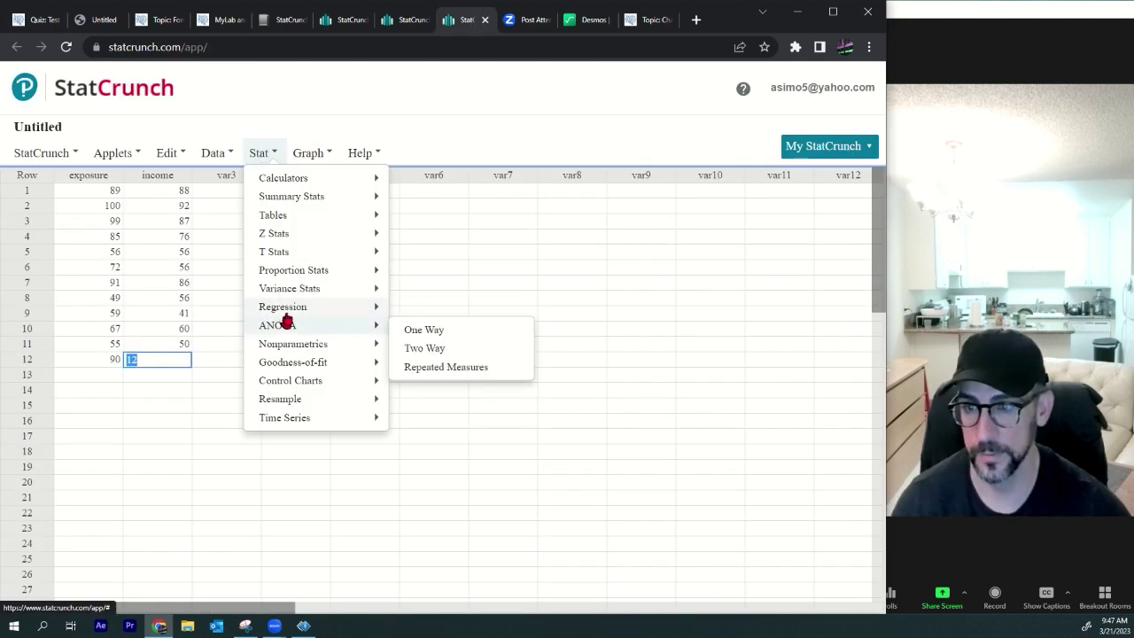
pyautogui.moveTo(372, 308)
pyautogui.click(415, 313)
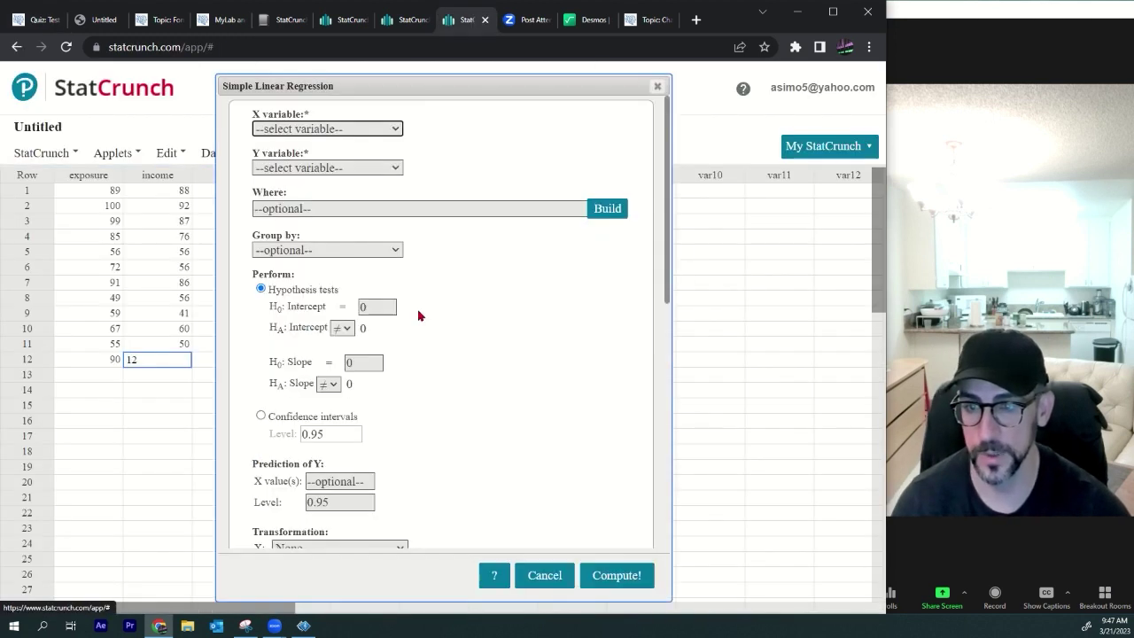
pyautogui.click(295, 130)
pyautogui.click(310, 157)
pyautogui.click(297, 169)
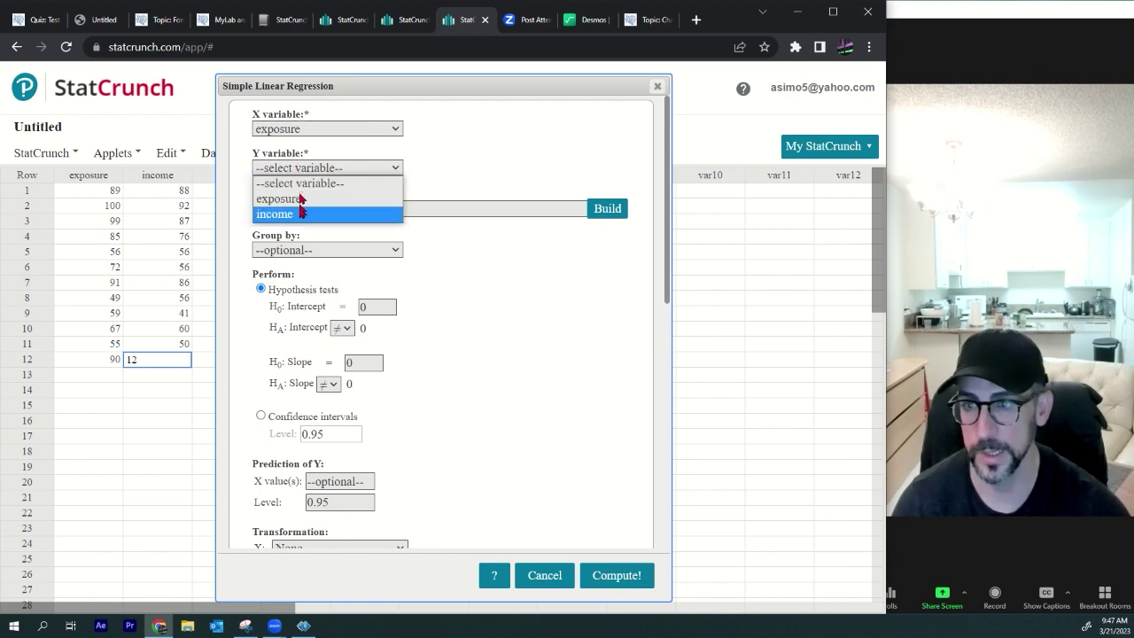
pyautogui.click(301, 212)
pyautogui.click(612, 575)
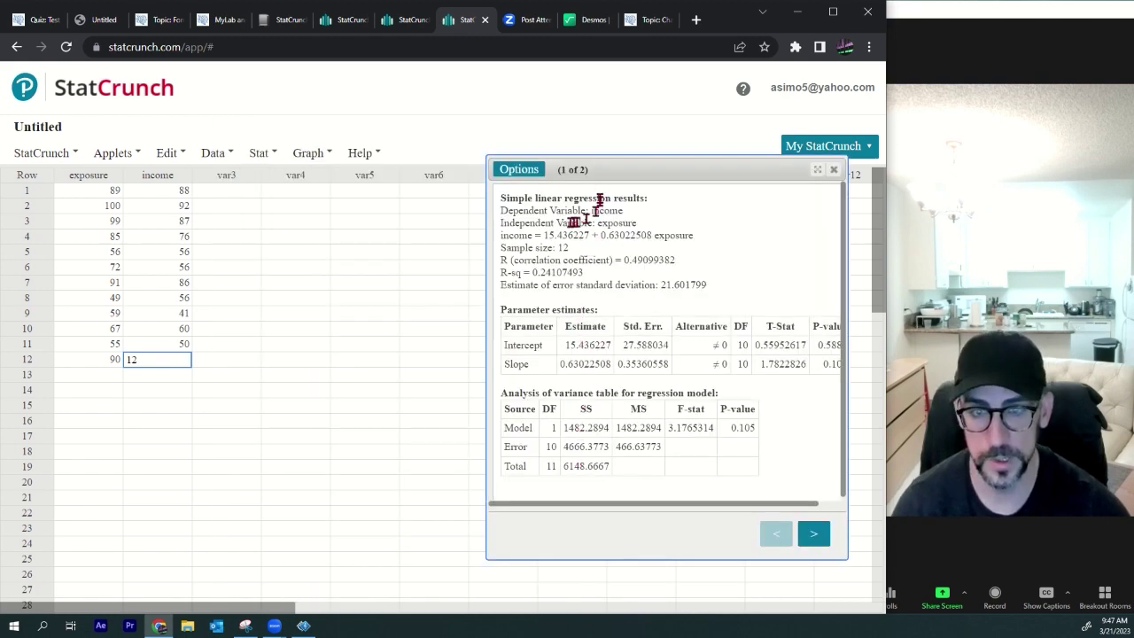
# Step: Copy the regression equation, sample size and correlation coefficient into the Question 2 answer under the heading "With (90,12):"
pyautogui.moveTo(499, 236); pyautogui.dragTo(699, 258)
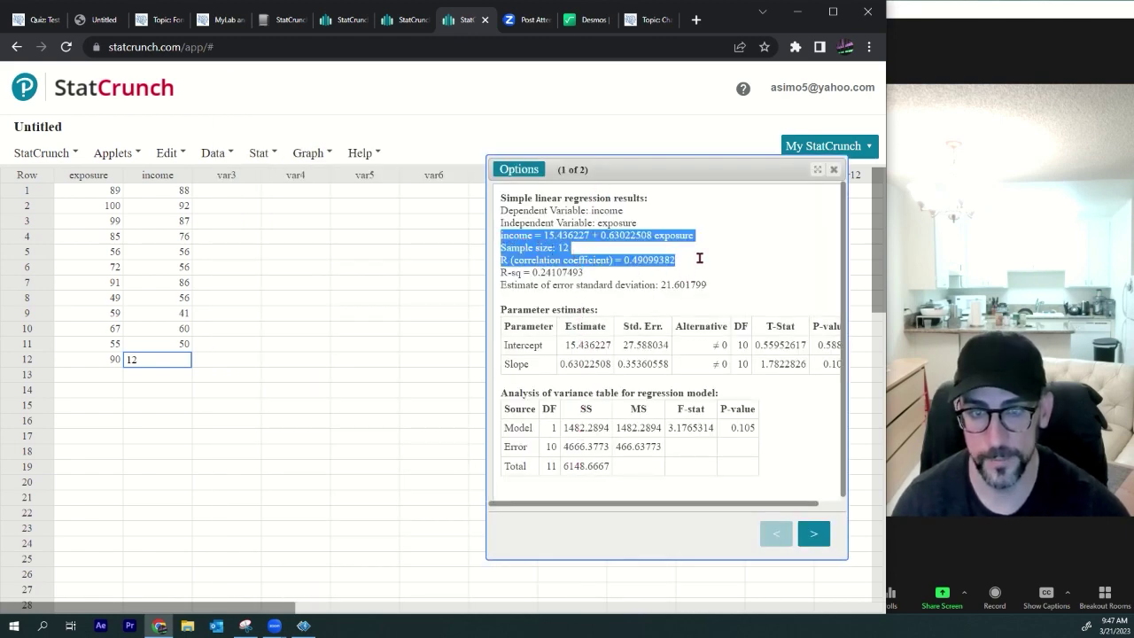
pyautogui.rightClick(657, 237)
pyautogui.click(673, 248)
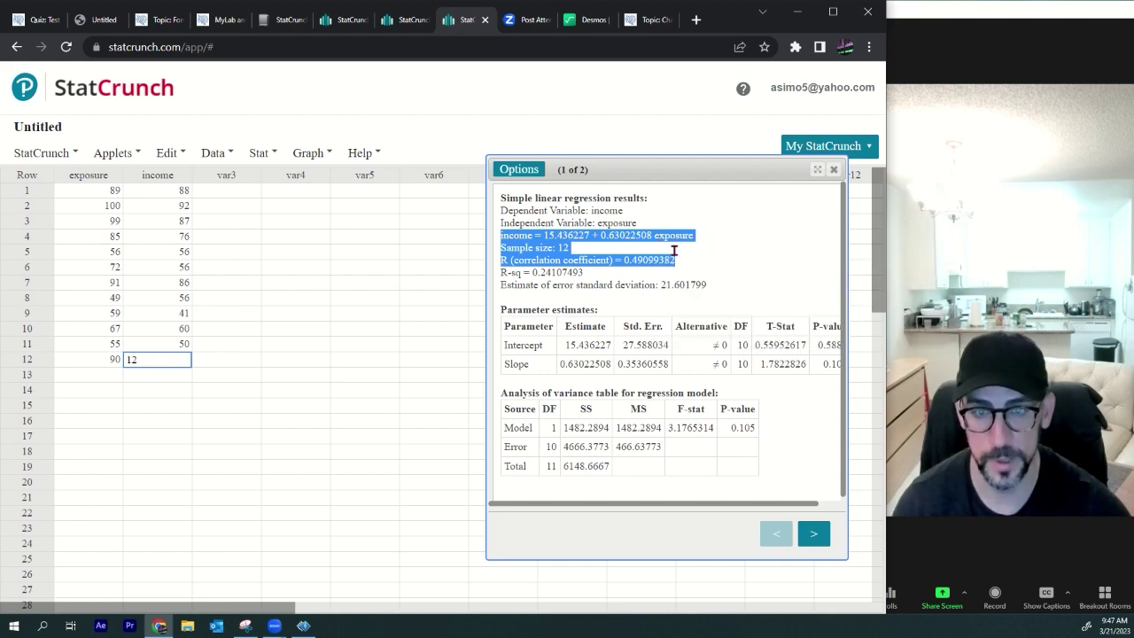
pyautogui.hotkey('ctrl', '1')
pyautogui.click(349, 403)
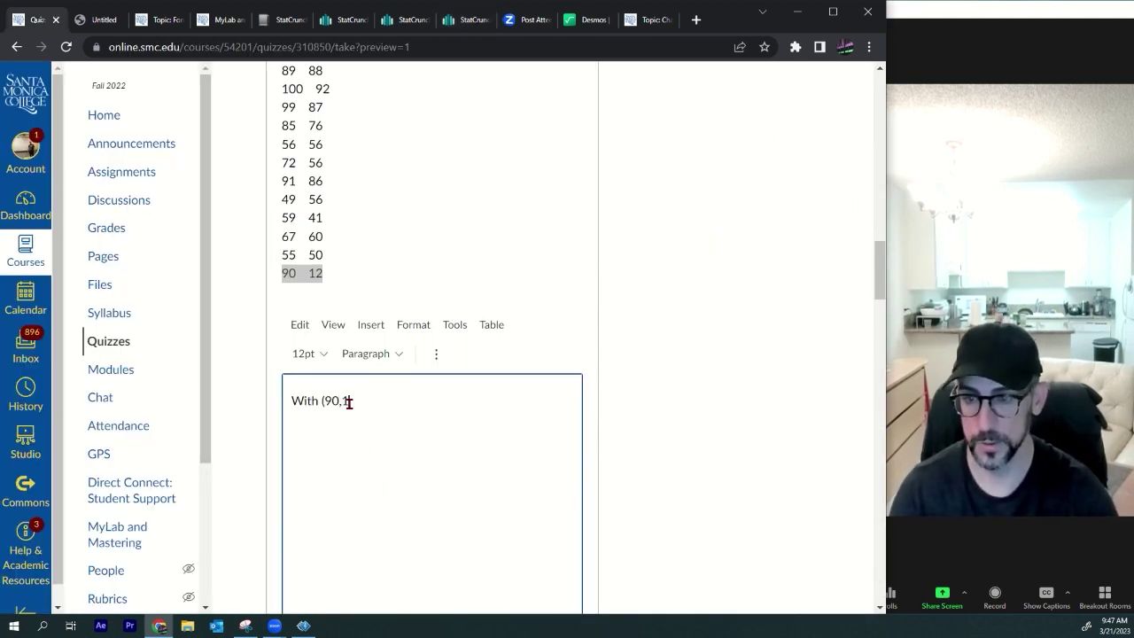
pyautogui.write(':')
pyautogui.press('Return')
pyautogui.hotkey('ctrl', 'v')
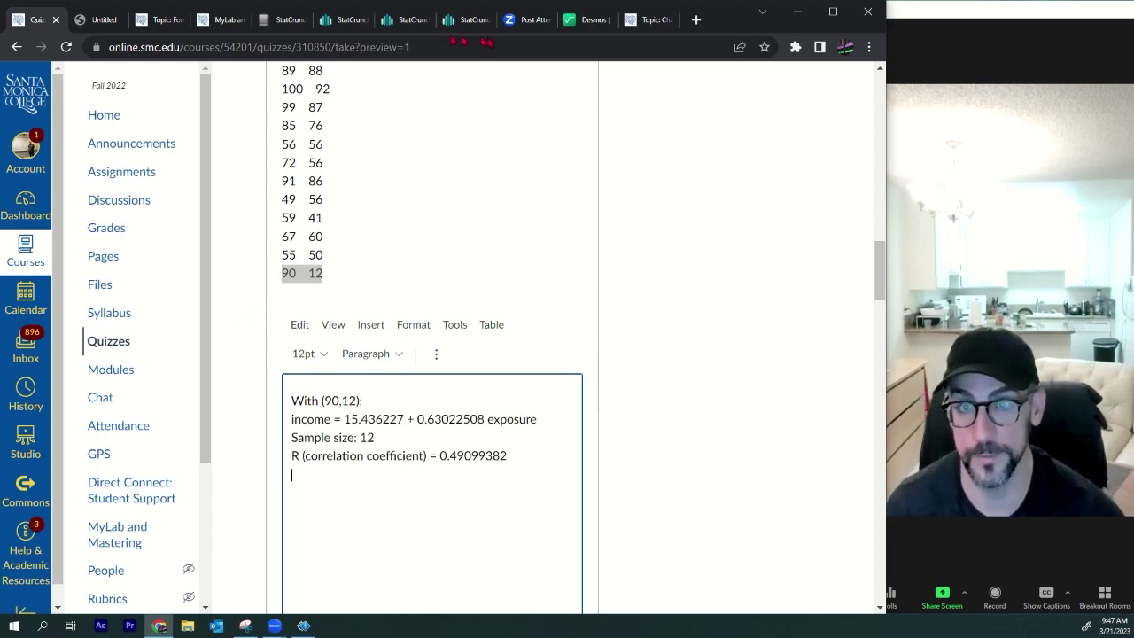
# Step: Upload the StatCrunch fitted line plot as an image (download.png) below the regression results in the Question 2 answer
pyautogui.click(450, 18)
pyautogui.hotkey('ctrl', '1')
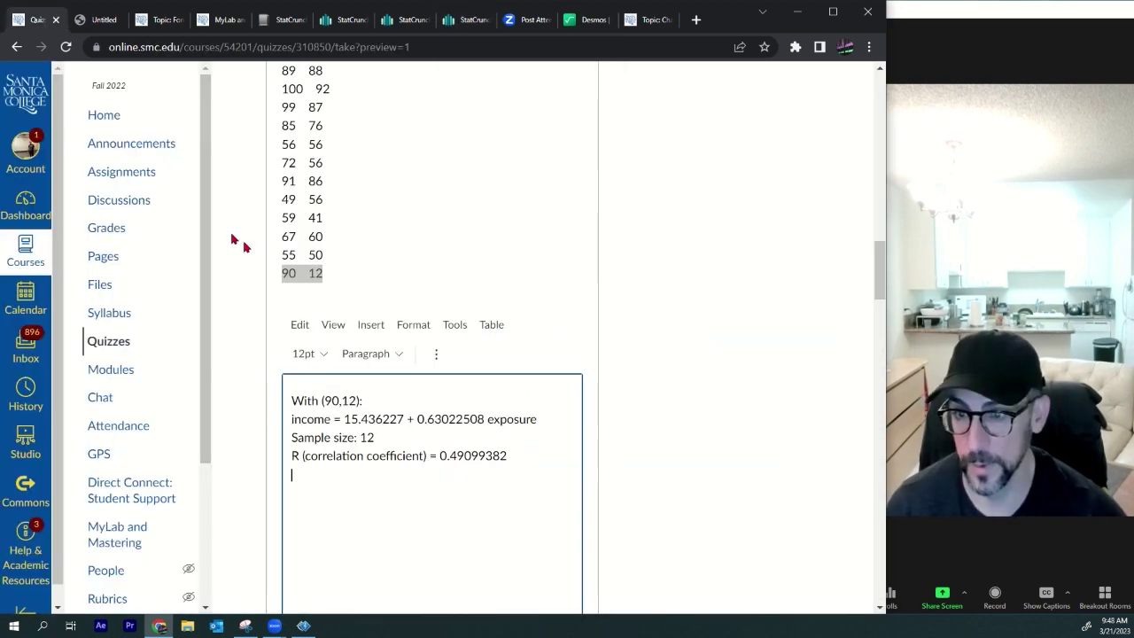
pyautogui.click(370, 326)
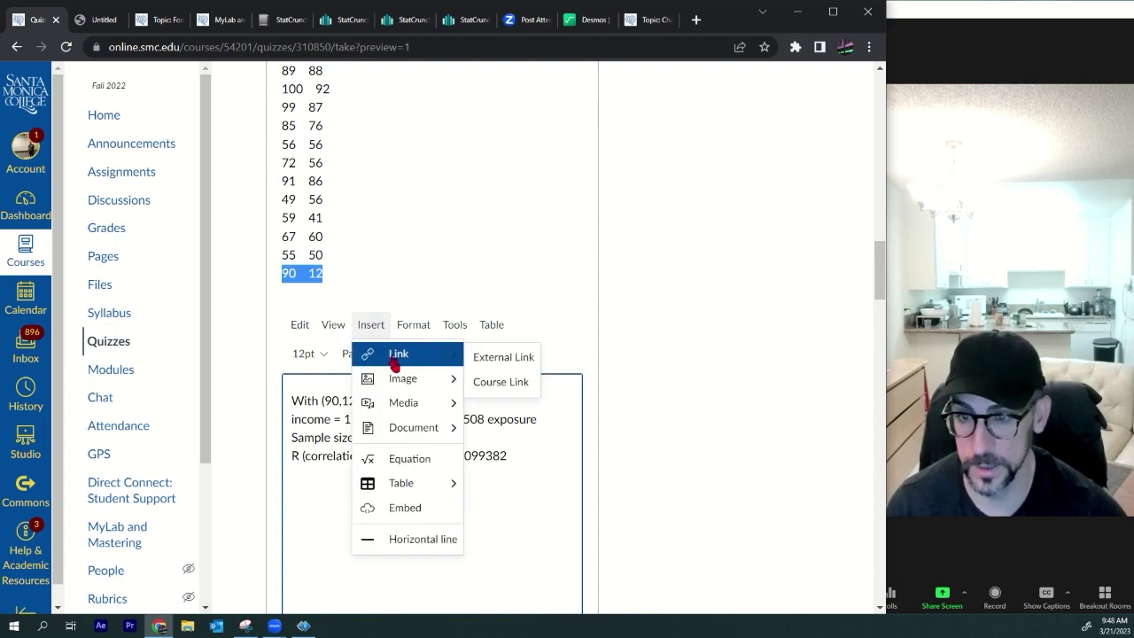
pyautogui.moveTo(390, 379)
pyautogui.click(480, 389)
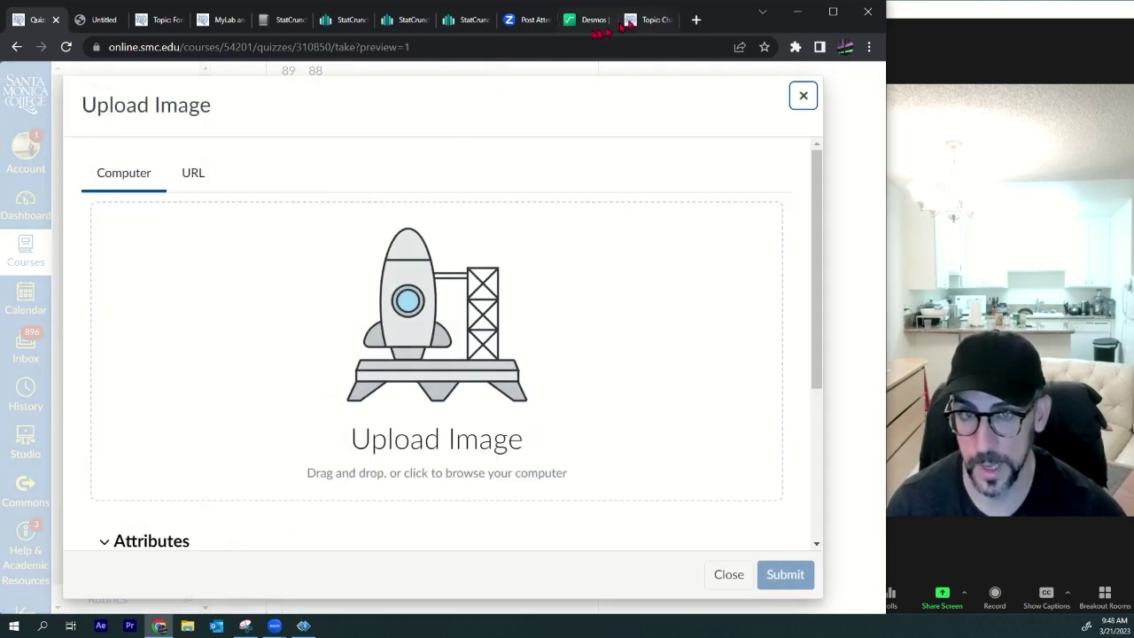
pyautogui.click(478, 18)
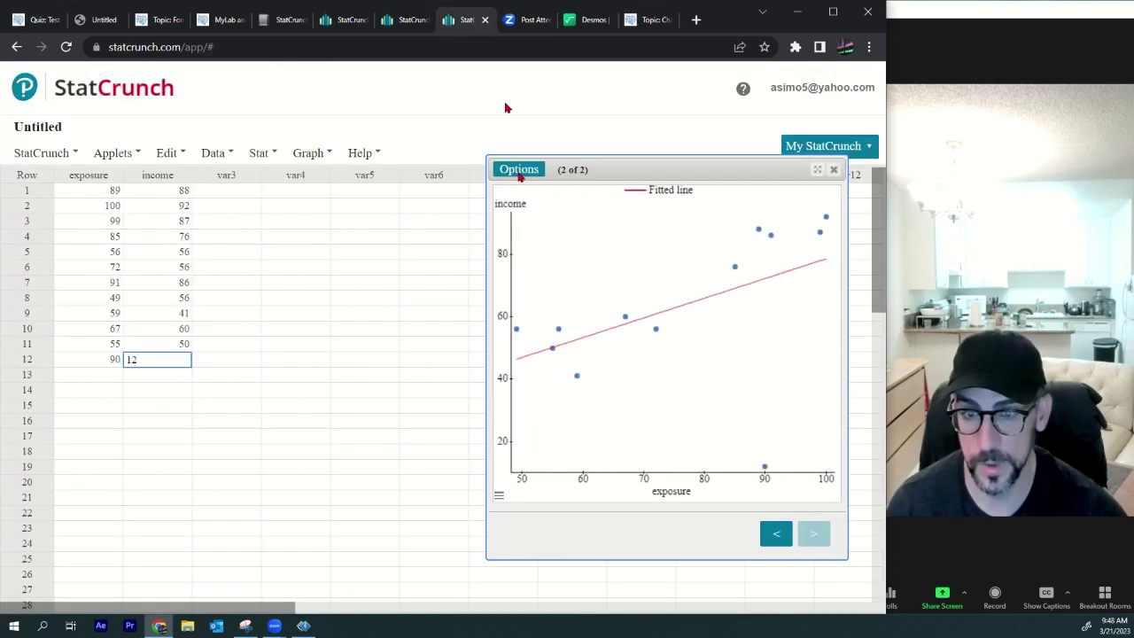
pyautogui.click(534, 170)
pyautogui.click(540, 225)
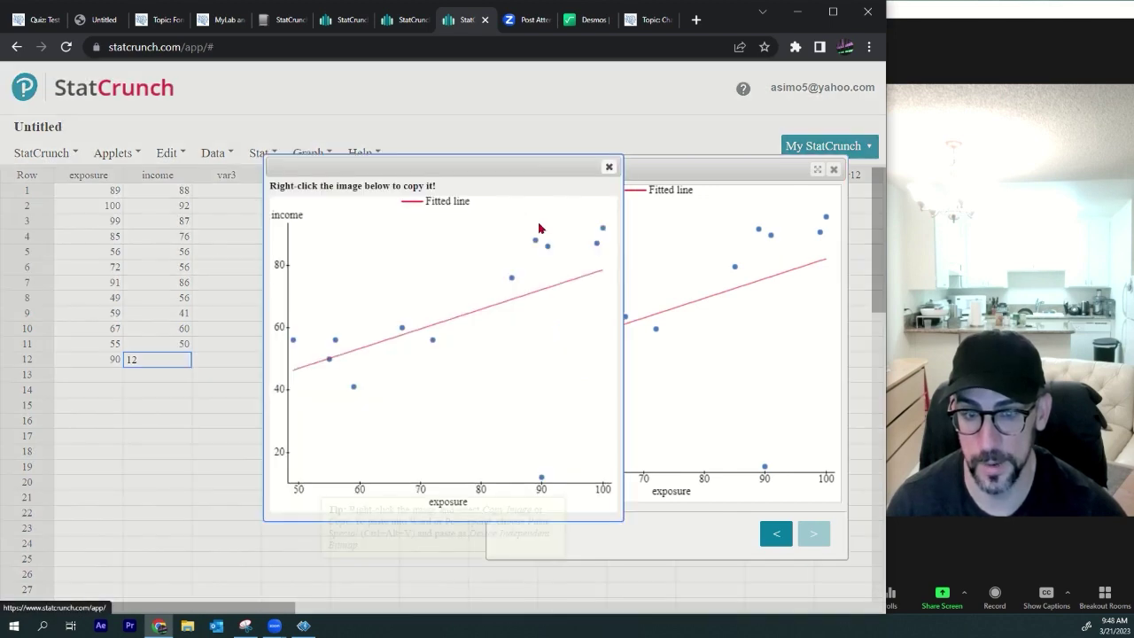
pyautogui.moveTo(499, 304); pyautogui.dragTo(422, 311)
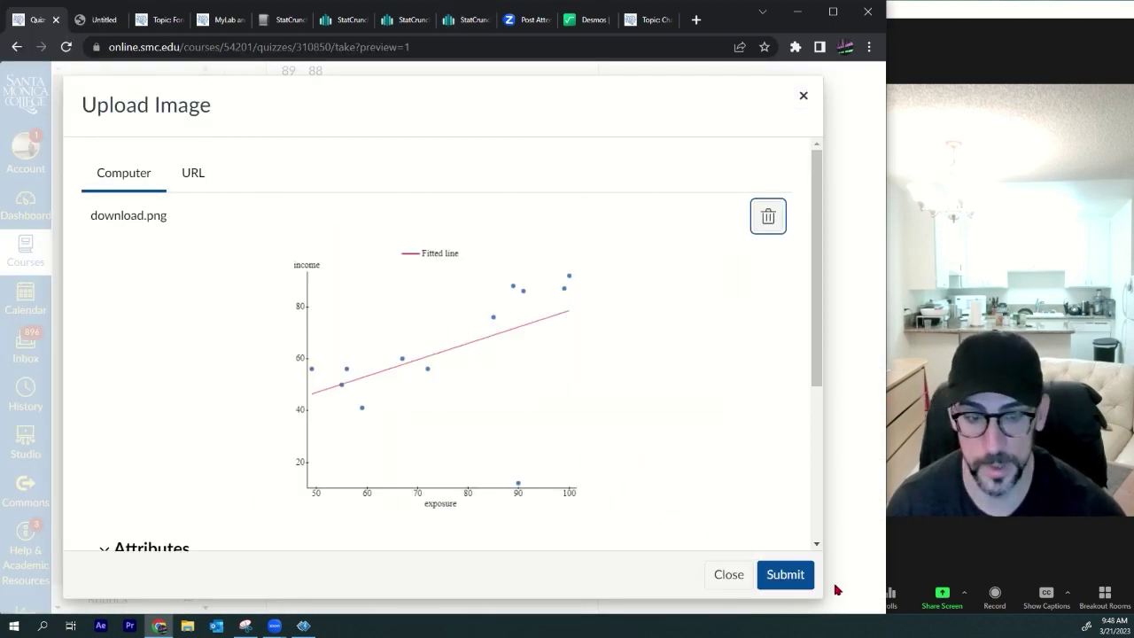
pyautogui.click(787, 576)
# Step: Shrink the inserted plot to about half its width so it fits inside the answer box
pyautogui.scroll(-2, 531, 443)
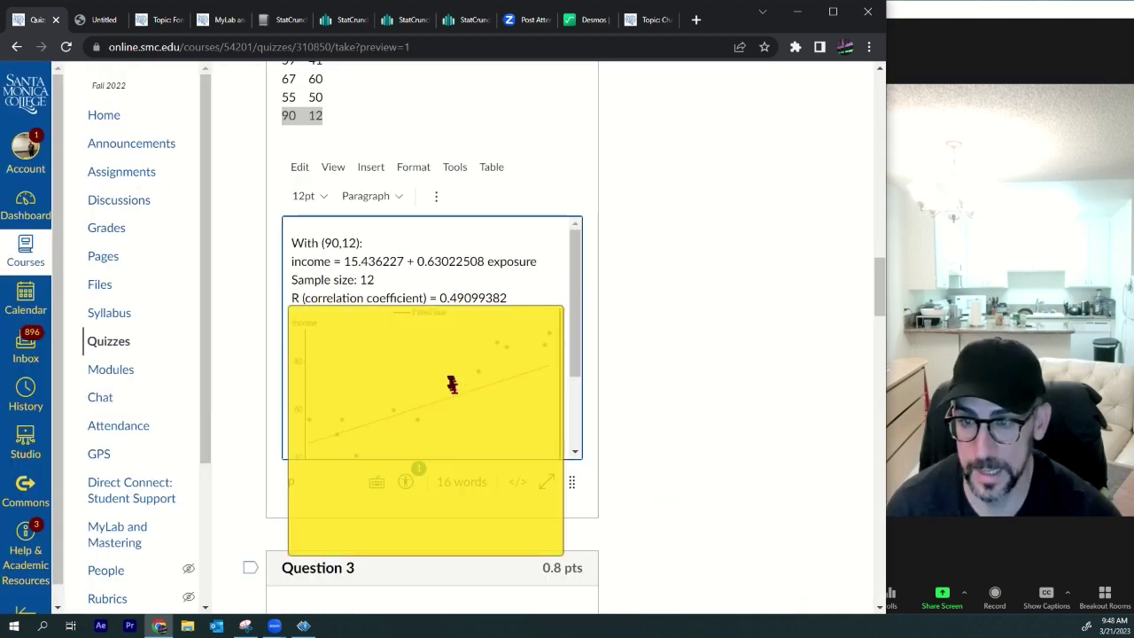
pyautogui.click(450, 384)
pyautogui.moveTo(574, 350); pyautogui.dragTo(403, 382)
pyautogui.click(461, 370)
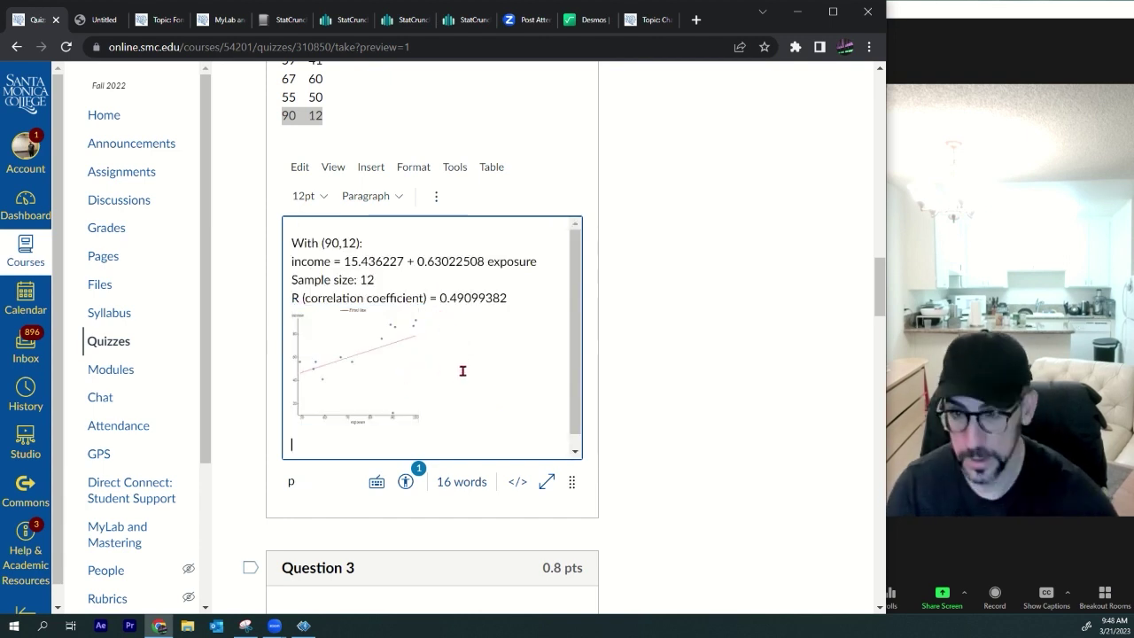
# Step: Insert a table with two columns and one row below the plot in the Question 2 answer
pyautogui.click(367, 168)
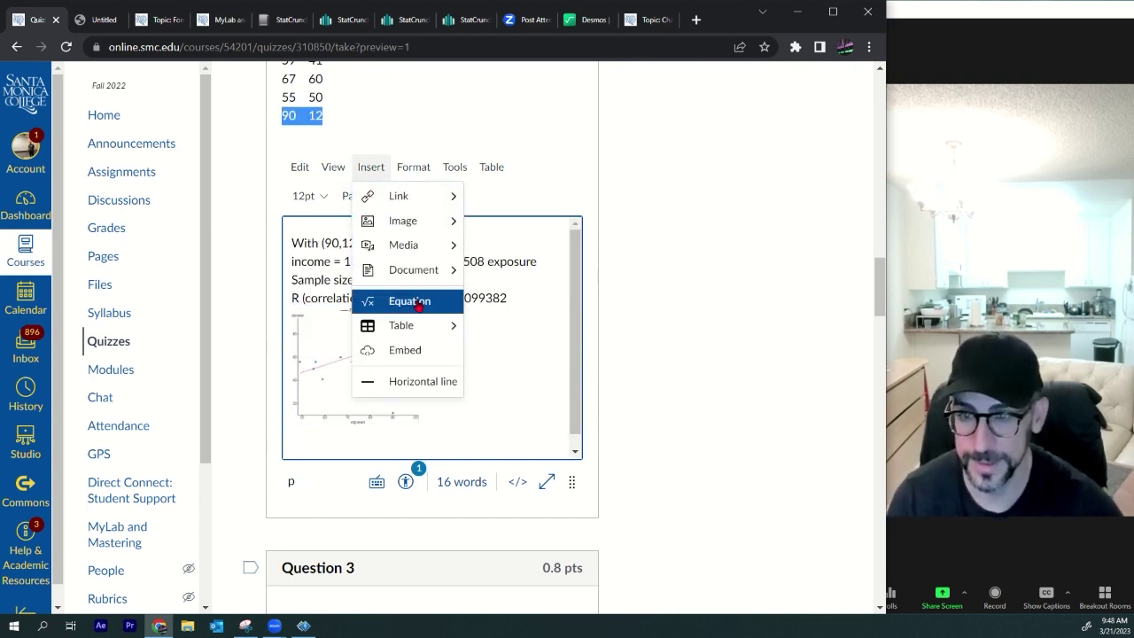
pyautogui.click(479, 326)
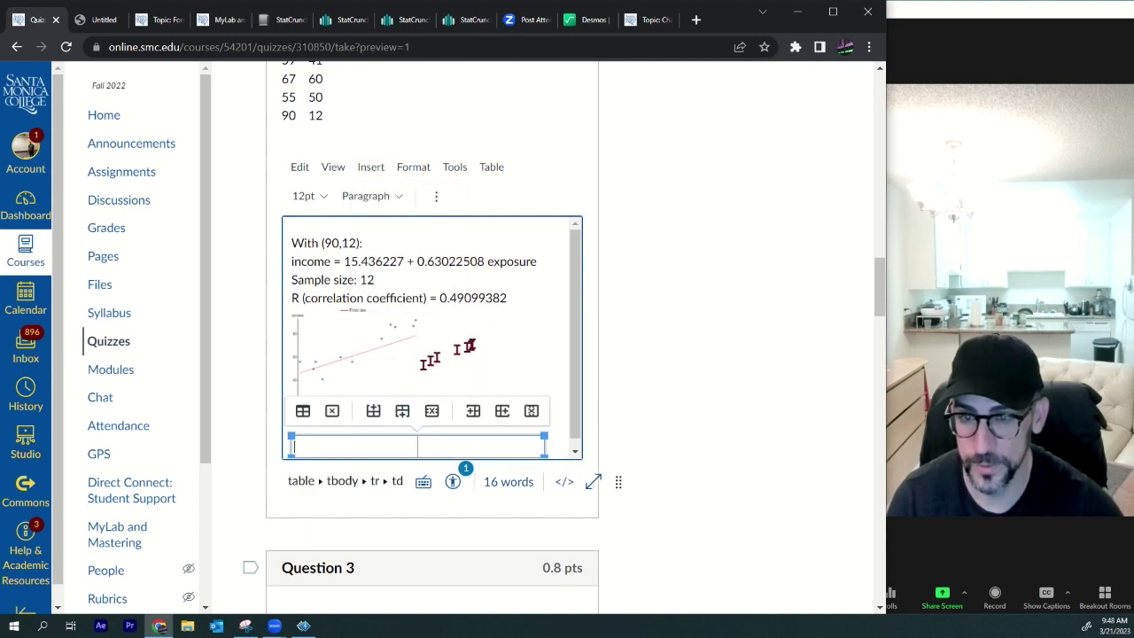
pyautogui.scroll(-1, 398, 301)
# Step: Try moving the "With (90,12):" results into the table's first cell and enlarging the table, and undo it
pyautogui.click(367, 316)
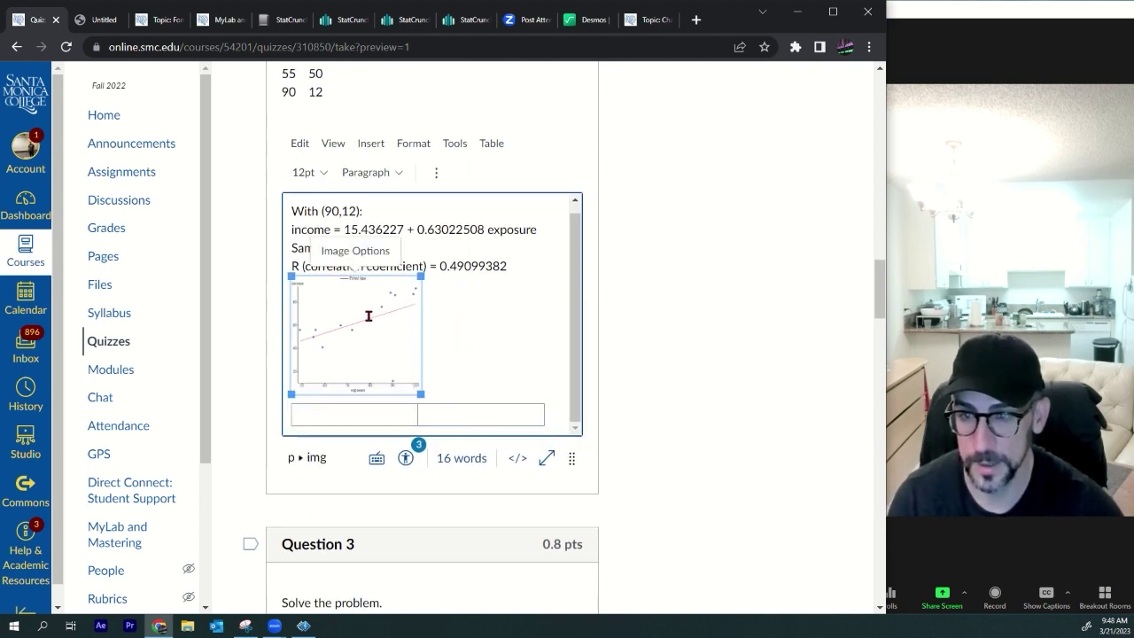
pyautogui.moveTo(532, 274); pyautogui.dragTo(337, 305)
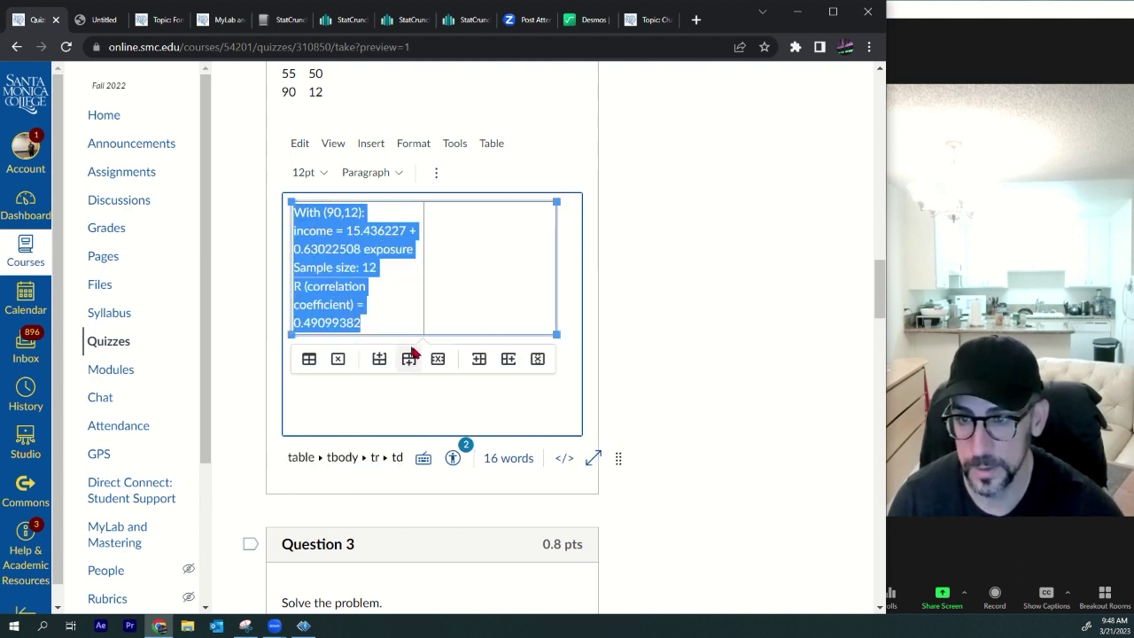
pyautogui.moveTo(558, 334); pyautogui.dragTo(575, 348)
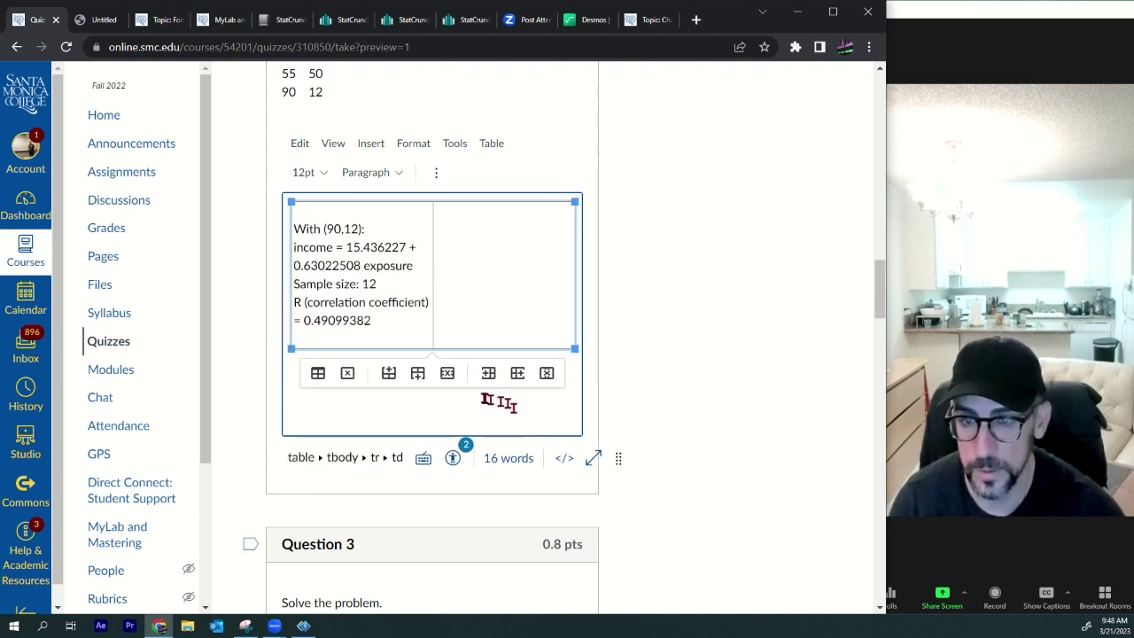
pyautogui.hotkey('ctrl', 'z')
pyautogui.hotkey('ctrl', 'z')
pyautogui.click(505, 305)
pyautogui.hotkey('ctrl', 'v')
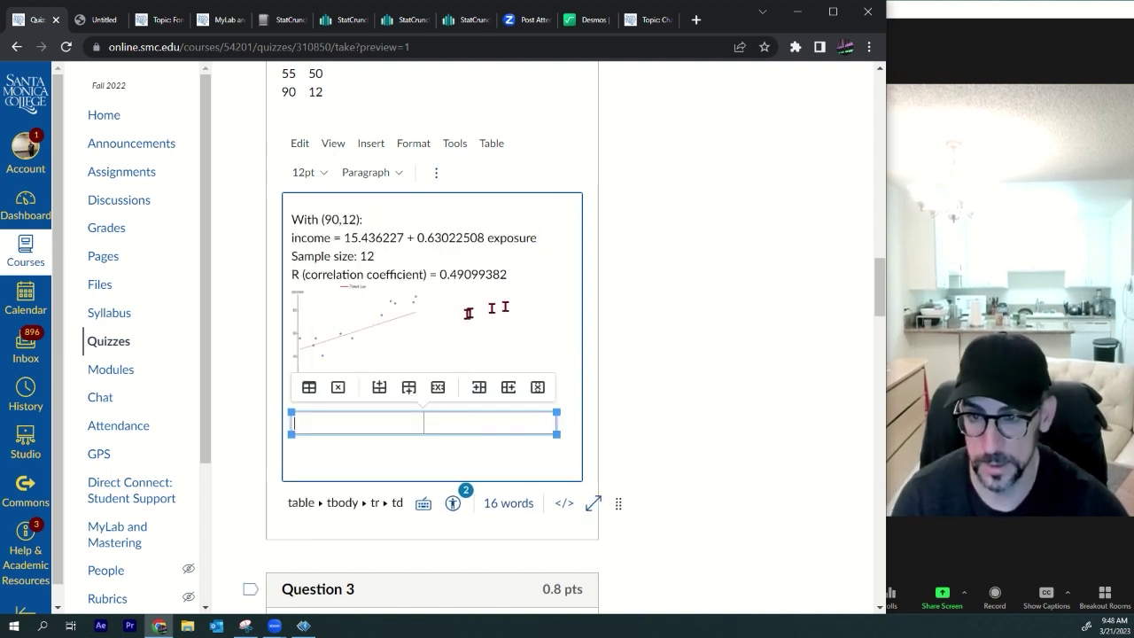
# Step: Move the plot into the table's second cell and the "With (90,12):" regression text into its first cell
pyautogui.moveTo(342, 349); pyautogui.dragTo(501, 431)
pyautogui.moveTo(295, 220); pyautogui.dragTo(506, 278)
pyautogui.press('BackSpace')
pyautogui.click(345, 274)
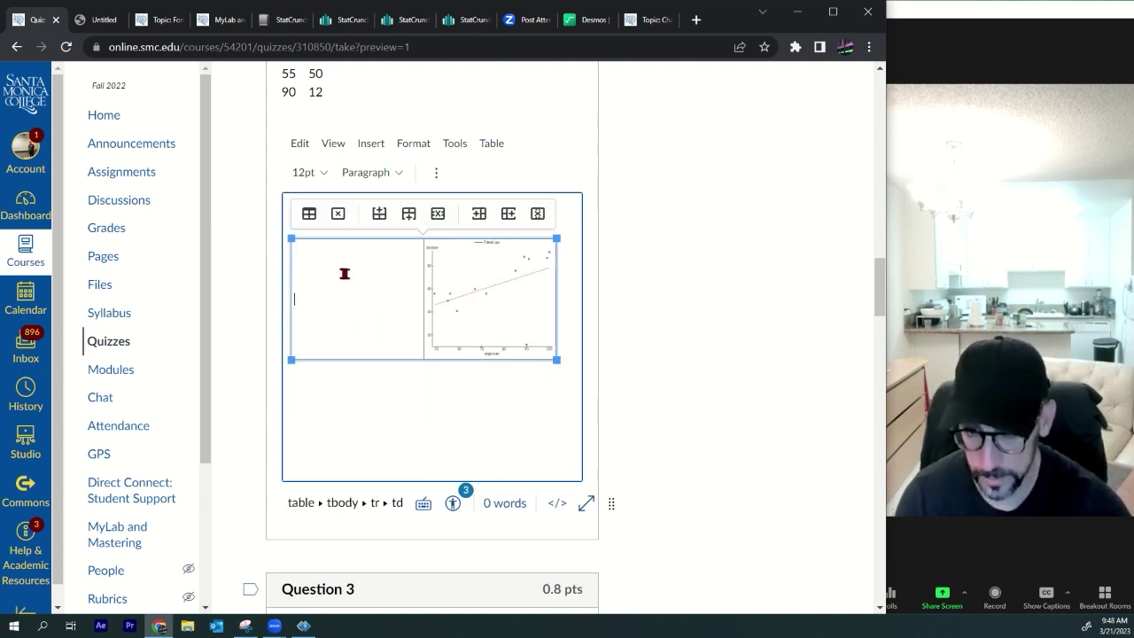
pyautogui.hotkey('ctrl', 'v')
pyautogui.click(418, 405)
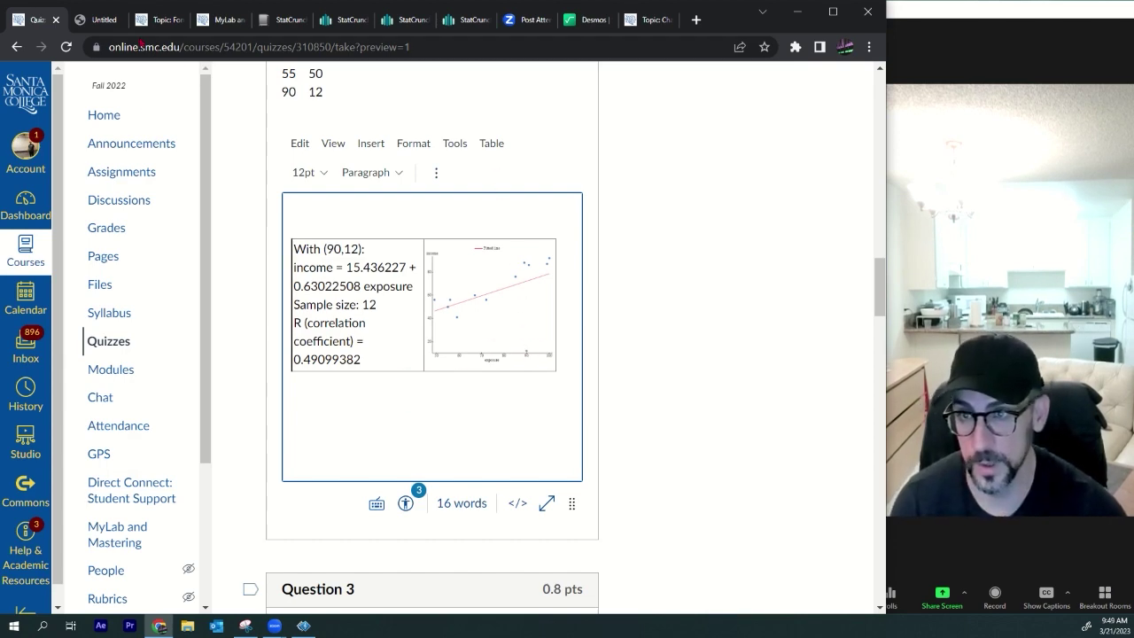
# Step: Check the point (90, 12) on the StatCrunch plot and add the line "Without the point:" below the table in the quiz answer
pyautogui.click(465, 20)
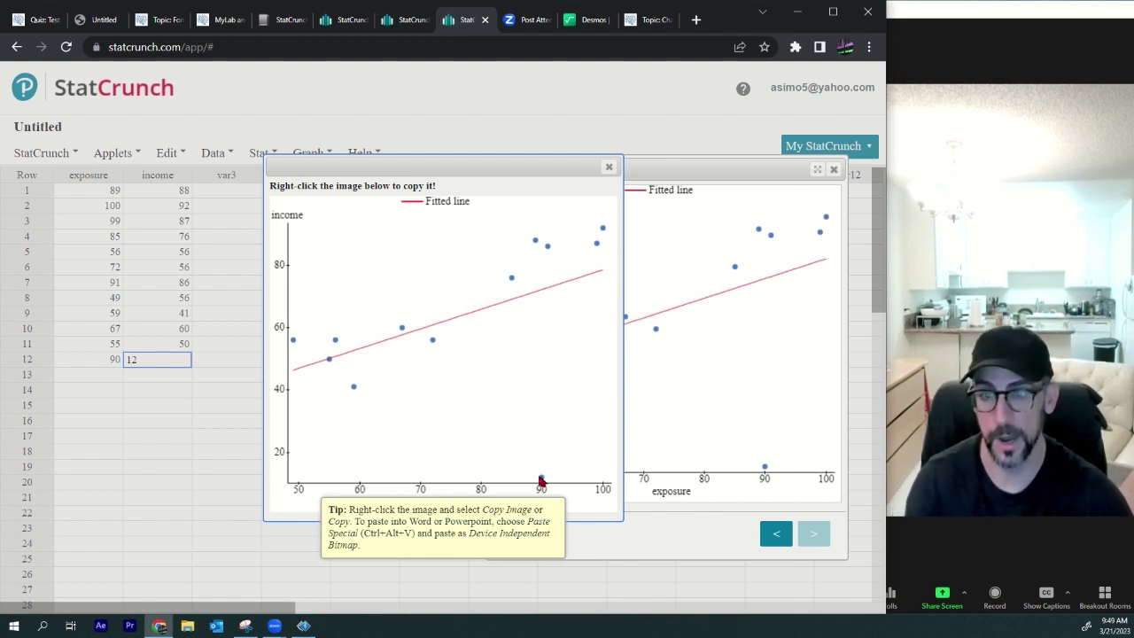
pyautogui.click(41, 21)
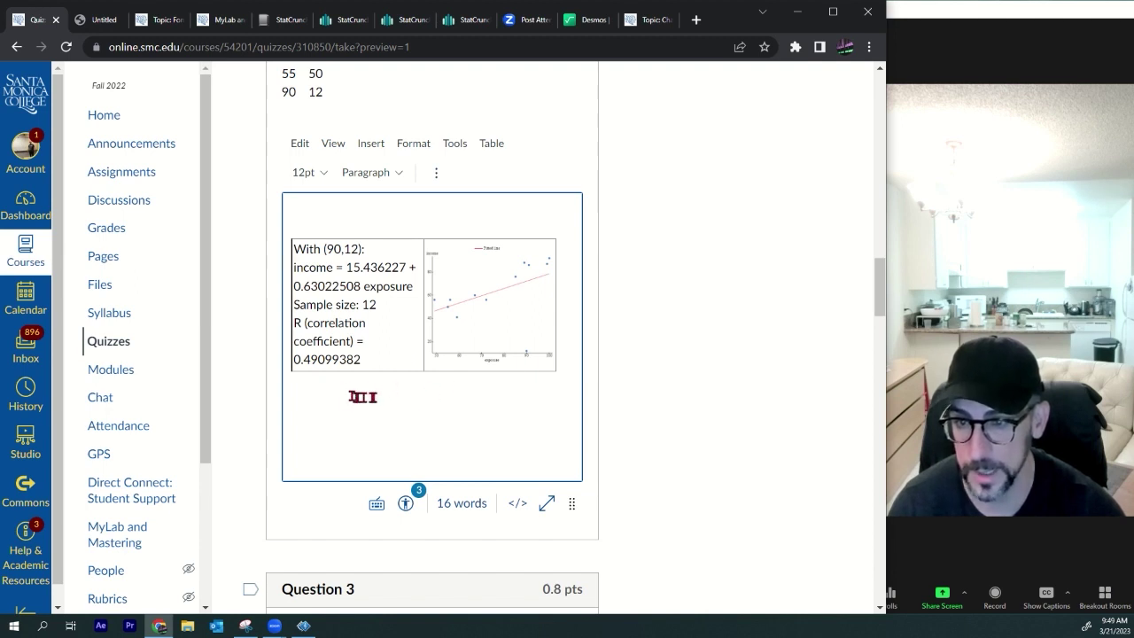
pyautogui.click(575, 364)
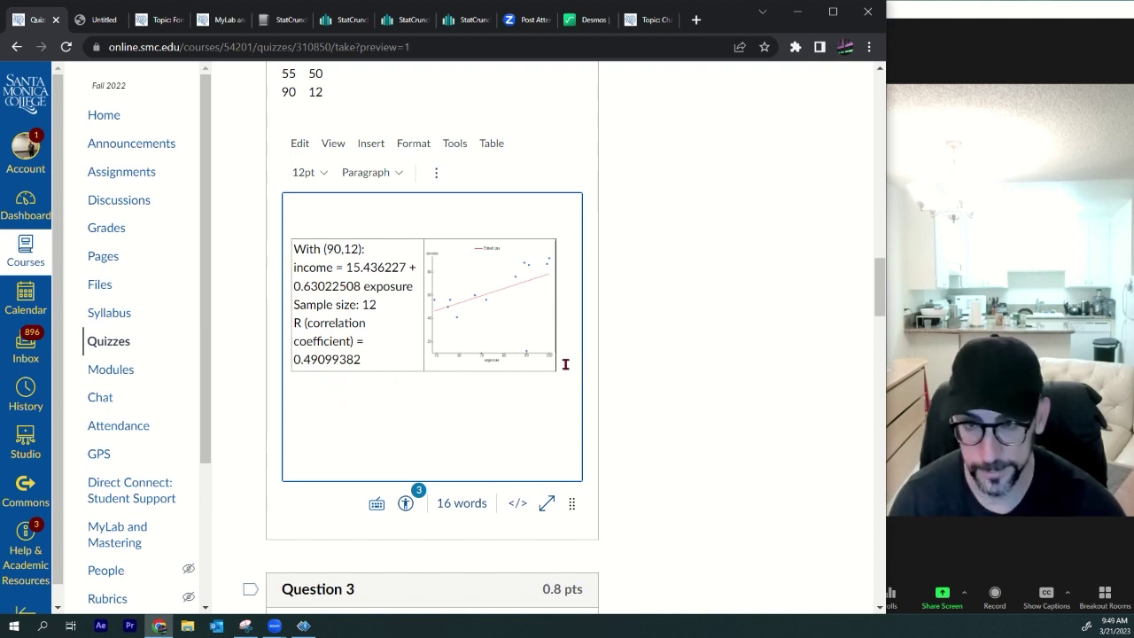
pyautogui.press('Return')
pyautogui.write('Wi')
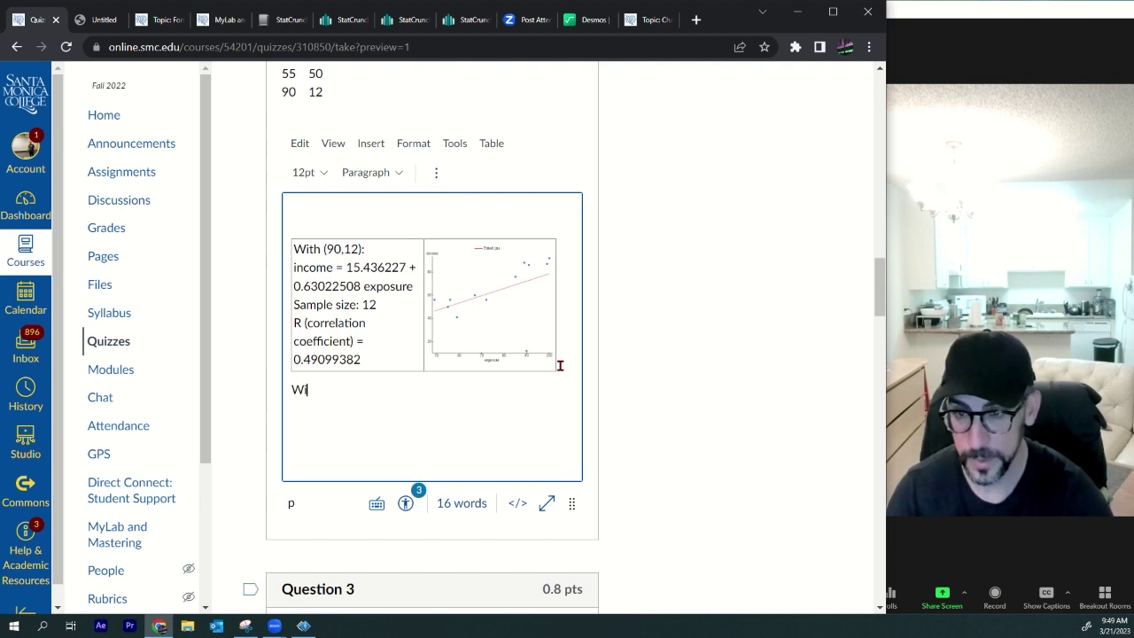
pyautogui.write('thout the point:')
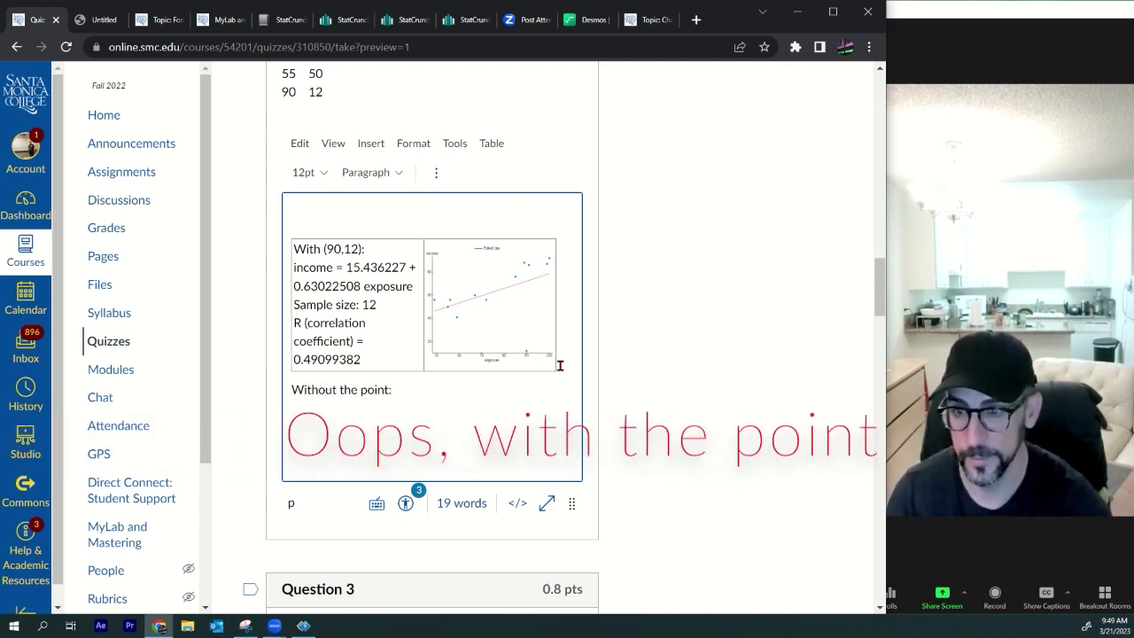
# Step: Look up the critical value for sample size 12 and complete the line with "r = 0.49 < 0.576, so there isn't a correlation."
pyautogui.moveTo(358, 304); pyautogui.dragTo(385, 303)
pyautogui.click(654, 19)
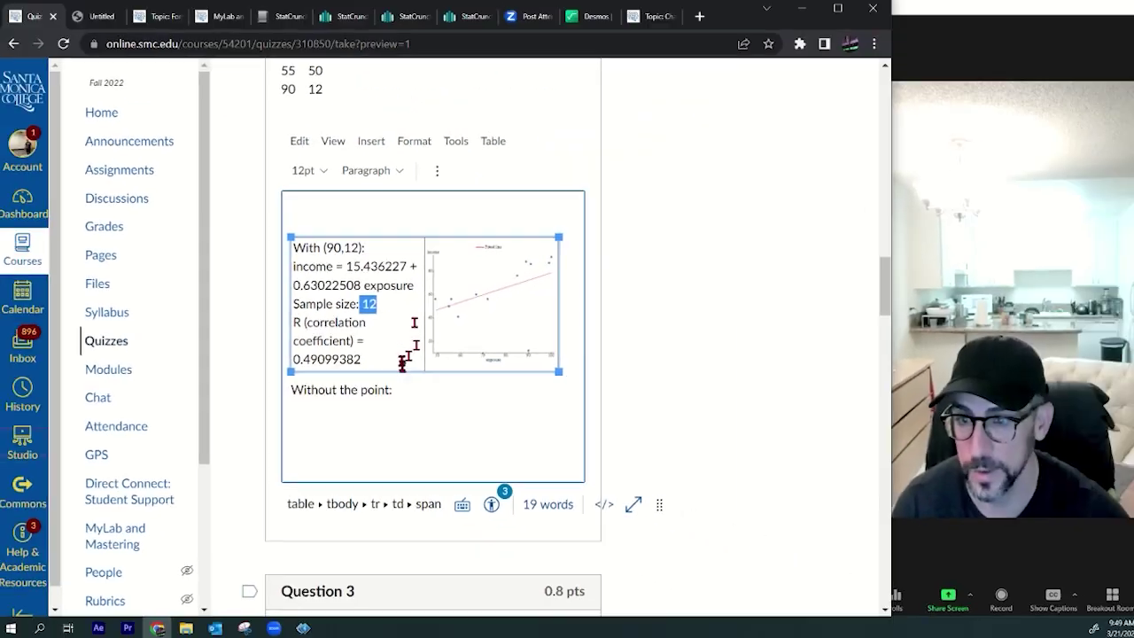
pyautogui.click(406, 386)
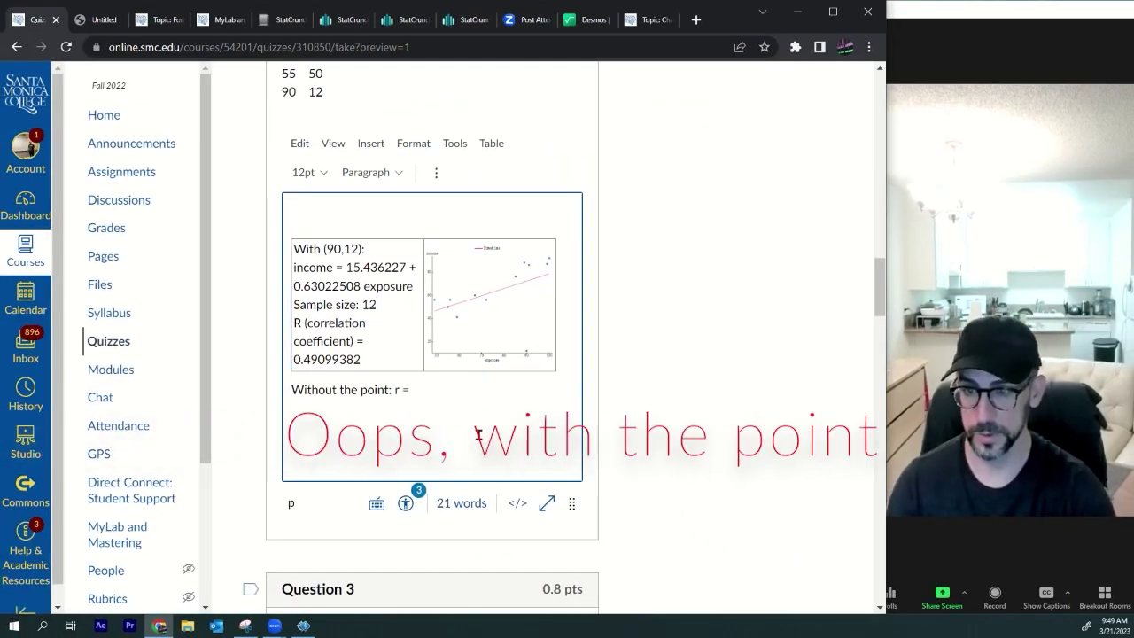
pyautogui.write("r = 0.4 < 0.576, so there isn't a correlation.")
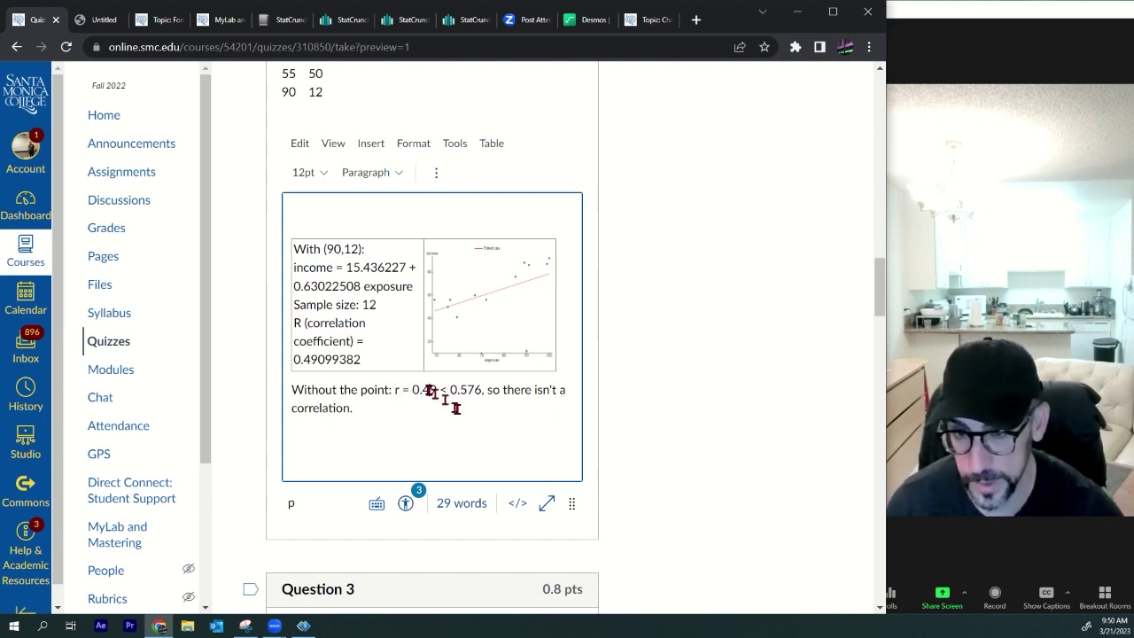
pyautogui.moveTo(432, 390); pyautogui.dragTo(414, 388)
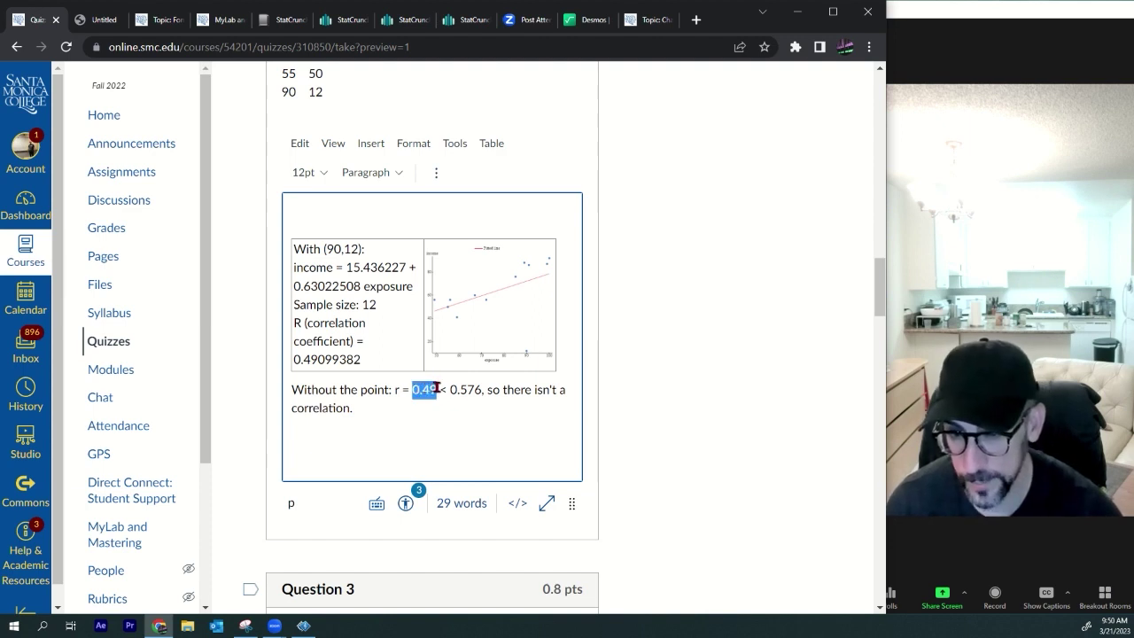
pyautogui.moveTo(450, 390); pyautogui.dragTo(474, 390)
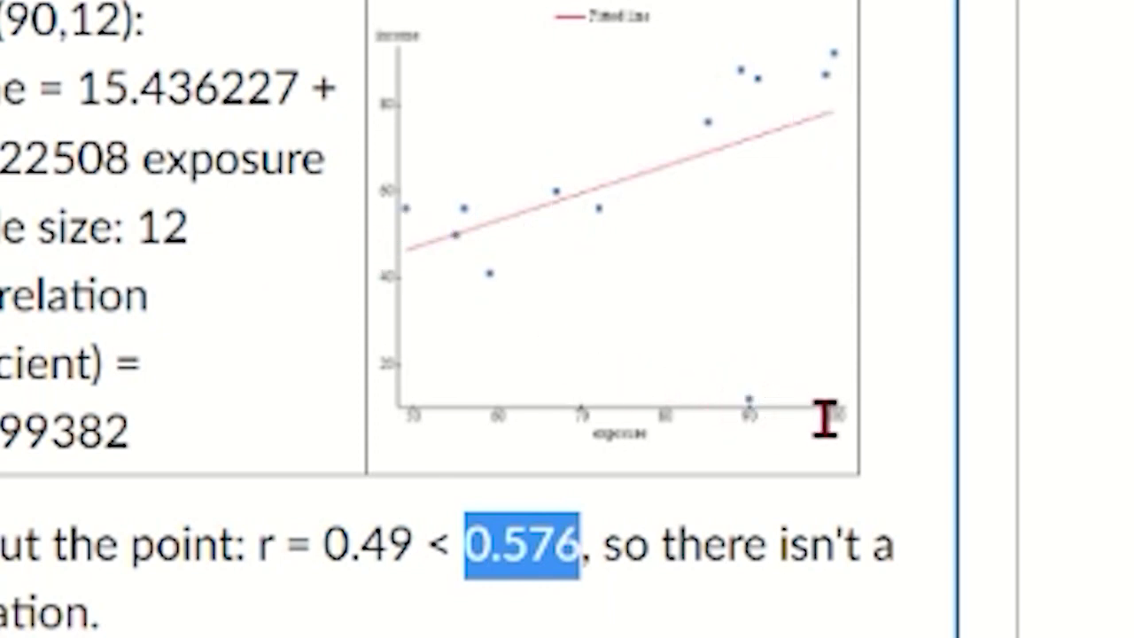
pyautogui.moveTo(359, 544); pyautogui.dragTo(414, 556)
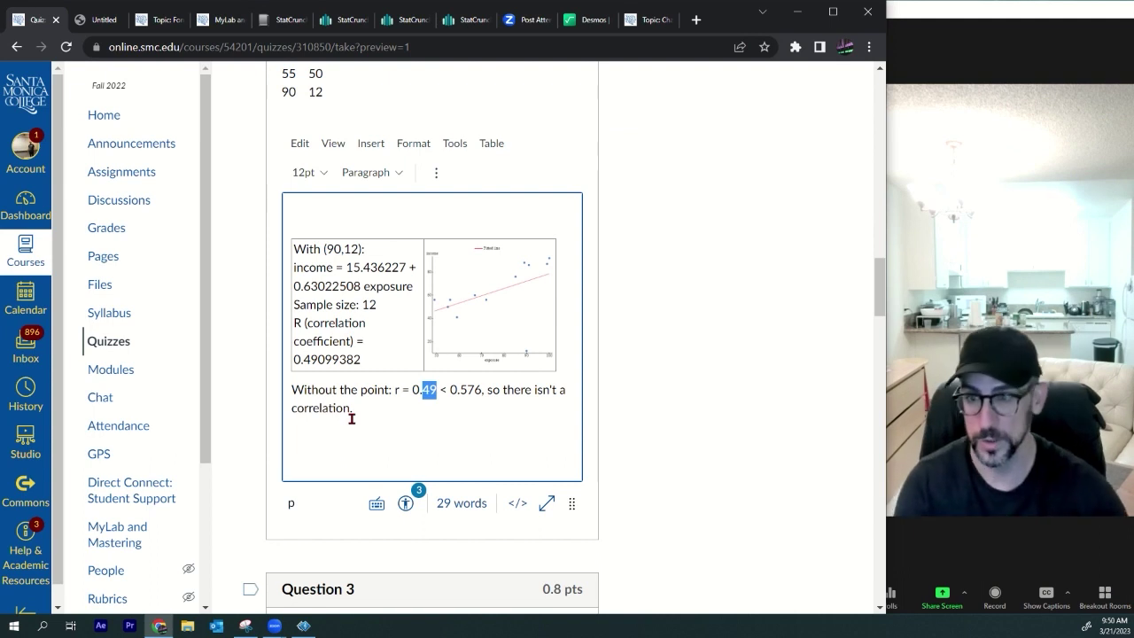
# Step: Insert a second one-row, two-column table below the correlation sentence and head its first cell "Without (90,12)"
pyautogui.click(352, 410)
pyautogui.click(371, 143)
pyautogui.moveTo(439, 316)
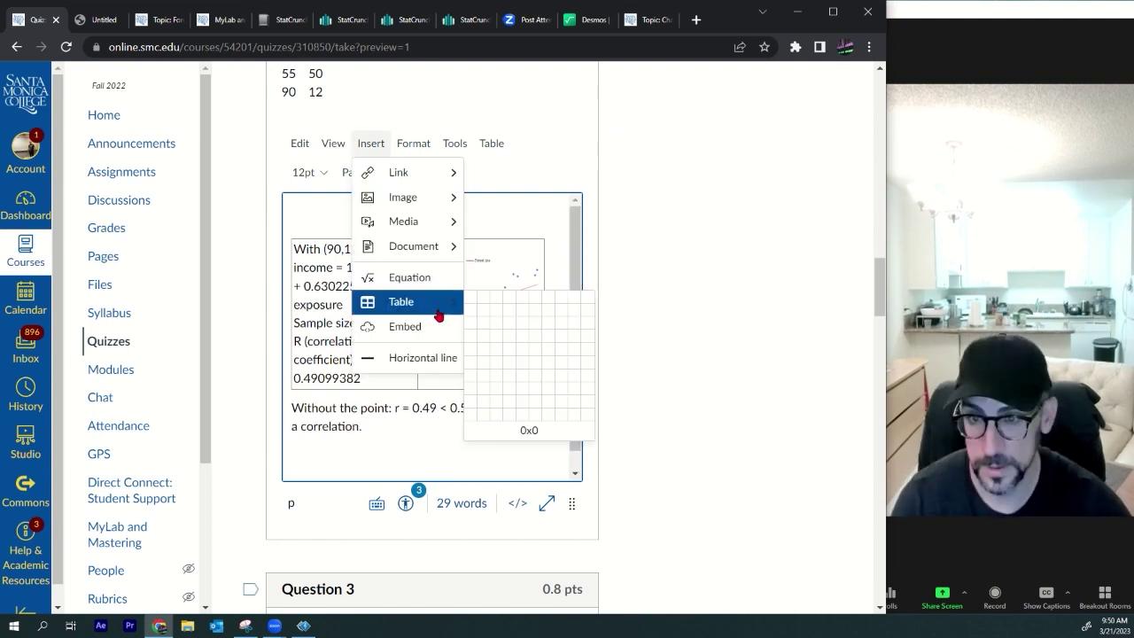
pyautogui.click(483, 298)
pyautogui.scroll(-1, 278, 435)
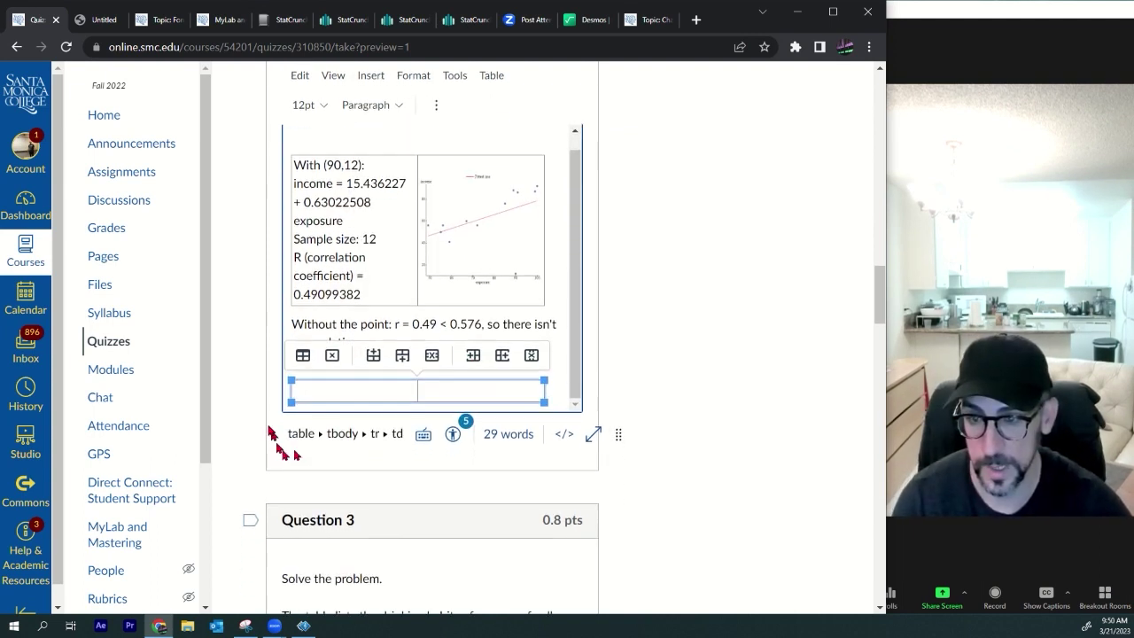
pyautogui.write('Without (90,12):')
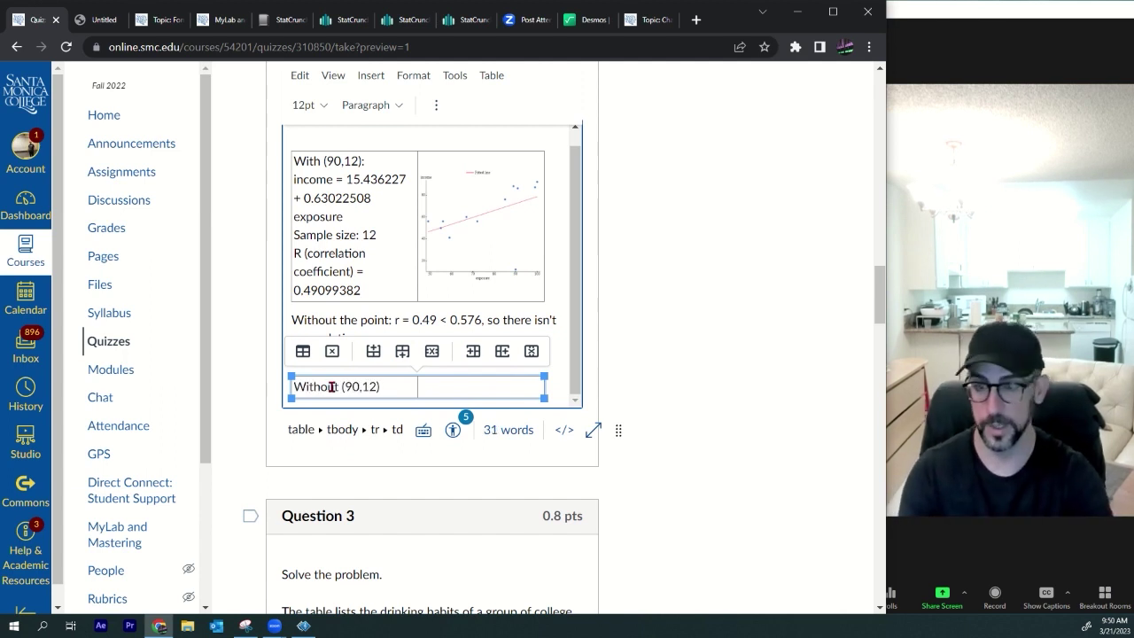
# Step: Close the regression results in StatCrunch and delete the exposure and income values 90 and 12 from row 12
pyautogui.click(483, 25)
pyautogui.click(825, 178)
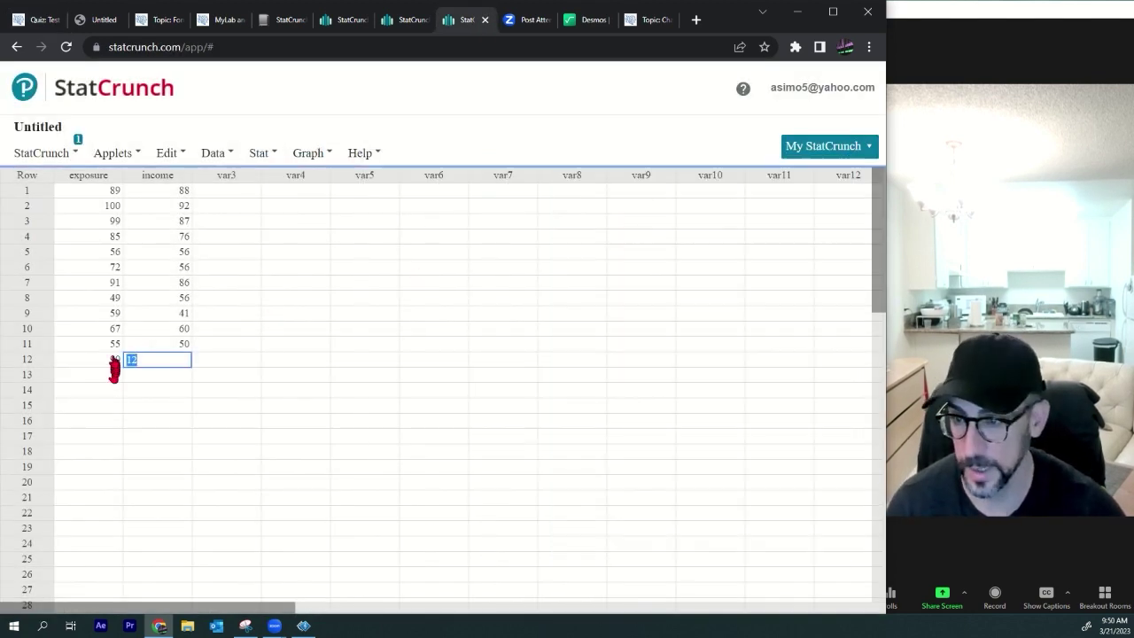
pyautogui.click(112, 358)
pyautogui.press('Delete')
pyautogui.click(139, 368)
pyautogui.click(154, 360)
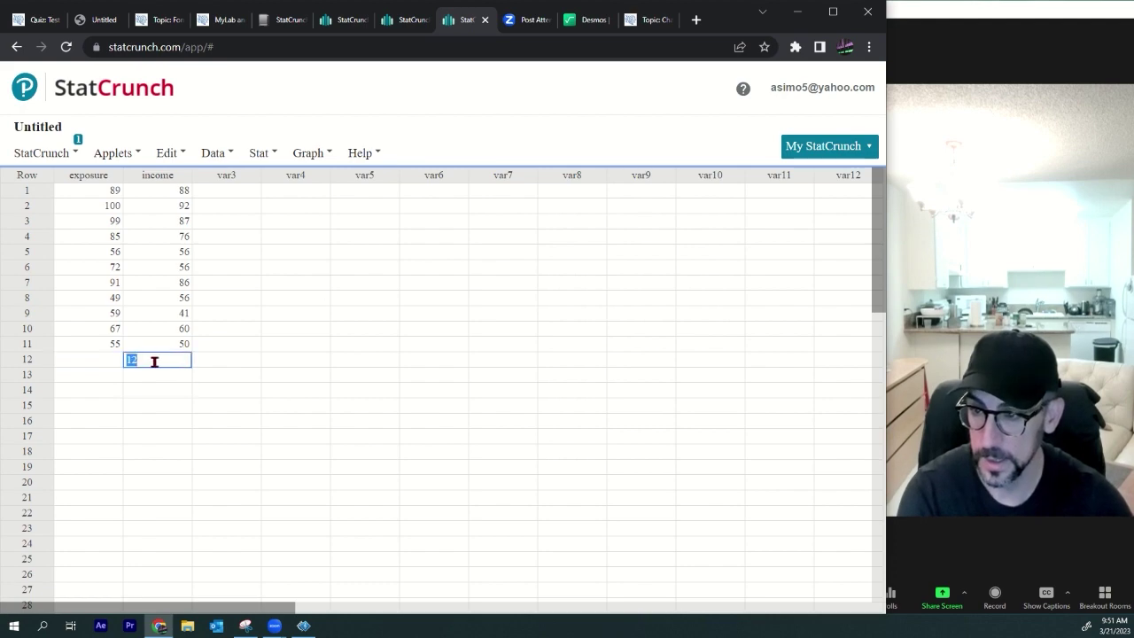
pyautogui.press('Delete')
# Step: Run a simple linear regression on the remaining data with exposure as the X variable and income as the Y variable
pyautogui.click(266, 155)
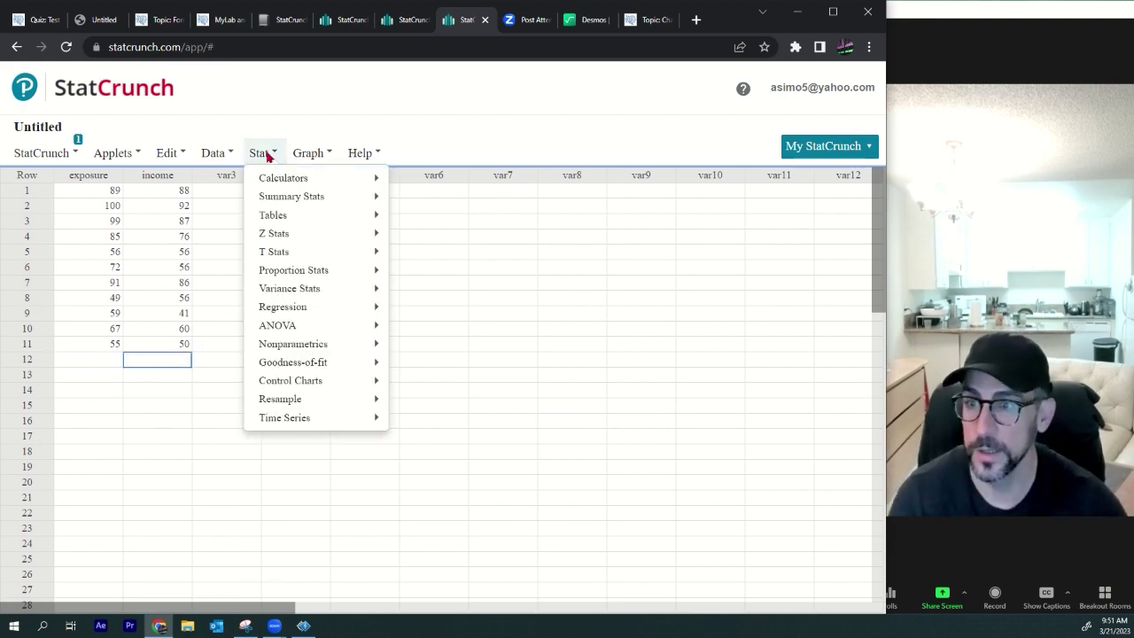
pyautogui.moveTo(309, 310)
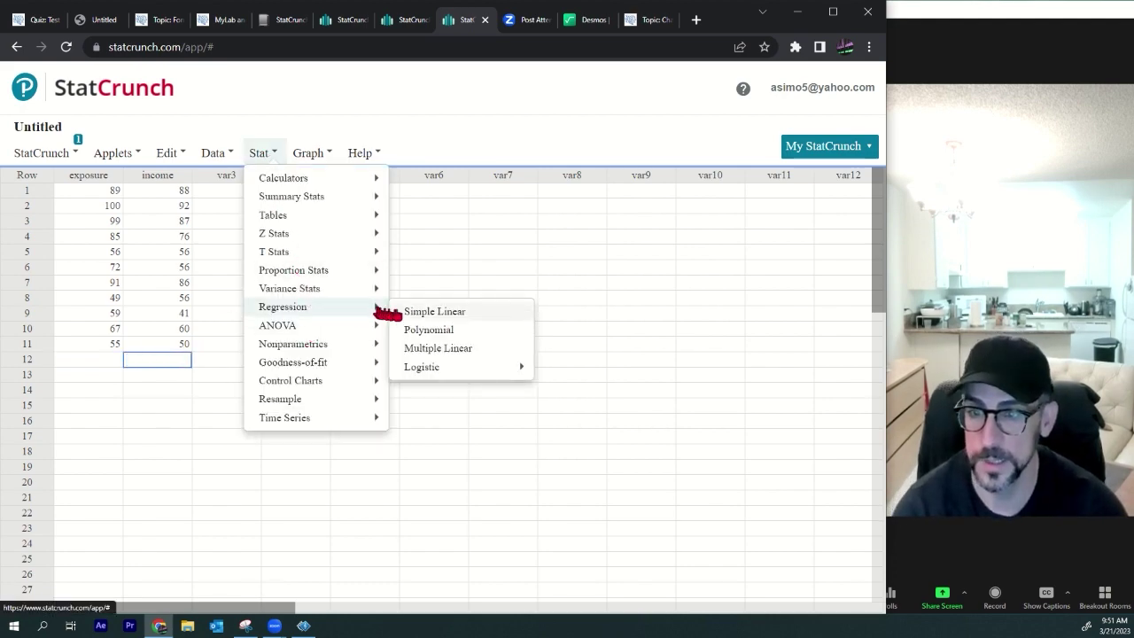
pyautogui.click(416, 311)
pyautogui.click(321, 130)
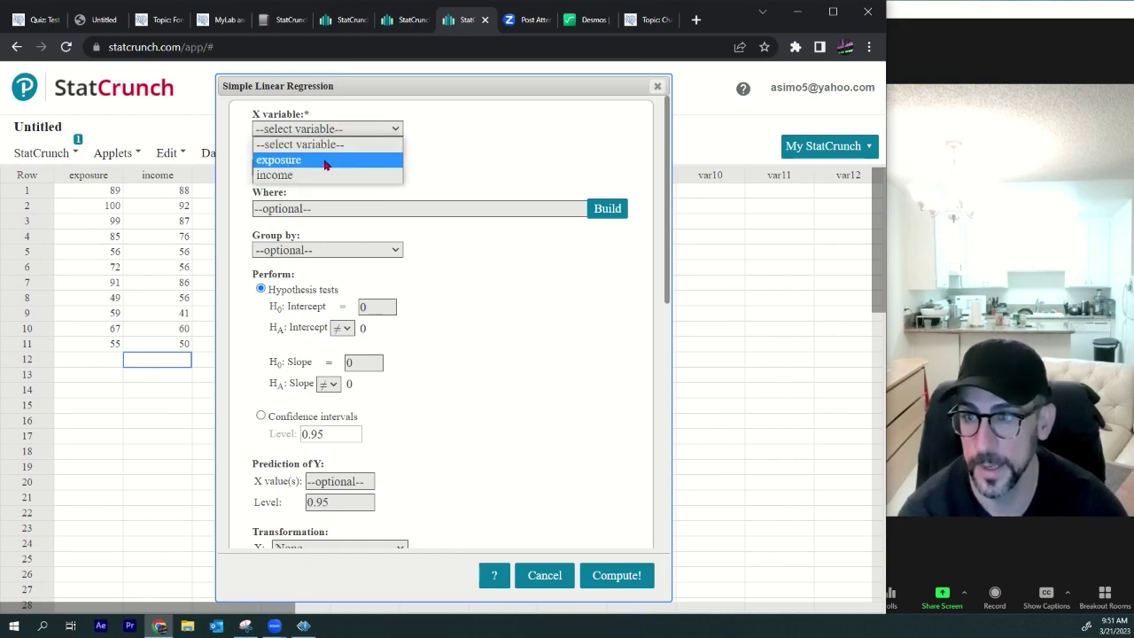
pyautogui.click(324, 161)
pyautogui.click(301, 169)
pyautogui.click(304, 213)
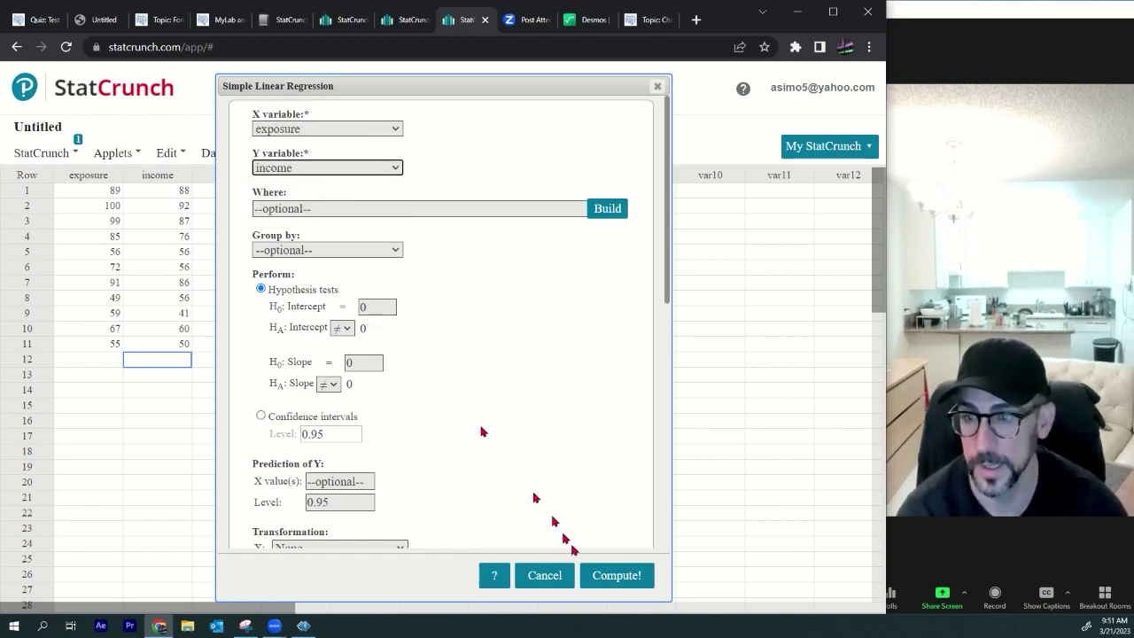
pyautogui.click(592, 577)
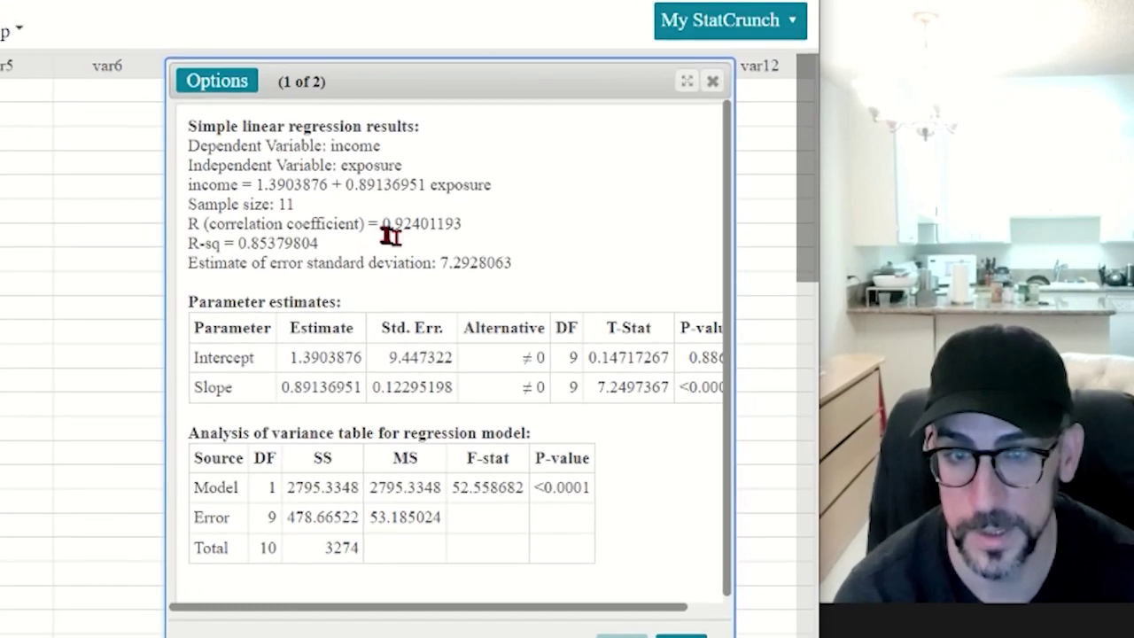
# Step: Copy the regression equation, sample size and correlation coefficient from the results into the quiz answer under "Without (90,12):"
pyautogui.moveTo(382, 223); pyautogui.dragTo(457, 223)
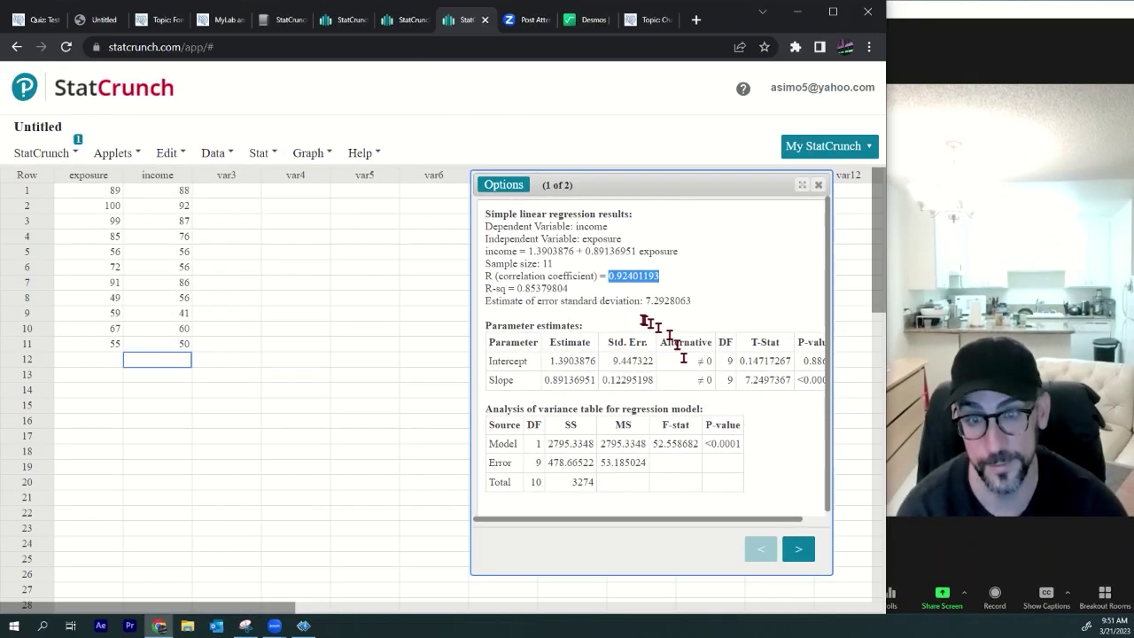
pyautogui.click(609, 275)
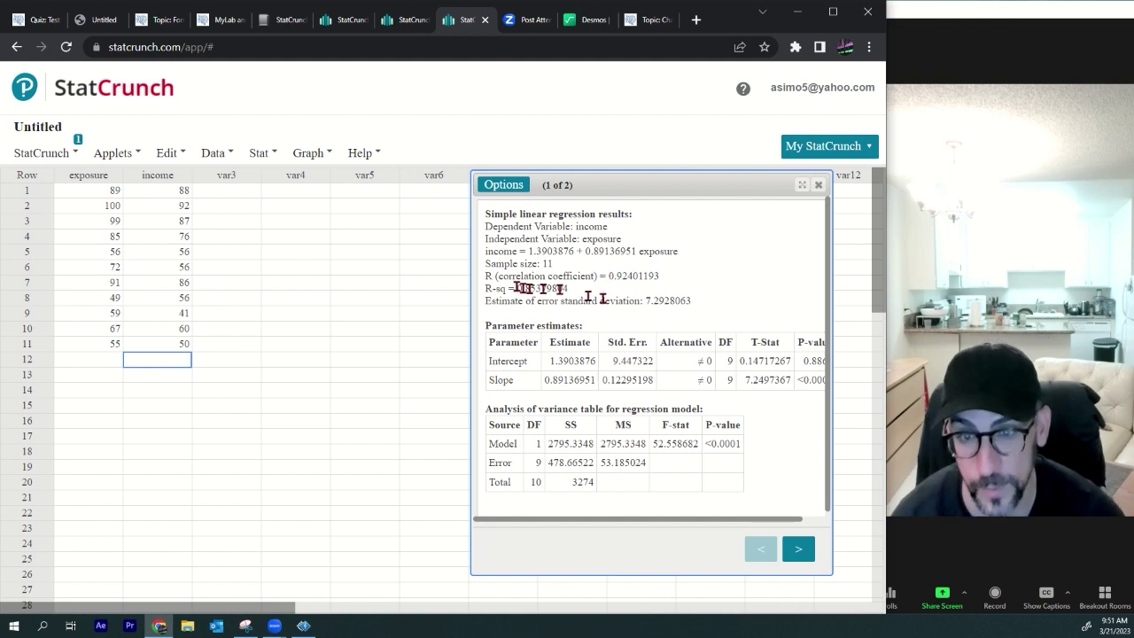
pyautogui.moveTo(483, 251); pyautogui.dragTo(671, 278)
pyautogui.hotkey('ctrl', 'c')
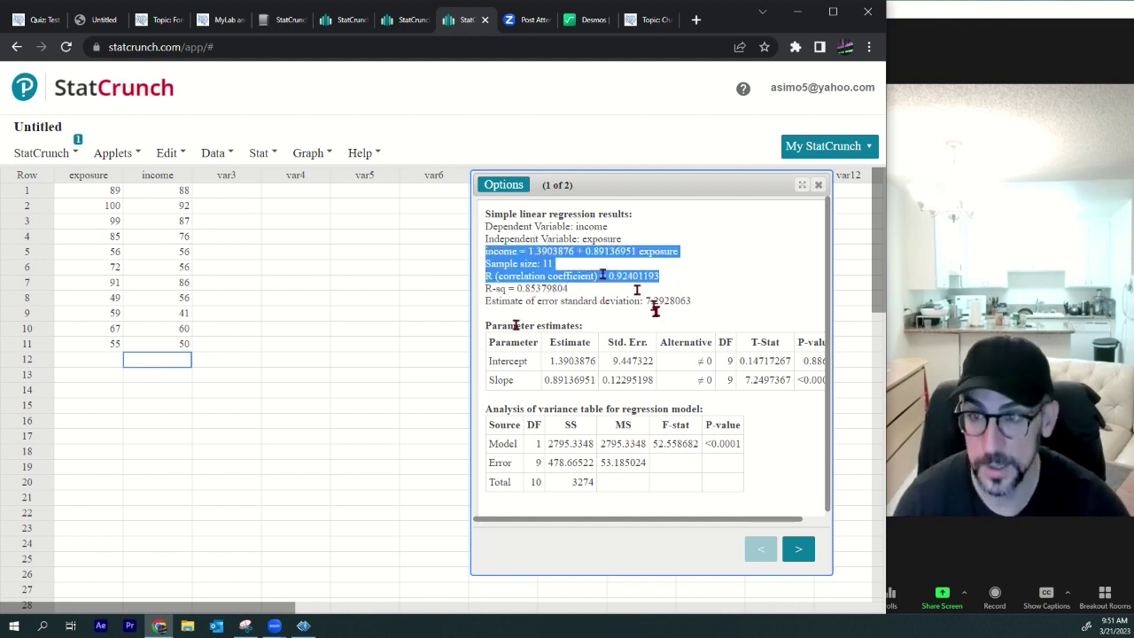
pyautogui.click(39, 22)
pyautogui.click(391, 389)
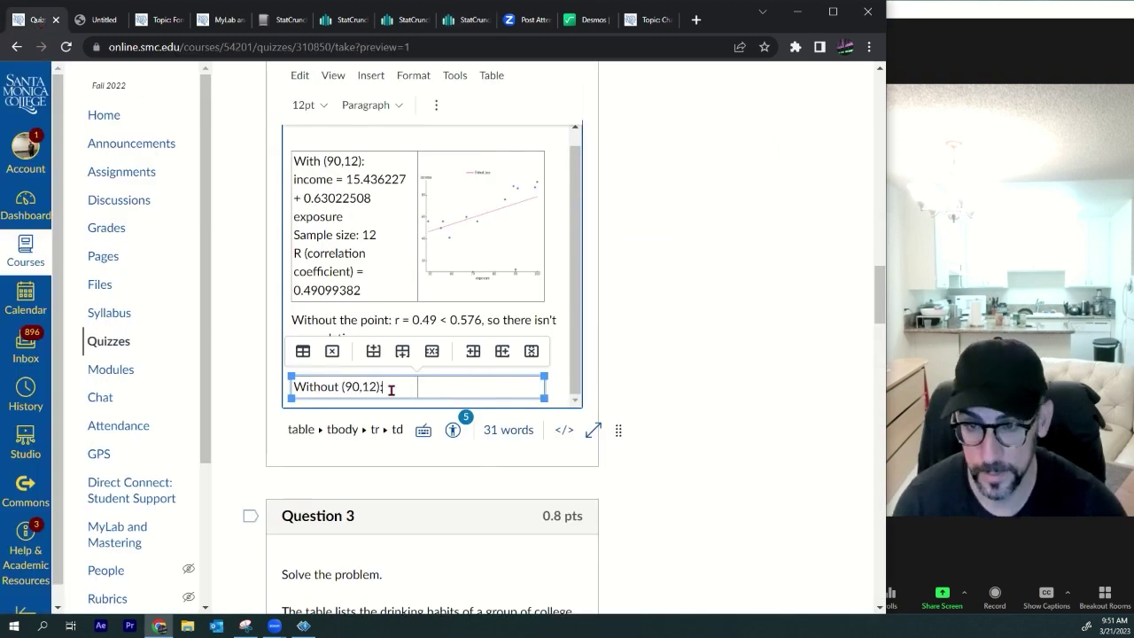
pyautogui.press('Return')
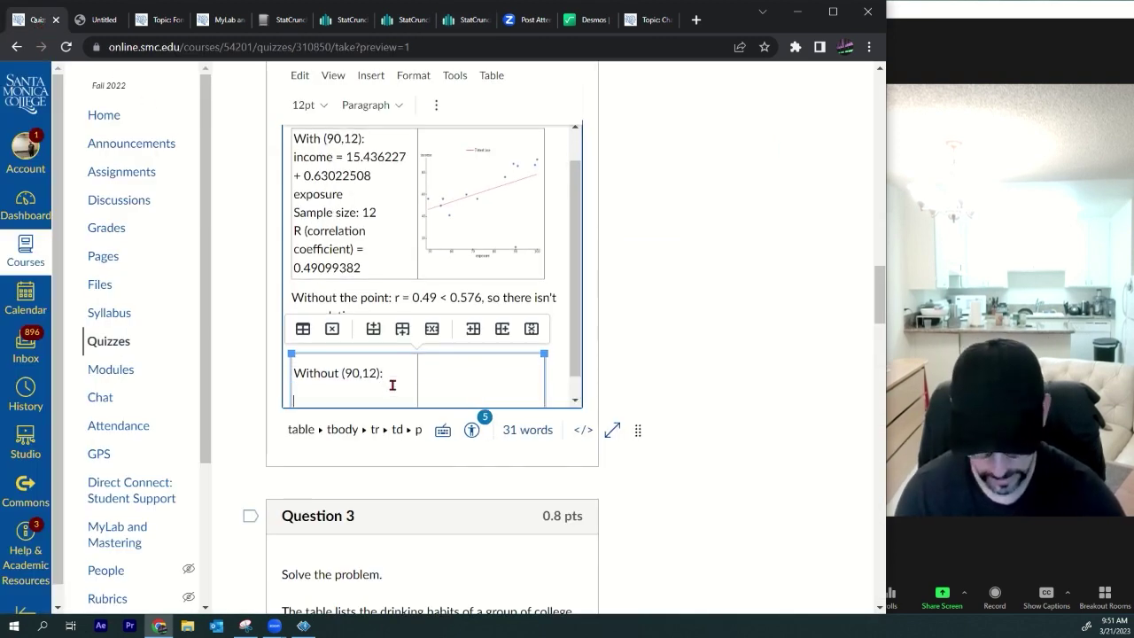
pyautogui.press('BackSpace')
pyautogui.press('Return')
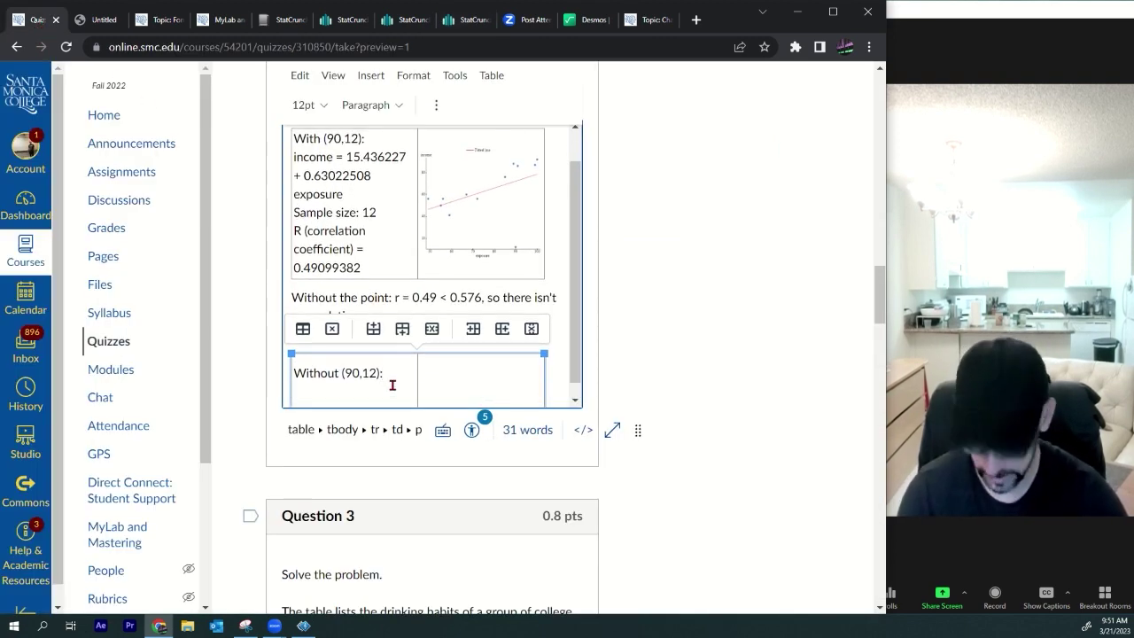
pyautogui.hotkey('ctrl', 'v')
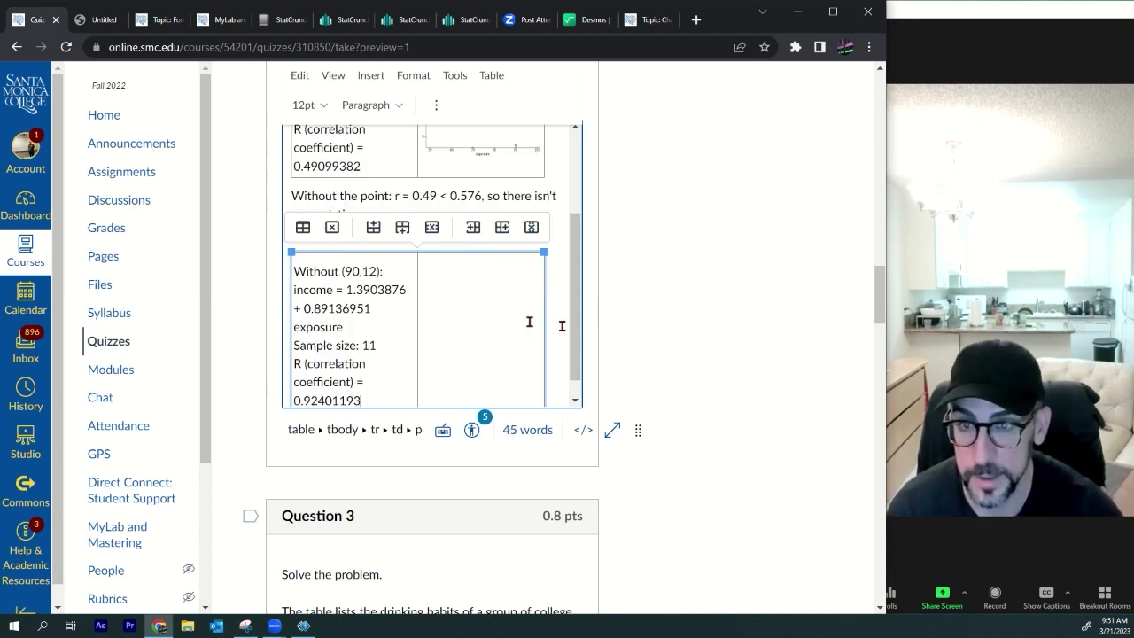
# Step: Upload the StatCrunch fitted line plot as an image into the empty second cell of the "Without (90,12)" table
pyautogui.click(456, 285)
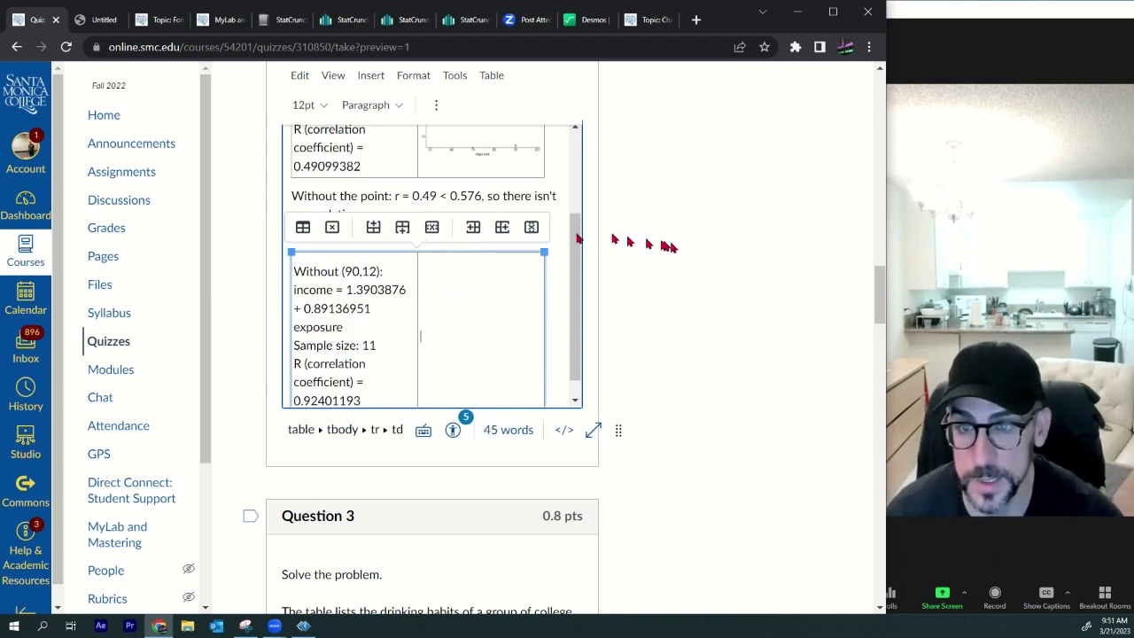
pyautogui.click(669, 246)
pyautogui.click(455, 304)
pyautogui.scroll(5, 390, 195)
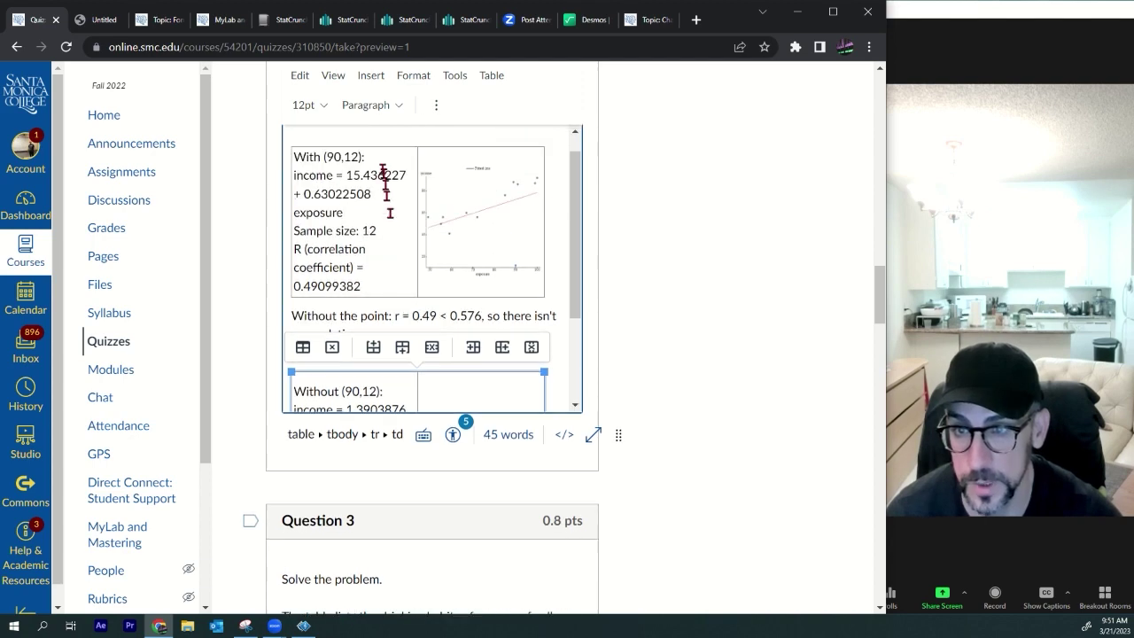
pyautogui.click(371, 84)
pyautogui.moveTo(417, 139)
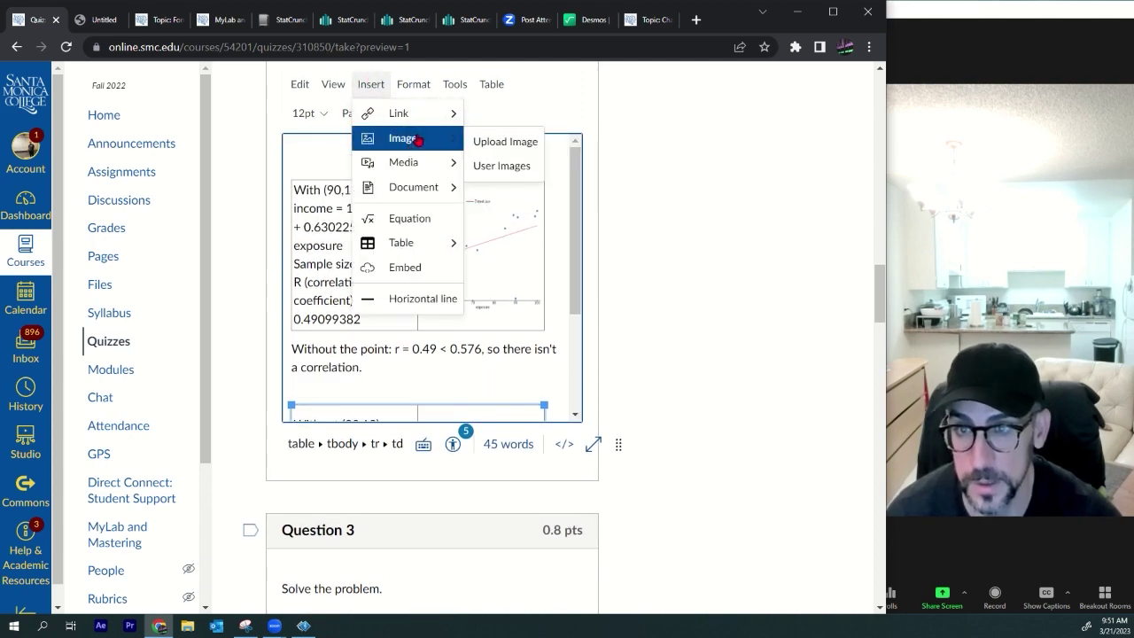
pyautogui.click(487, 139)
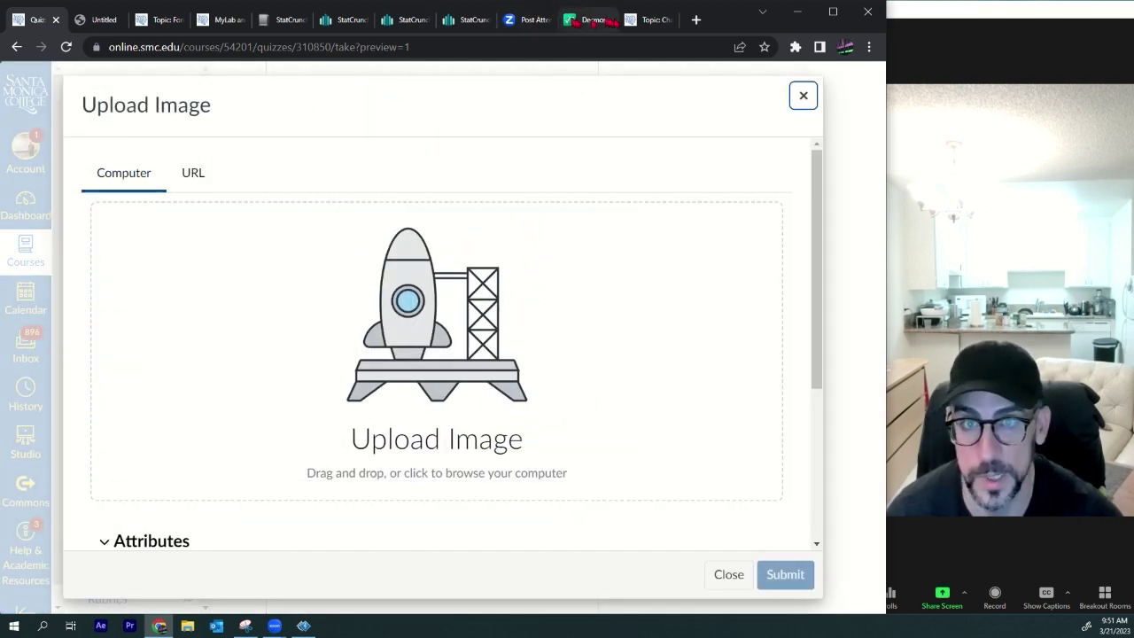
pyautogui.click(462, 19)
pyautogui.click(798, 549)
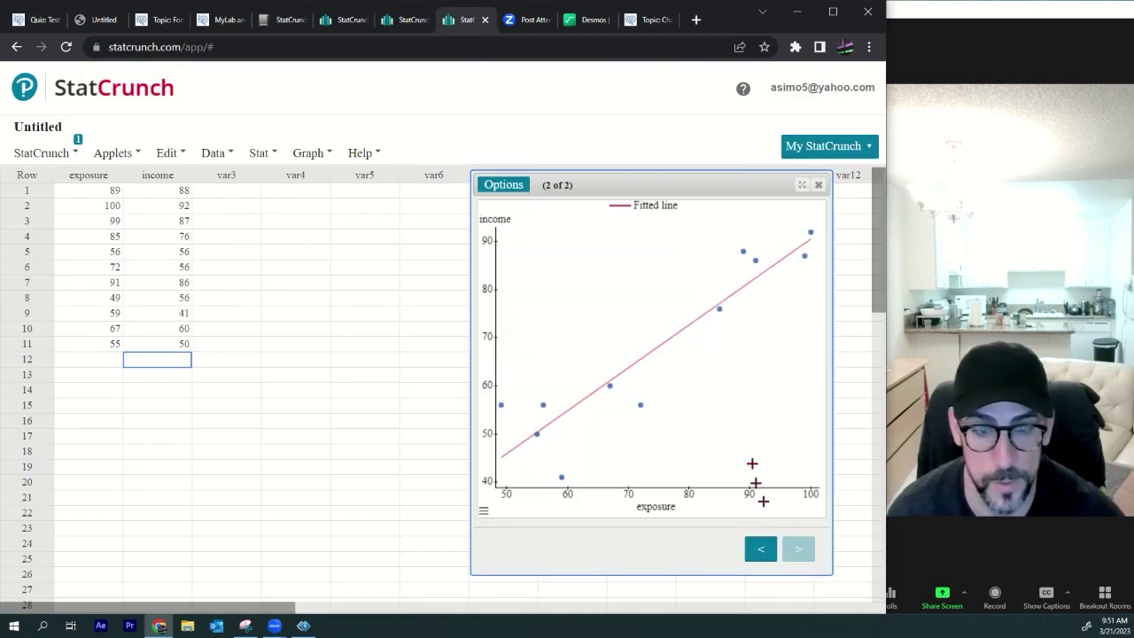
pyautogui.click(520, 187)
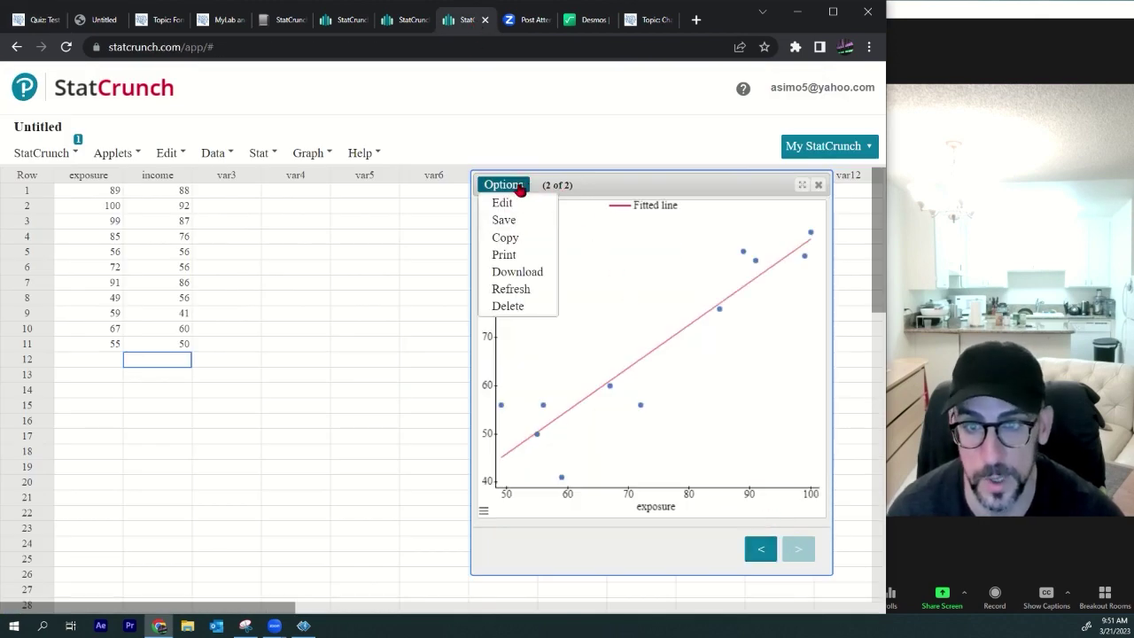
pyautogui.click(506, 237)
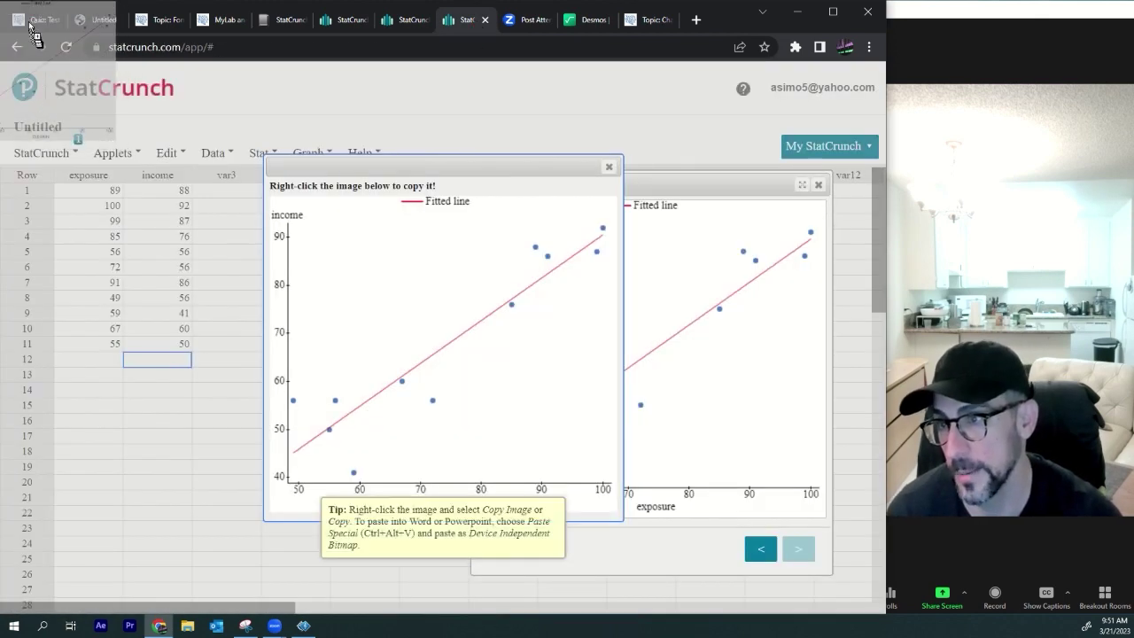
pyautogui.click(34, 21)
pyautogui.click(785, 574)
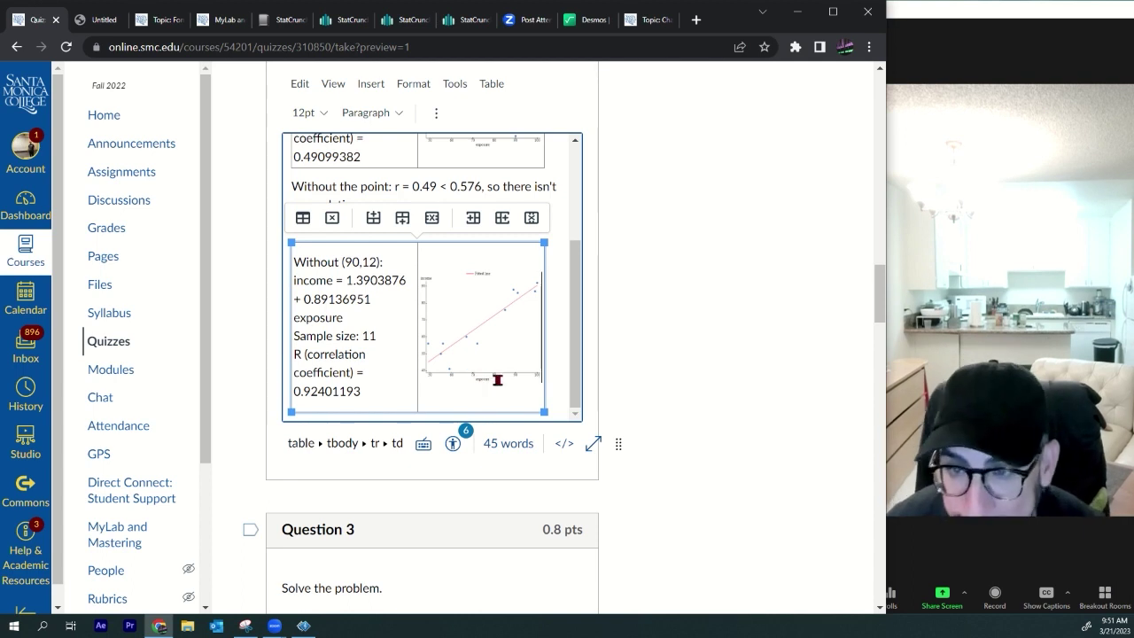
# Step: Begin a line below the second table and change "Without" to "With" in the correlation sentence under the first table
pyautogui.click(560, 387)
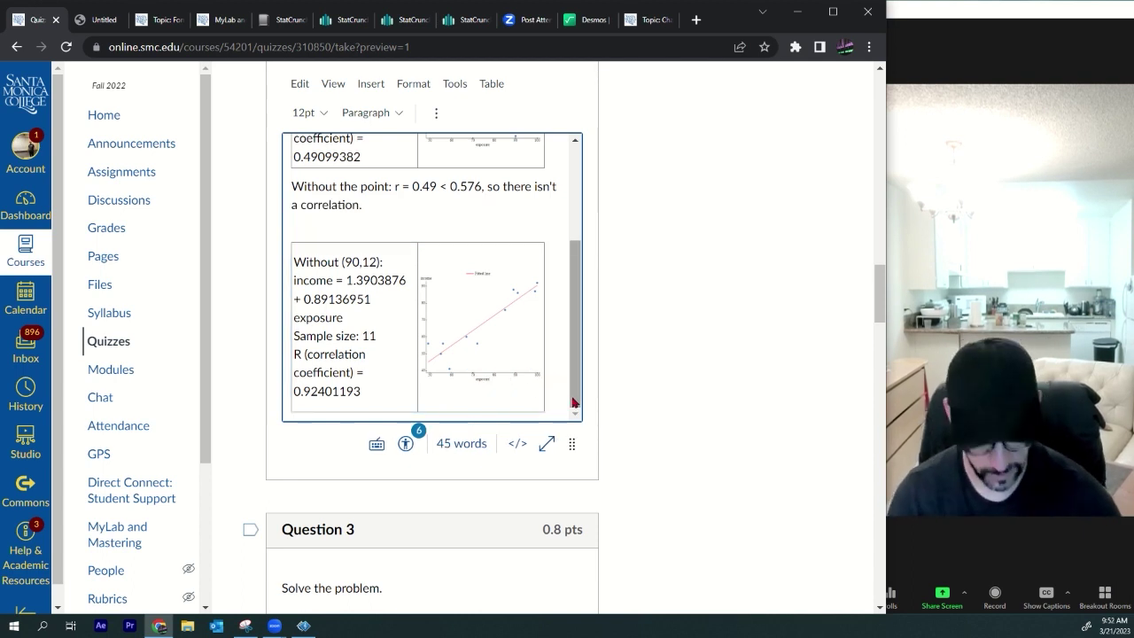
pyautogui.scroll(-1, 573, 403)
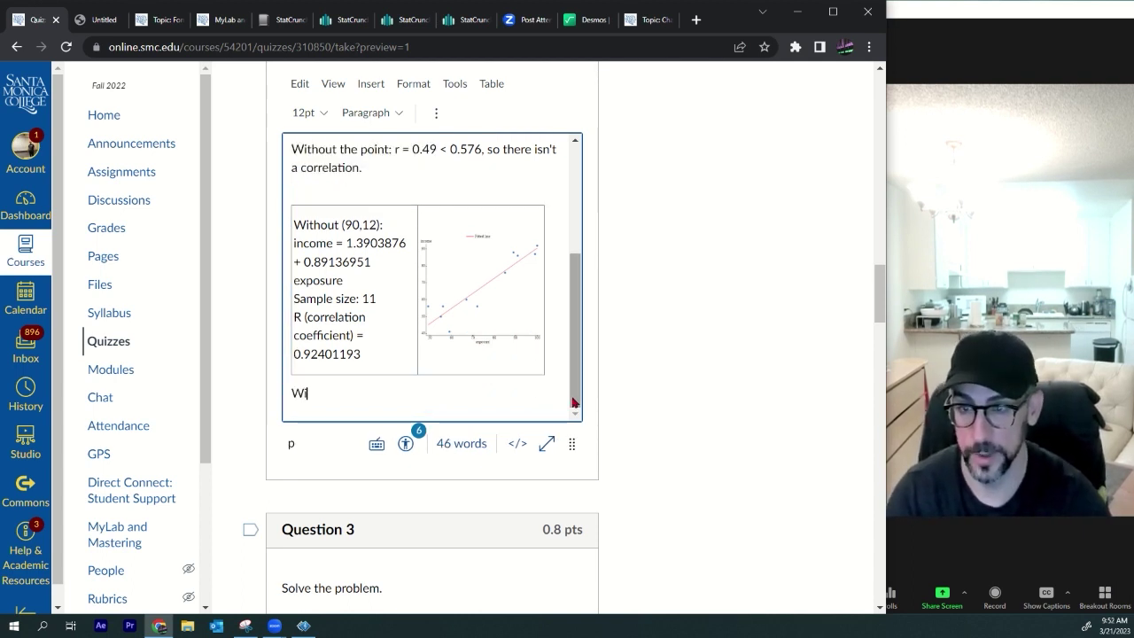
pyautogui.scroll(2, 372, 213)
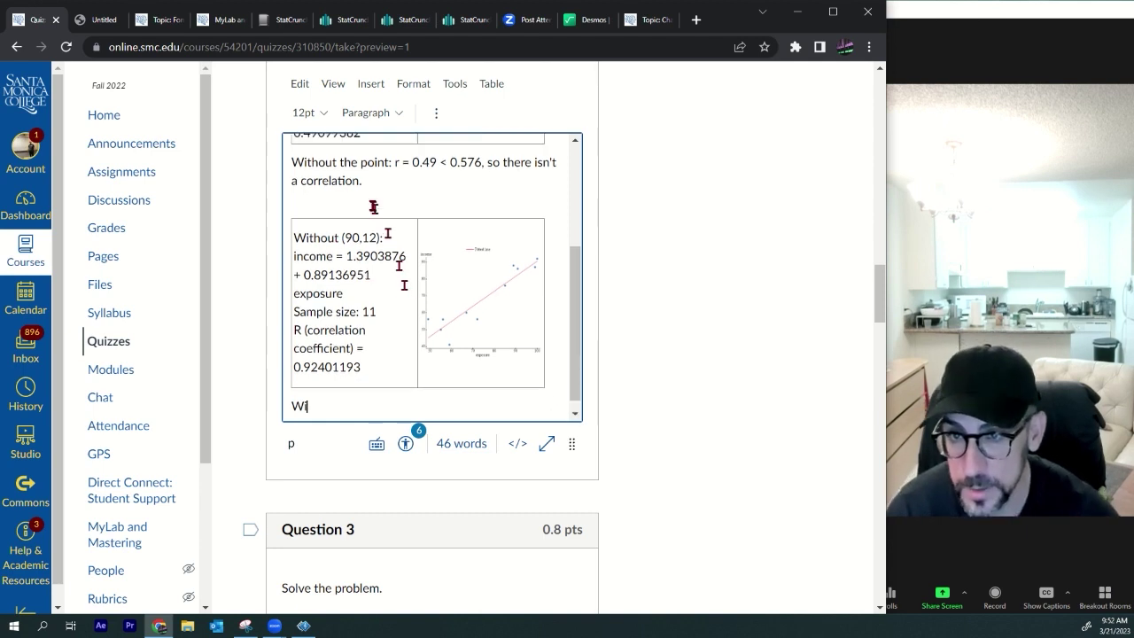
pyautogui.click(339, 302)
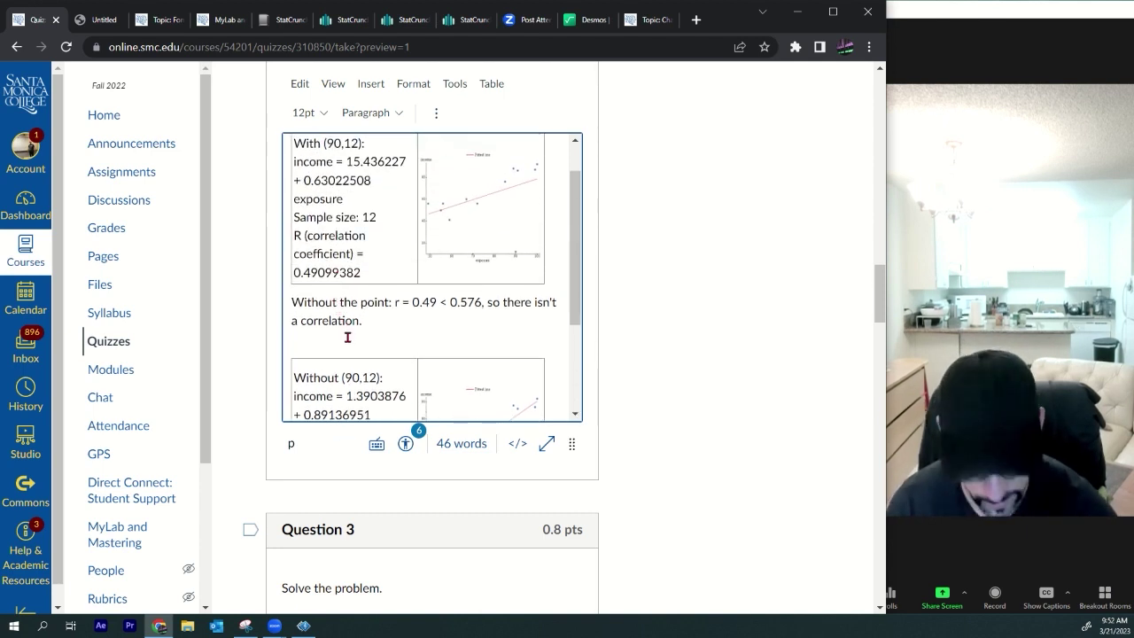
pyautogui.press('BackSpace')
pyautogui.press('BackSpace')
pyautogui.press('BackSpace')
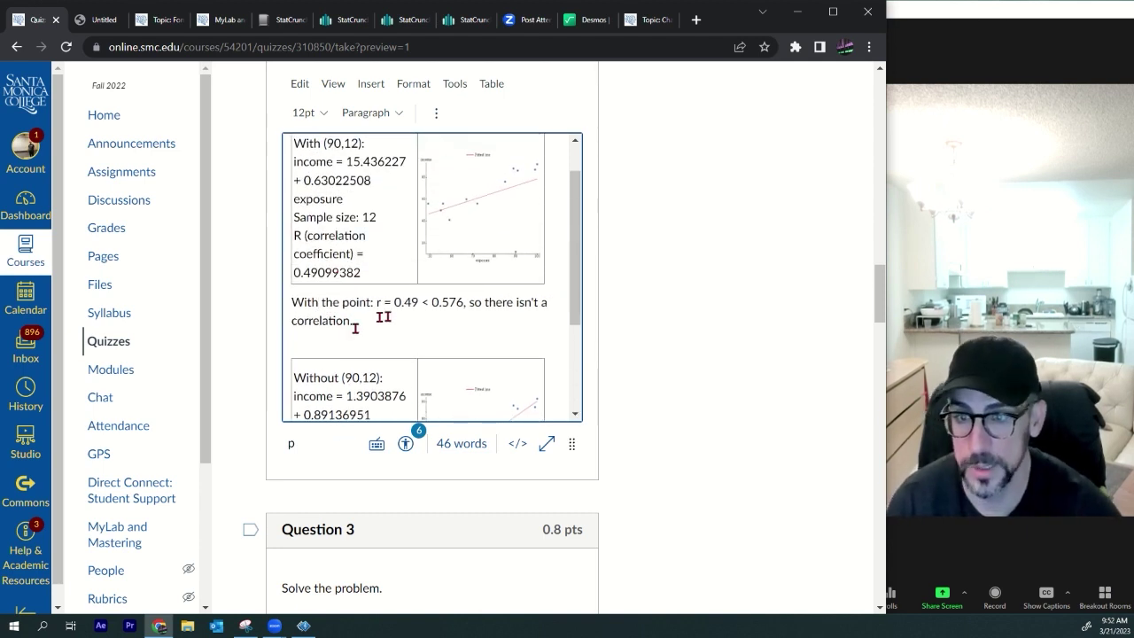
# Step: Complete the line below the second table as "Without the point there IS a linear relation."
pyautogui.moveTo(506, 304); pyautogui.dragTo(577, 403)
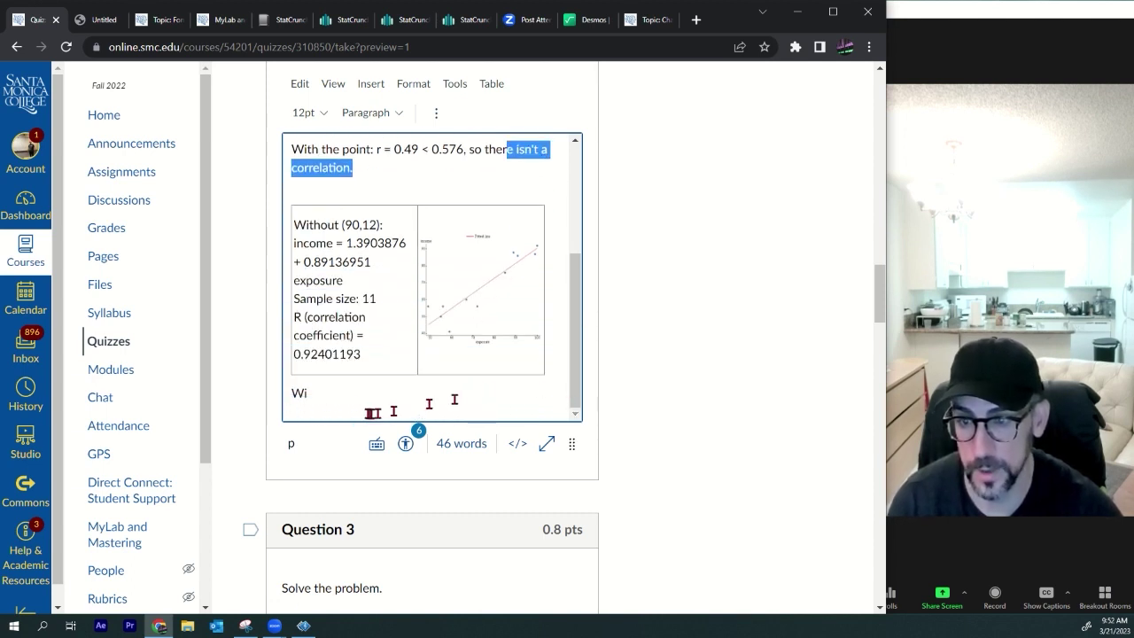
pyautogui.click(343, 396)
pyautogui.write('thout t')
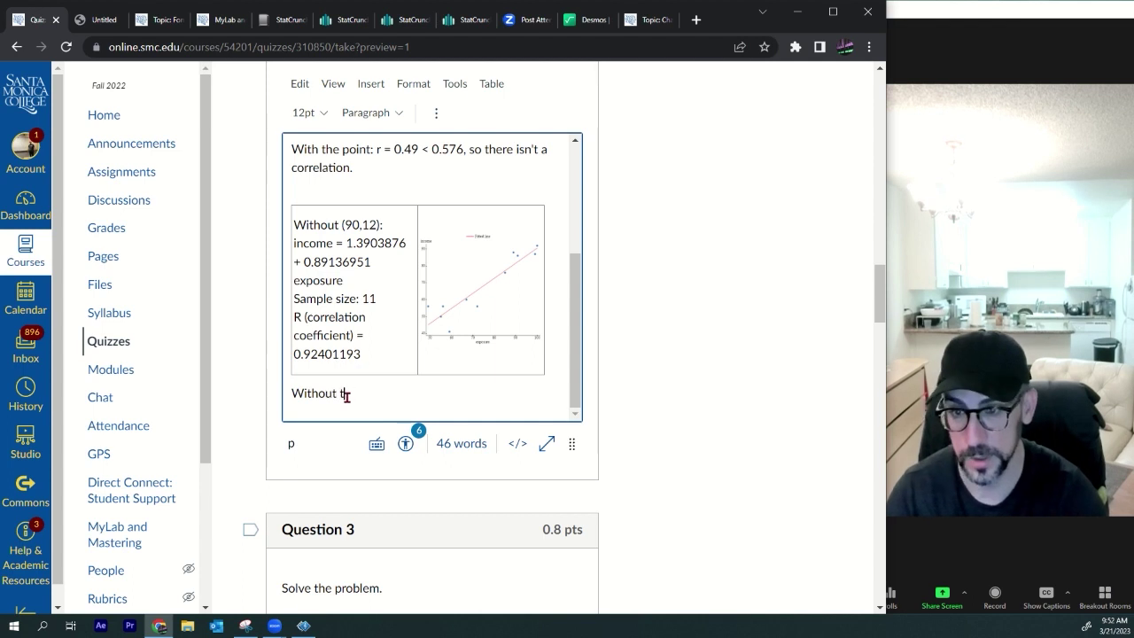
pyautogui.write('he point there IS a linear relation. ')
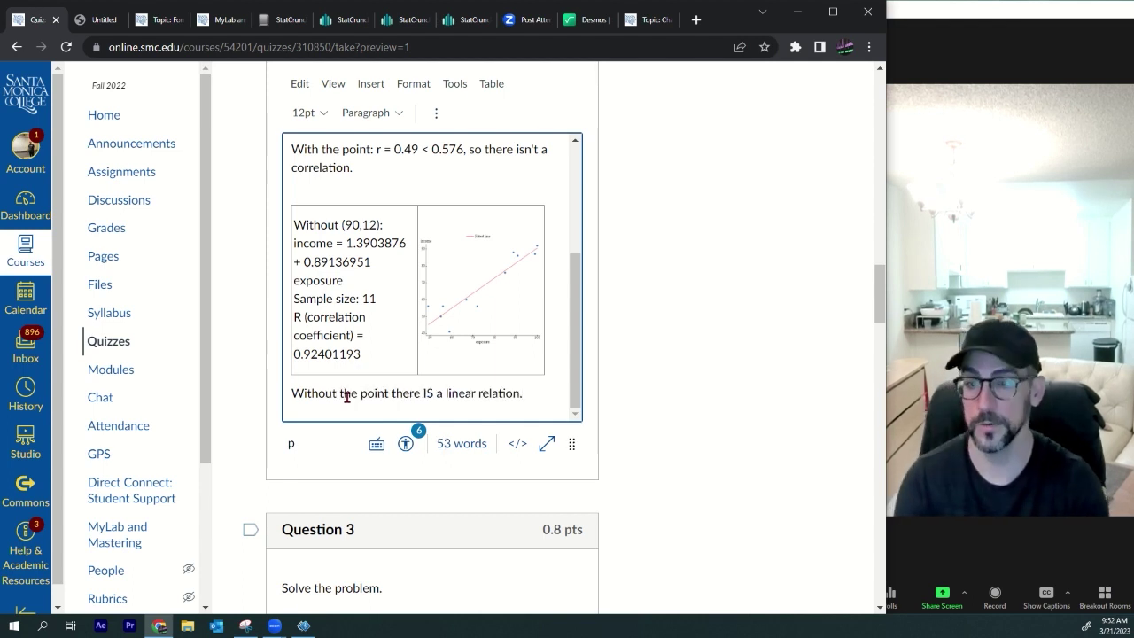
# Step: Add to the answer "Conclusion: (90,12) IS an influential point since with the point, there isn't a correlation, and without the point there IS a correlation."
pyautogui.write('Conclusion: (90,12) IS an in')
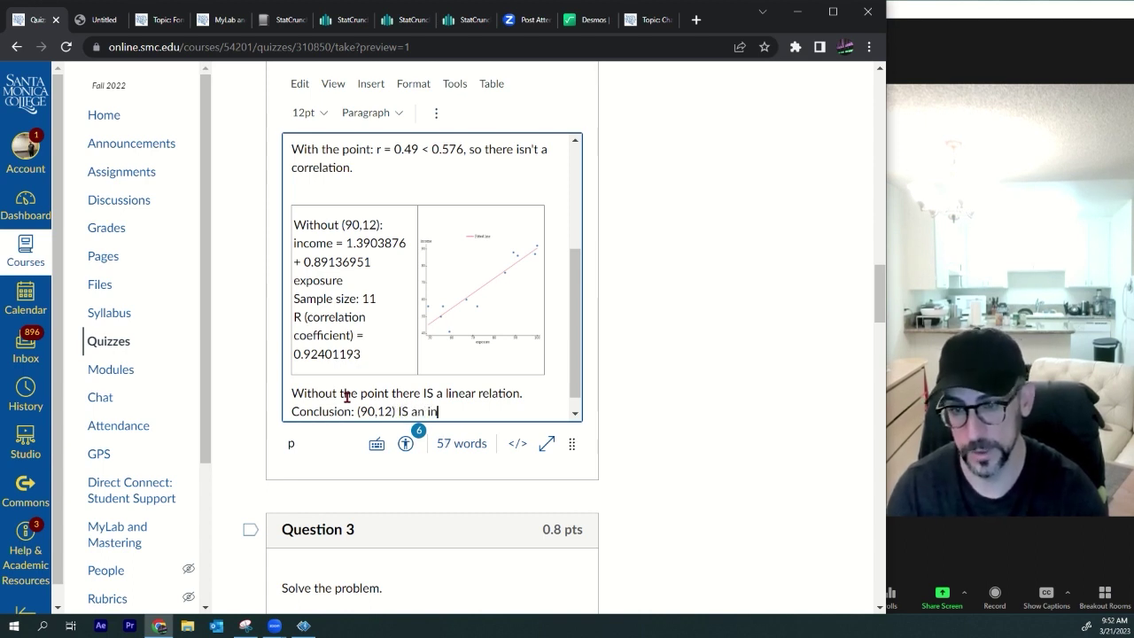
pyautogui.write('fluential point since with the point')
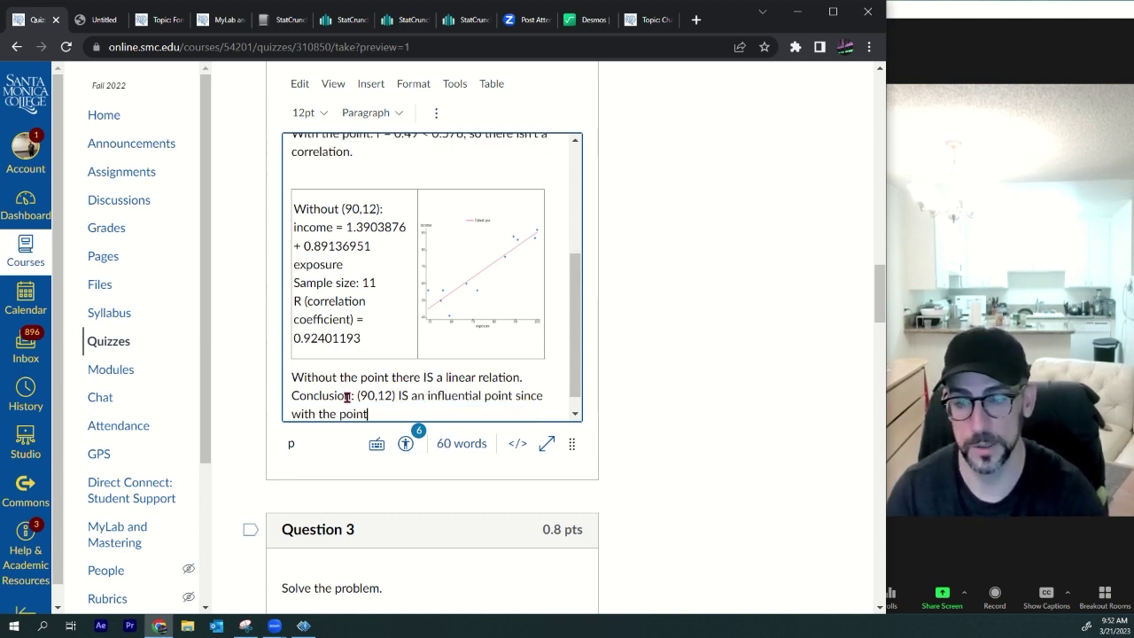
pyautogui.write(", there isn't a correlation, and without the point there IS a correlation.")
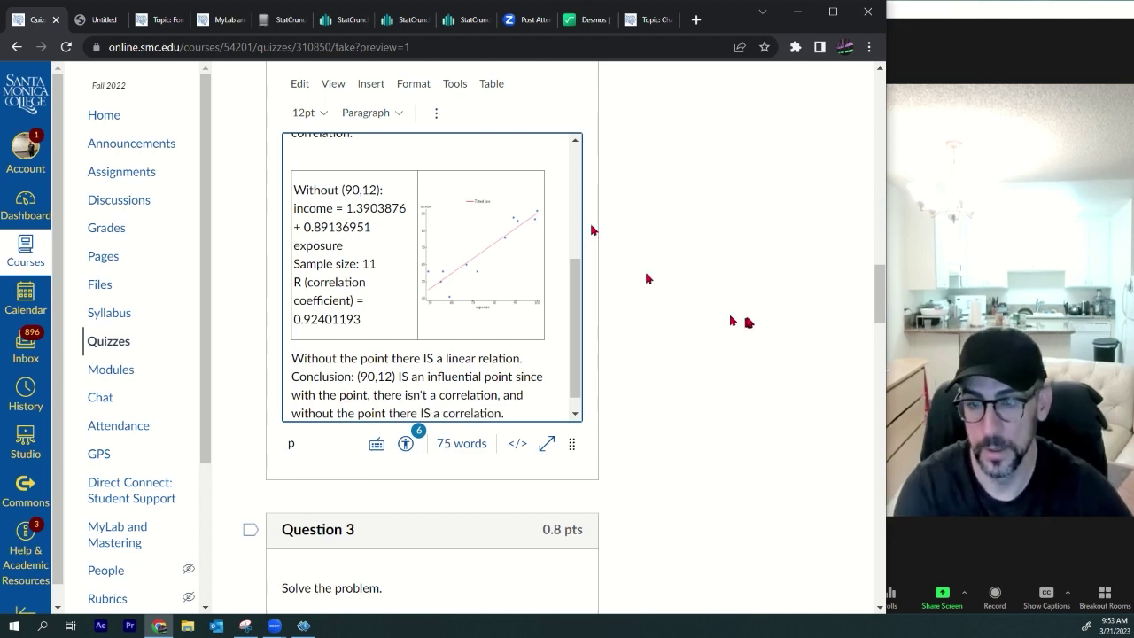
# Step: Read Question 3 on the probability of choosing a Woman or a Non-drinker and examine its drinking habits table
pyautogui.scroll(-3, 653, 324)
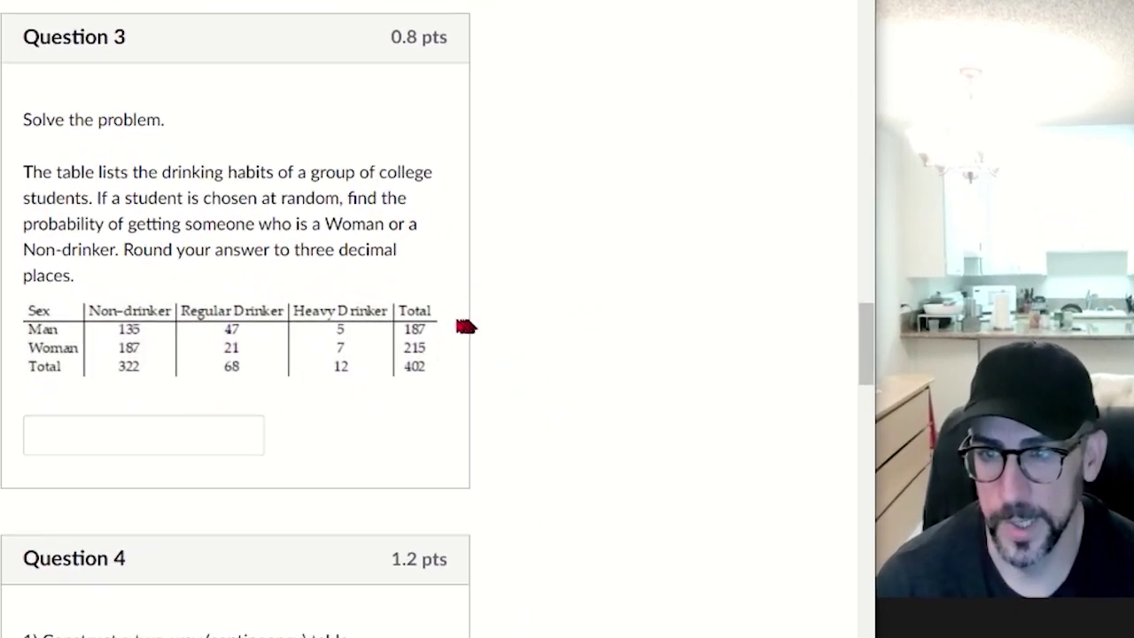
pyautogui.scroll(1, 396, 339)
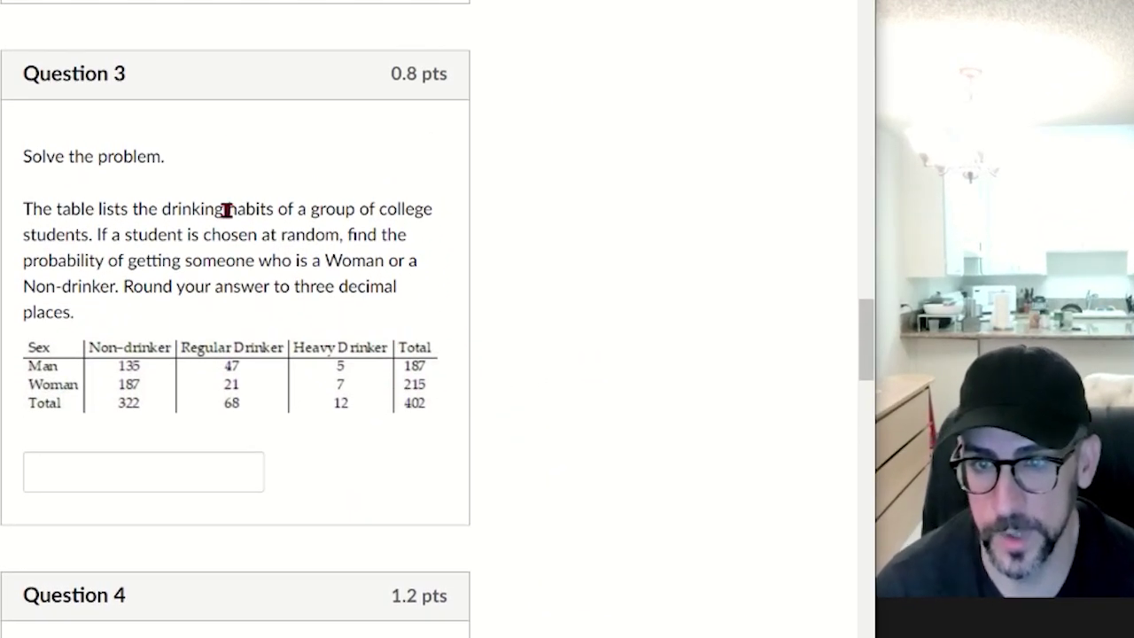
pyautogui.moveTo(226, 209); pyautogui.dragTo(387, 309)
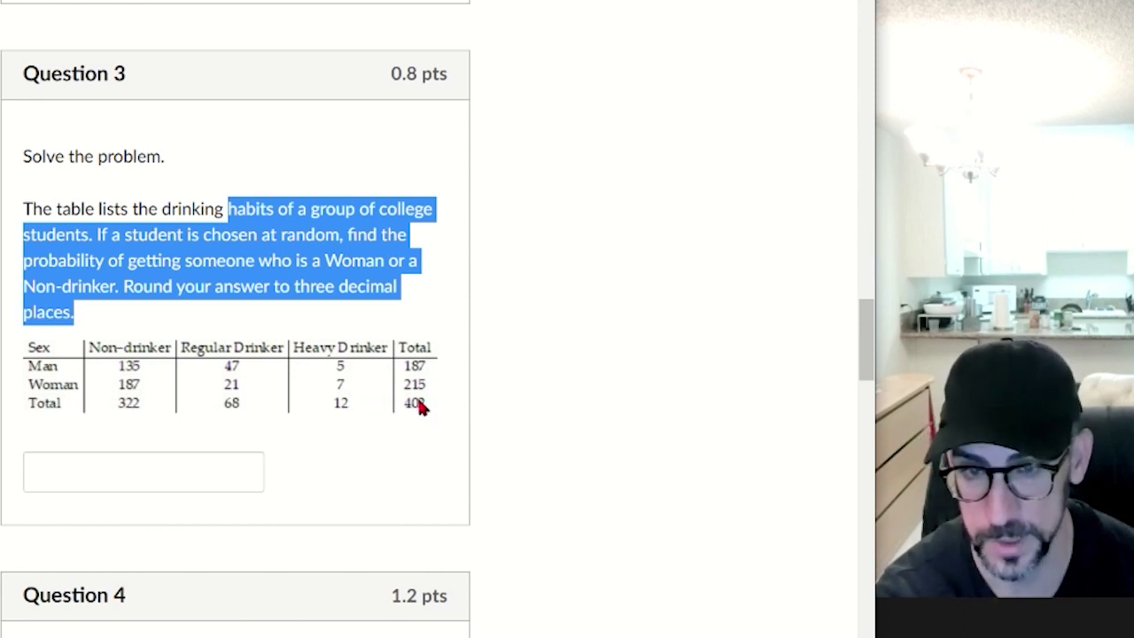
pyautogui.moveTo(423, 402)
pyautogui.mouseDown()
pyautogui.moveTo(425, 417)
pyautogui.moveTo(427, 400)
pyautogui.mouseUp()
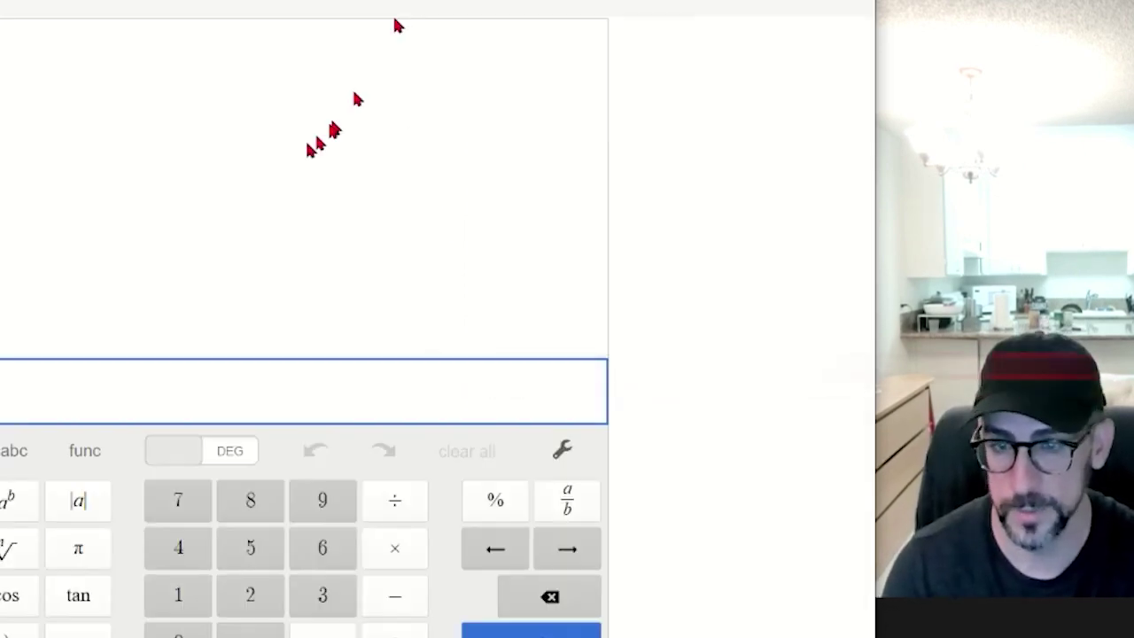
# Step: Calculate (215 + 135)/402 in the Desmos calculator, taking the grand total from the Question 3 table
pyautogui.write('215 ')
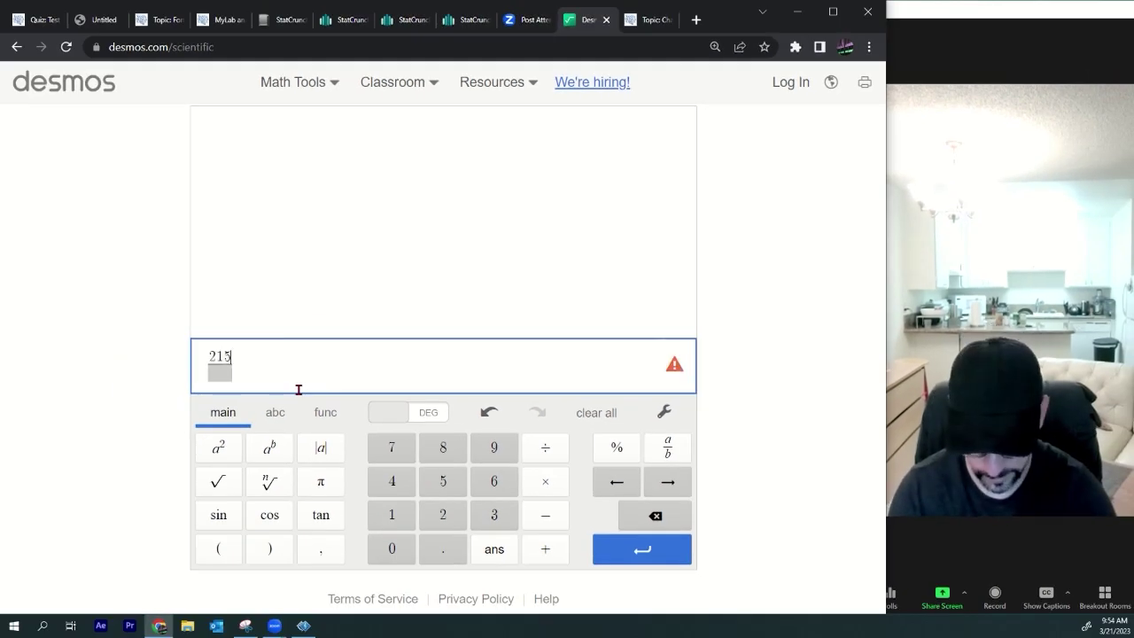
pyautogui.write('+ 185')
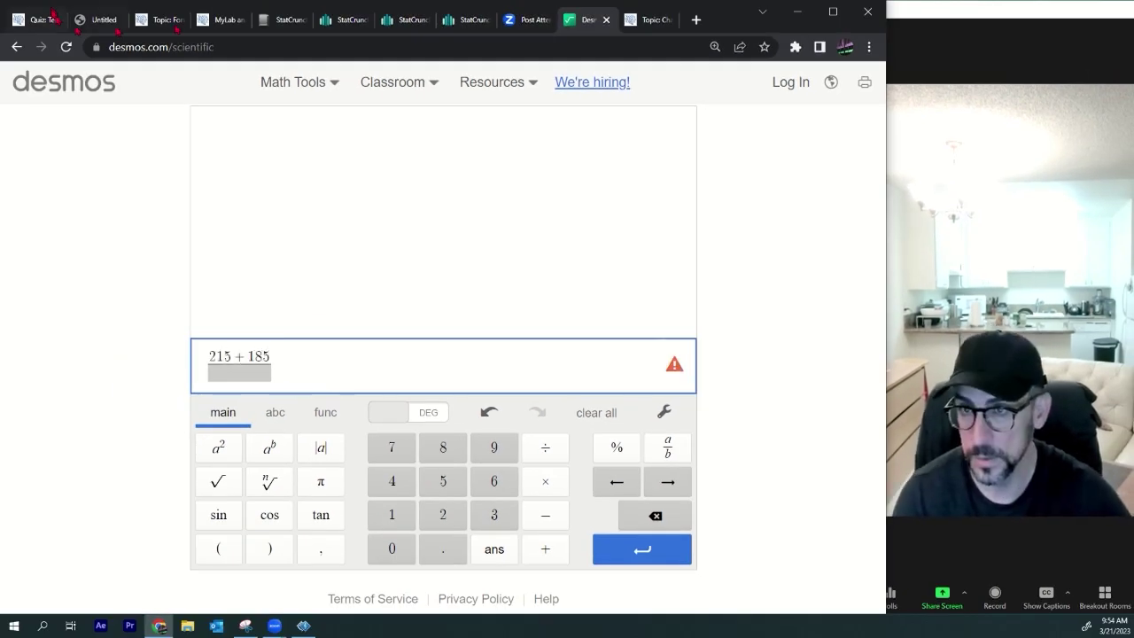
pyautogui.click(50, 17)
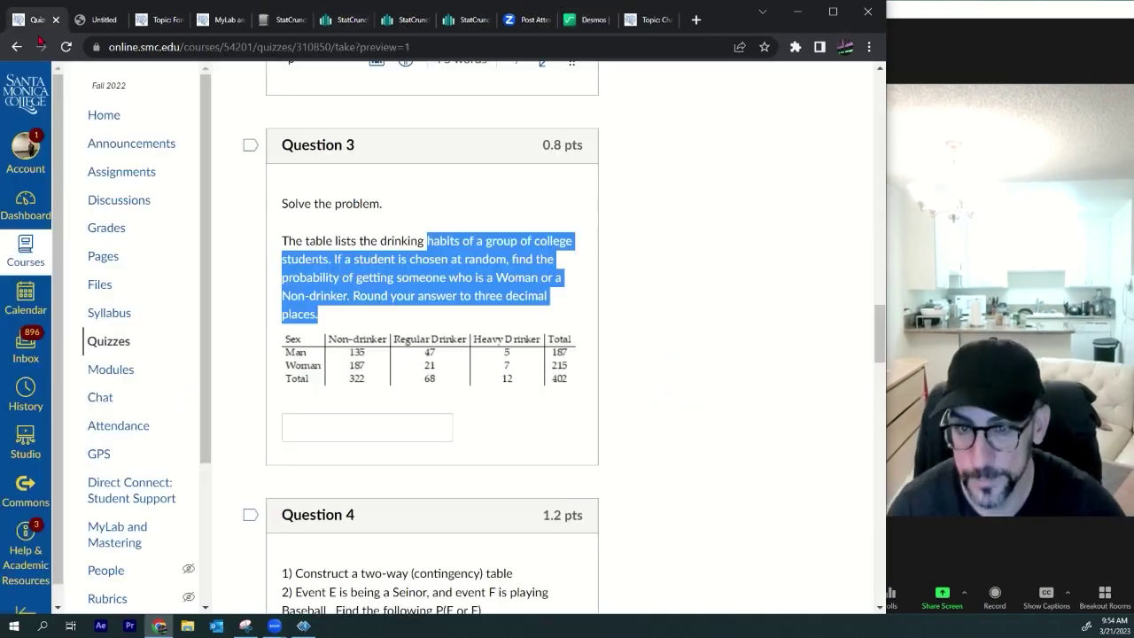
pyautogui.click(581, 19)
pyautogui.click(253, 370)
pyautogui.write('402')
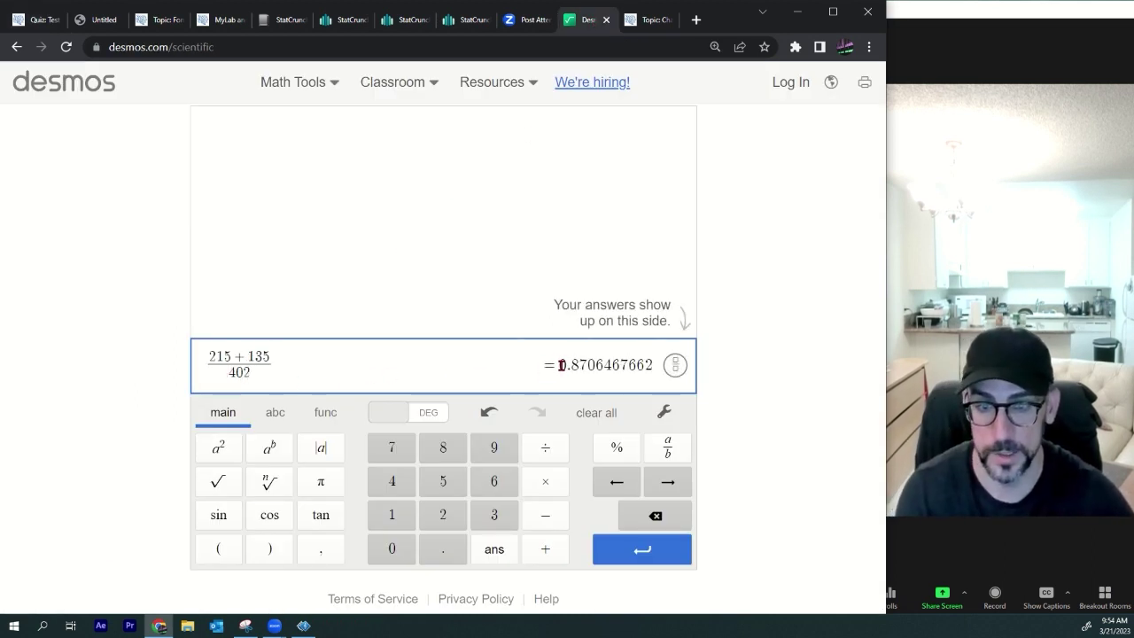
# Step: Switch back to the quiz and enter 0.871 as the answer to Question 3
pyautogui.moveTo(560, 365); pyautogui.dragTo(597, 365)
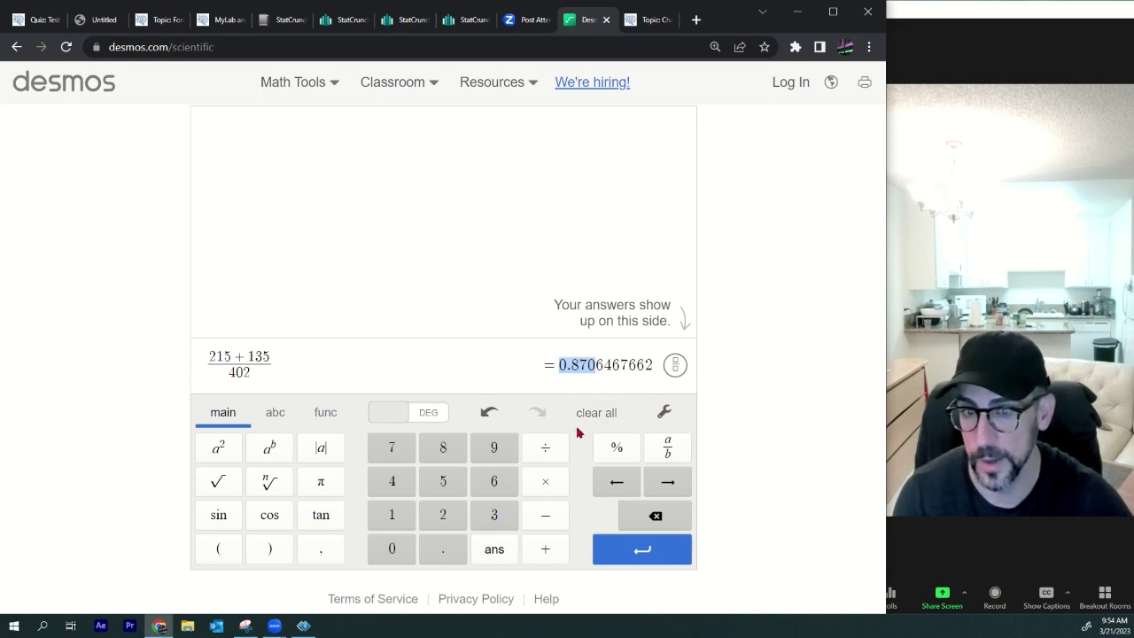
pyautogui.click(40, 20)
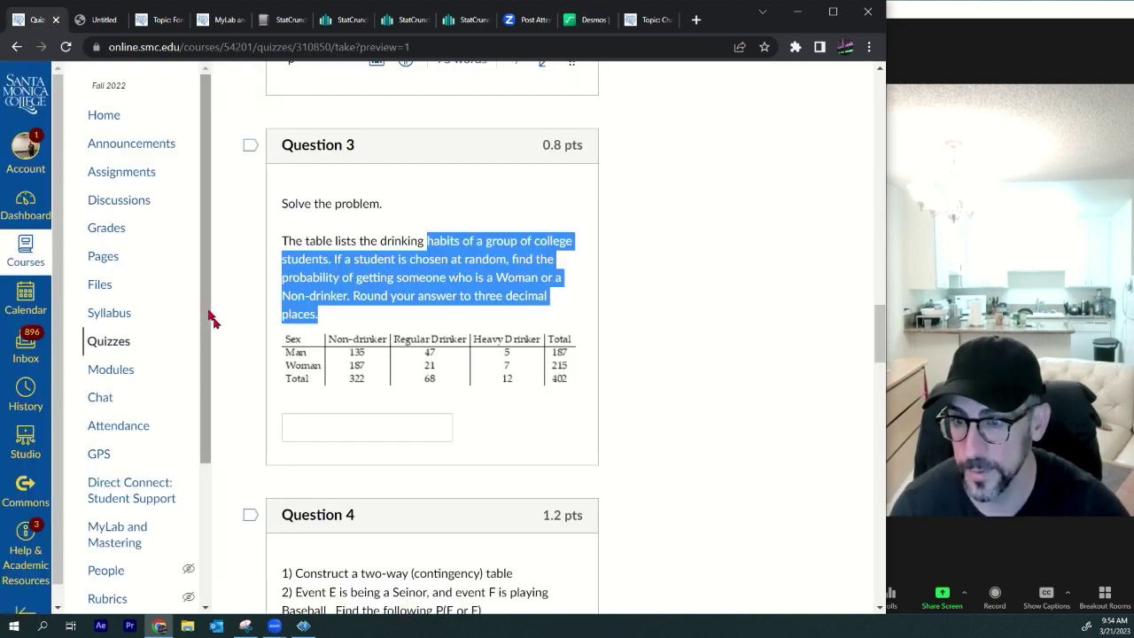
pyautogui.click(326, 430)
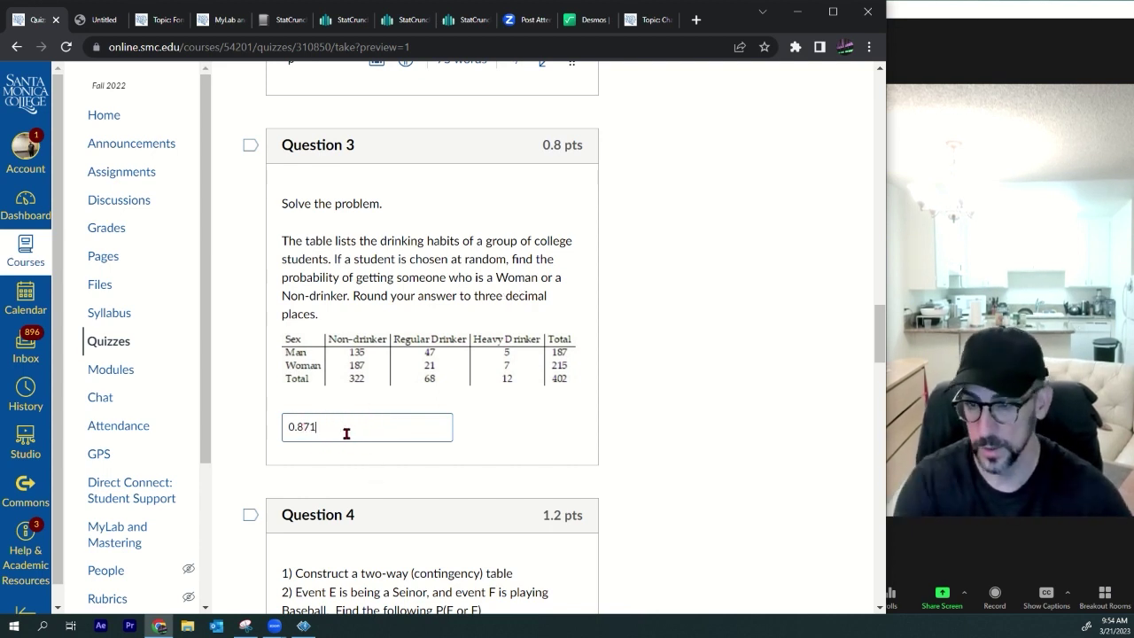
# Step: Read the Question 4 instructions and copy its whole Year and Sport data list, including the header line
pyautogui.scroll(-5, 435, 452)
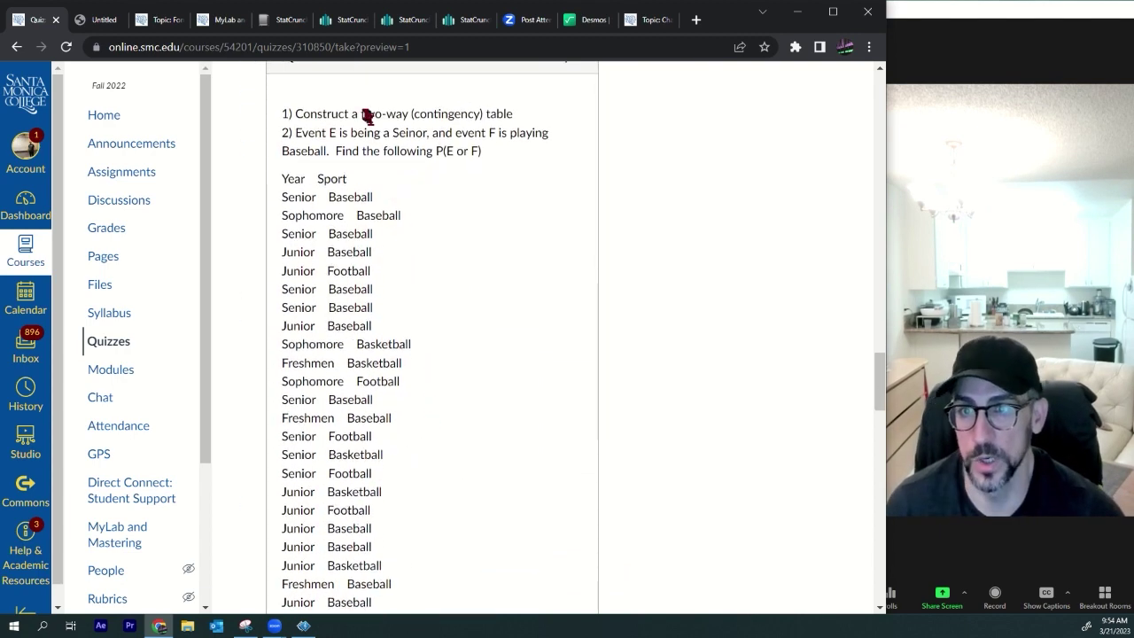
pyautogui.moveTo(362, 113); pyautogui.dragTo(515, 112)
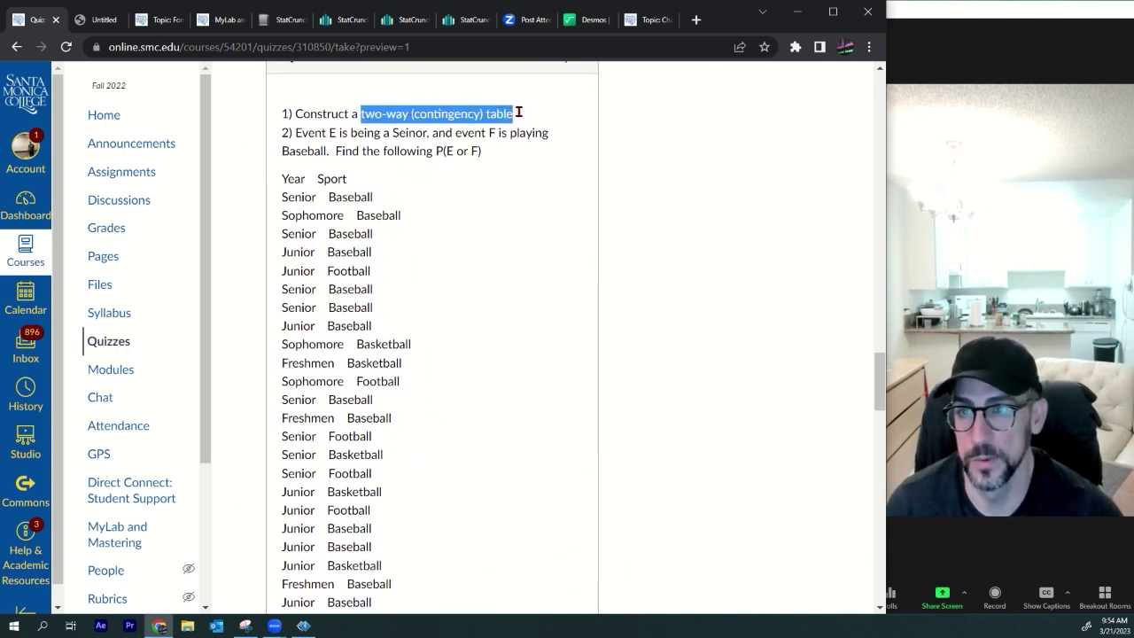
pyautogui.moveTo(295, 133); pyautogui.dragTo(501, 153)
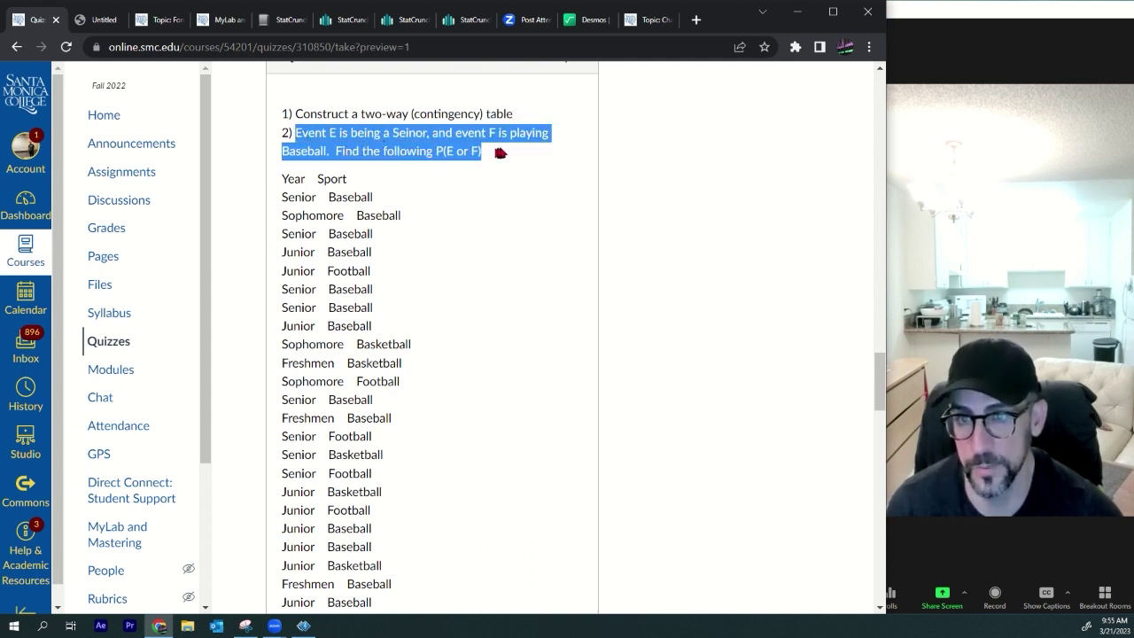
pyautogui.moveTo(283, 179); pyautogui.dragTo(374, 389)
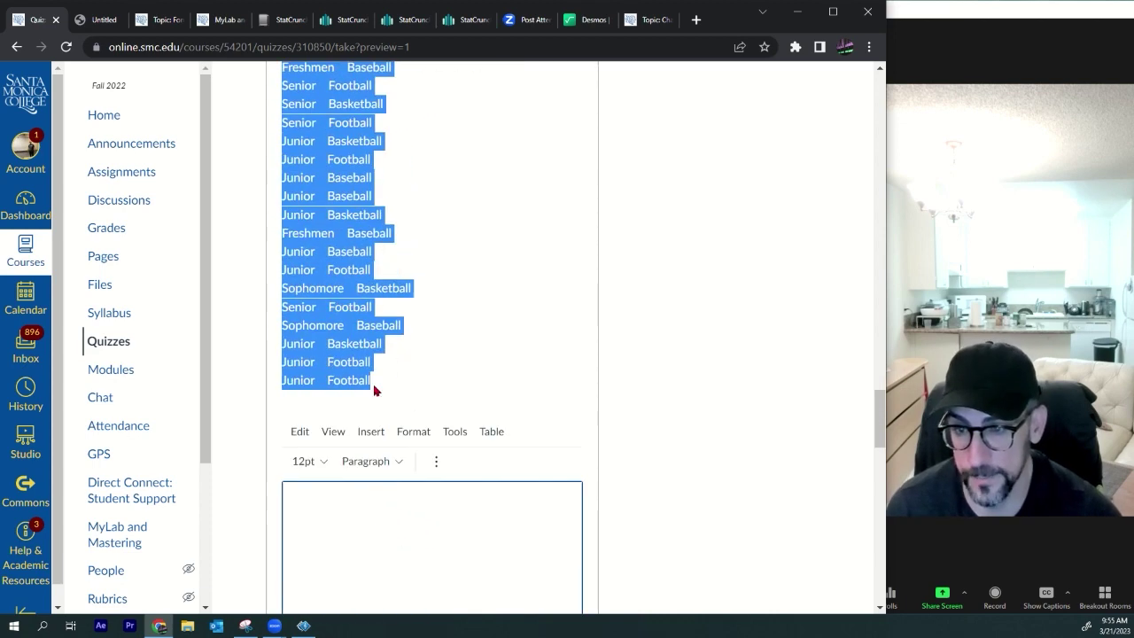
pyautogui.rightClick(315, 181)
pyautogui.click(341, 186)
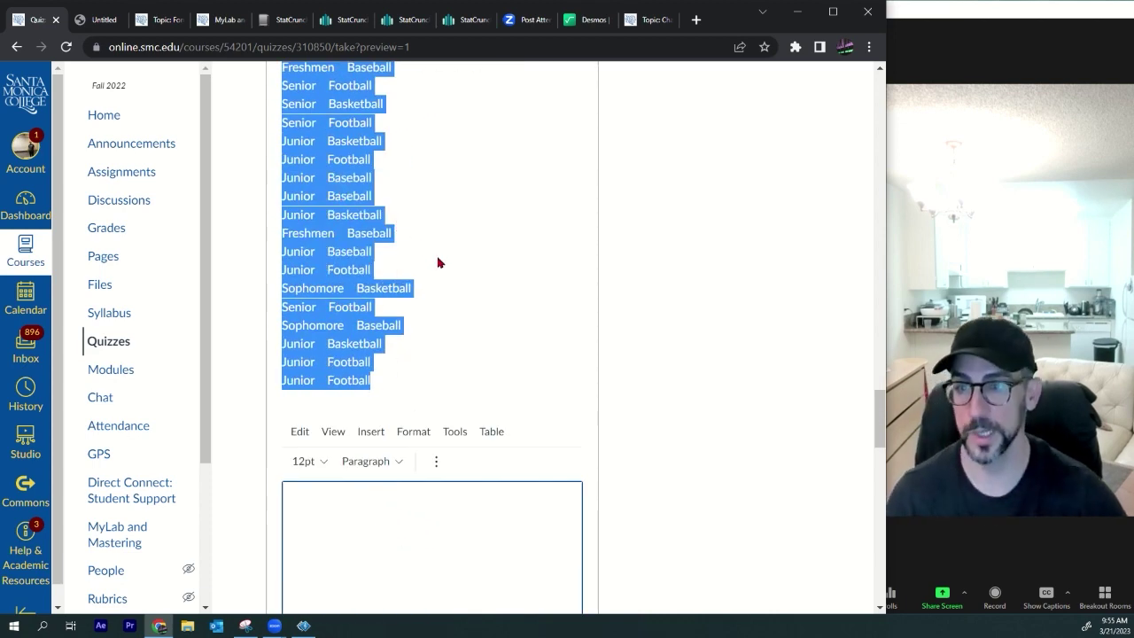
pyautogui.scroll(3, 434, 257)
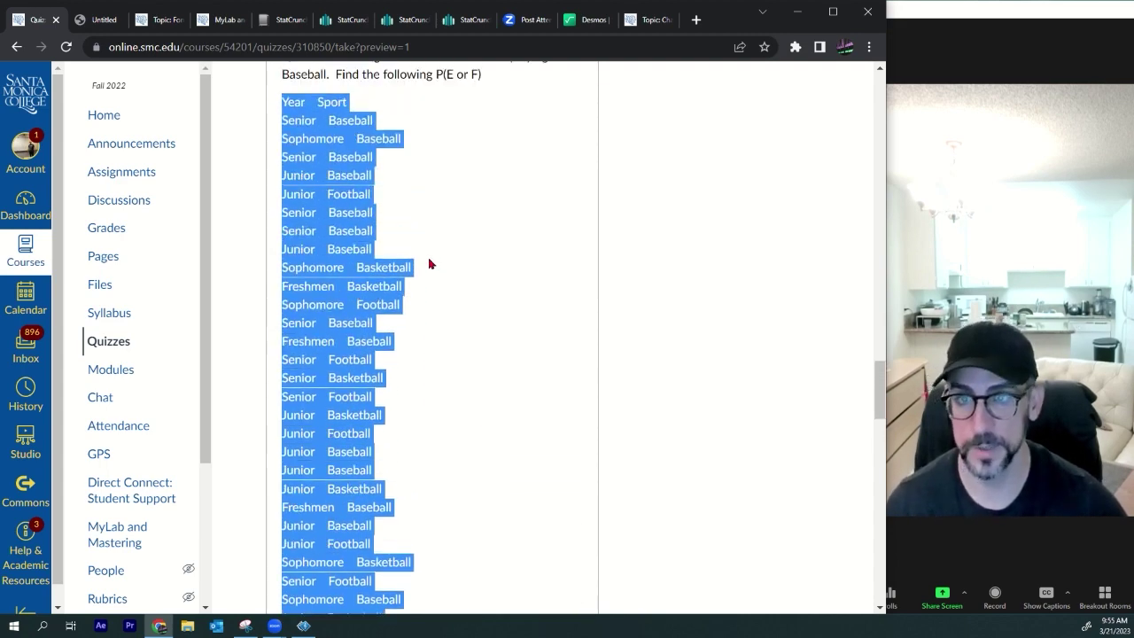
pyautogui.scroll(2, 430, 261)
# Step: Switch to StatCrunch, close the enlarged scatterplot copy and open a new blank data table
pyautogui.click(465, 19)
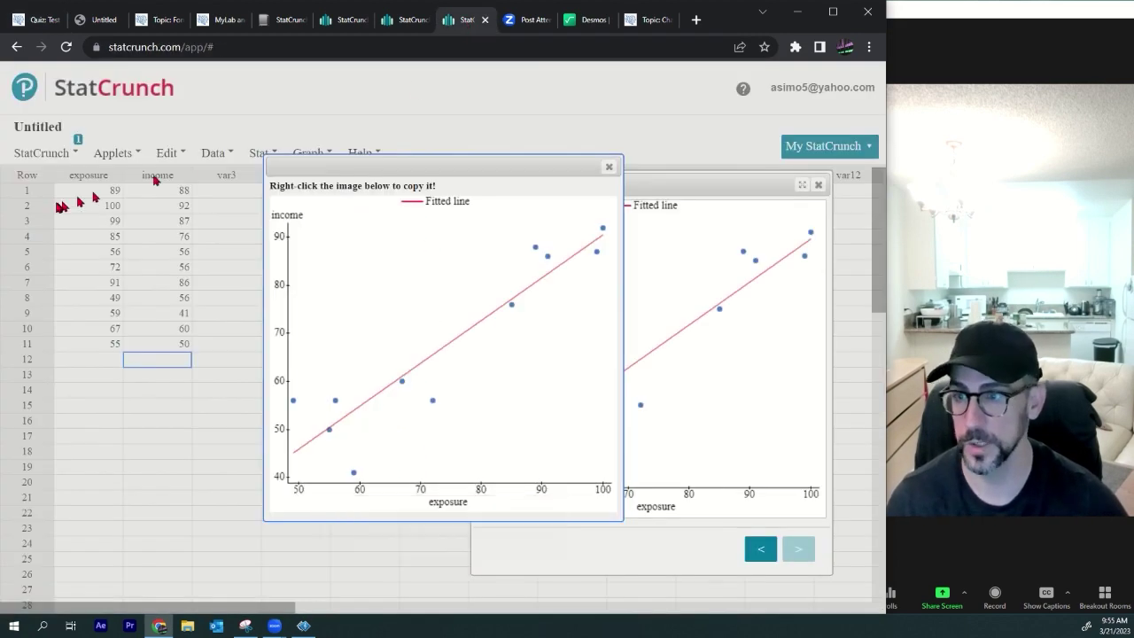
pyautogui.click(608, 167)
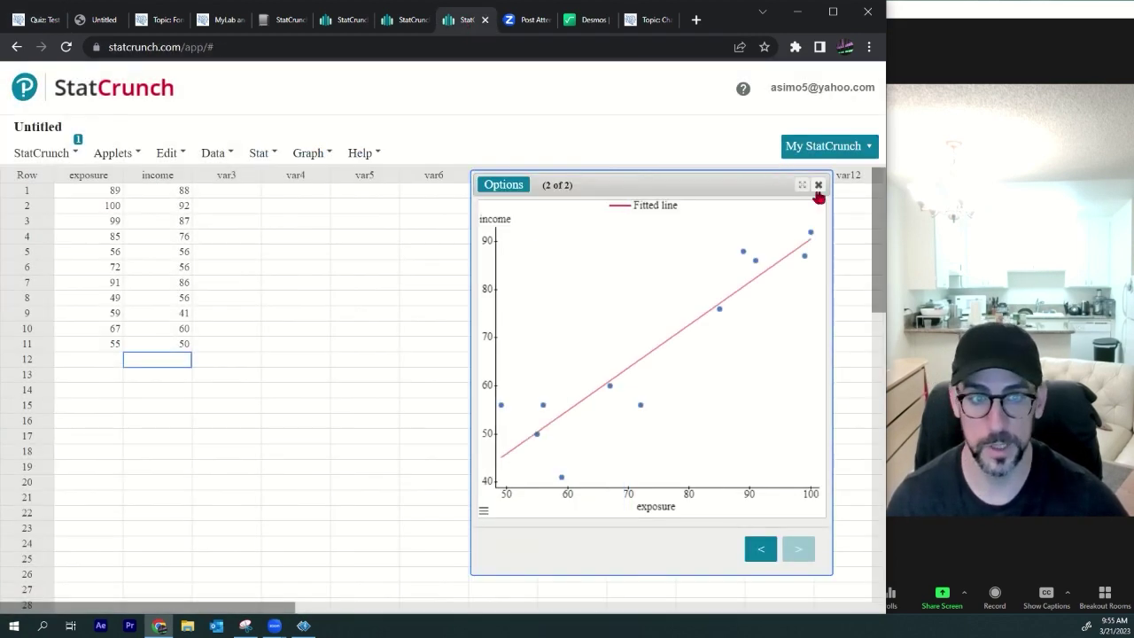
pyautogui.click(55, 152)
pyautogui.click(83, 290)
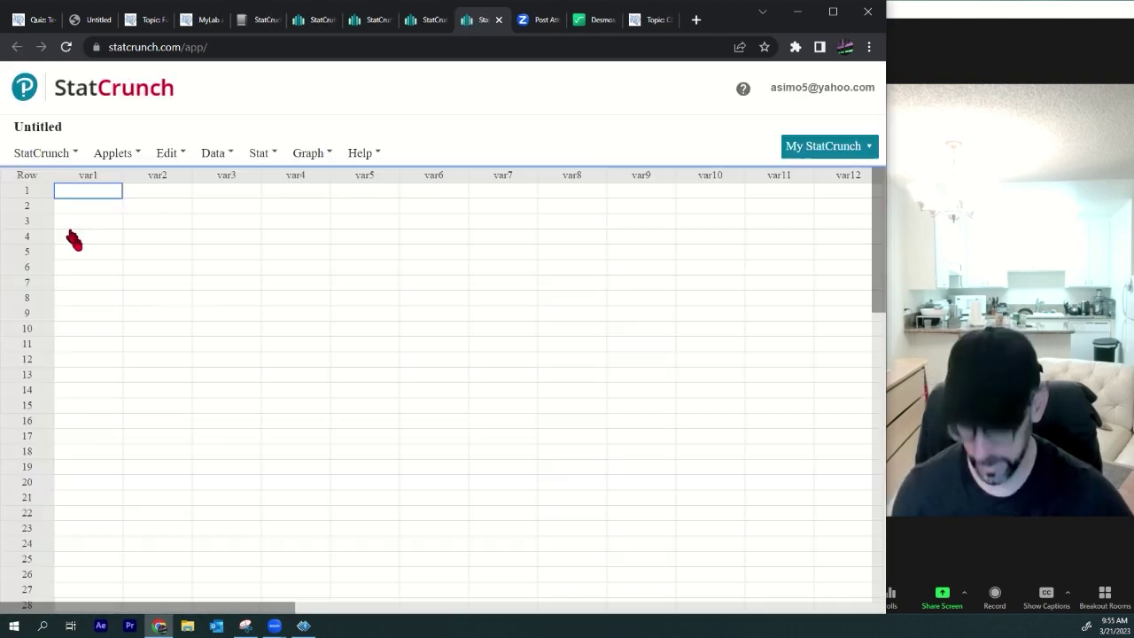
# Step: Try pasting the copied data from row 1 and setting up a contingency table with var1 as row and var2 as column variable
pyautogui.hotkey('ctrl', 'v')
pyautogui.click(617, 473)
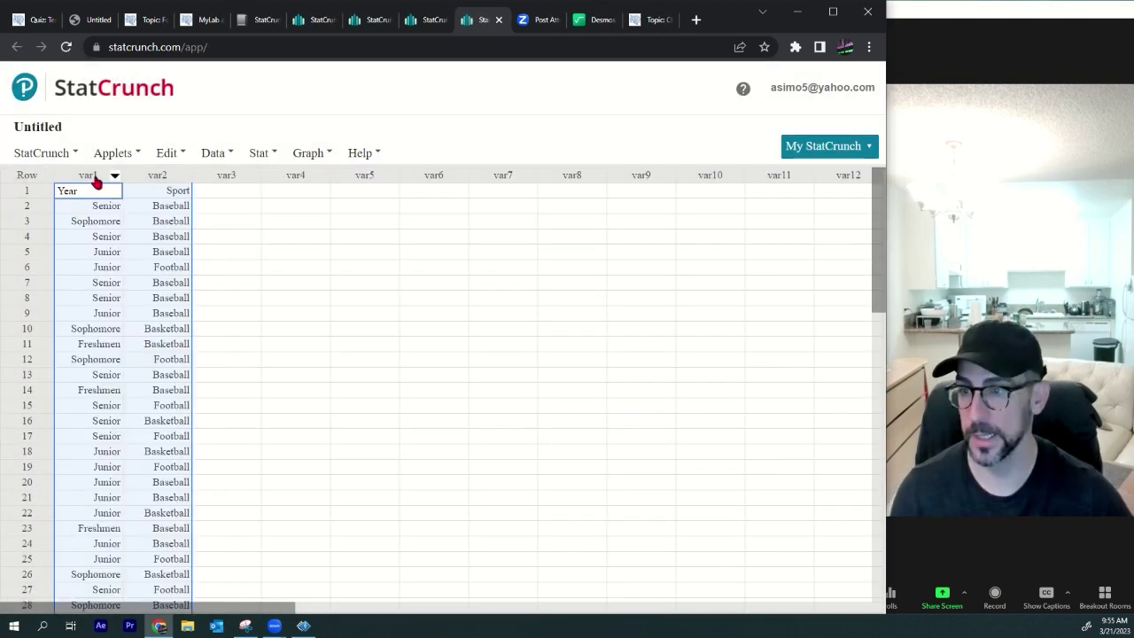
pyautogui.click(265, 154)
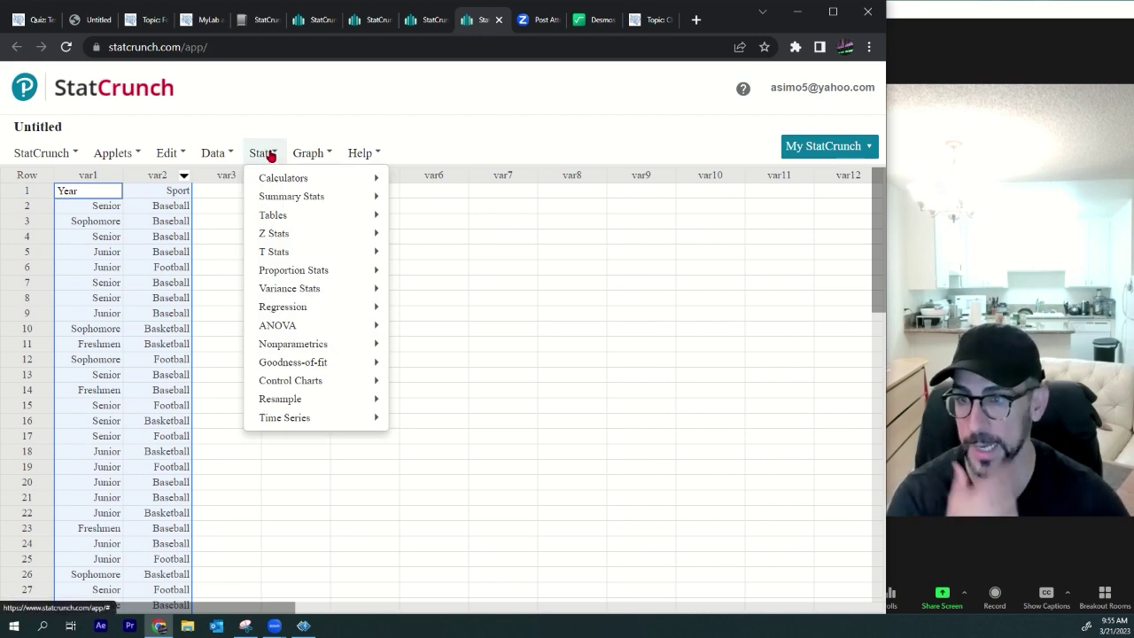
pyautogui.moveTo(286, 218)
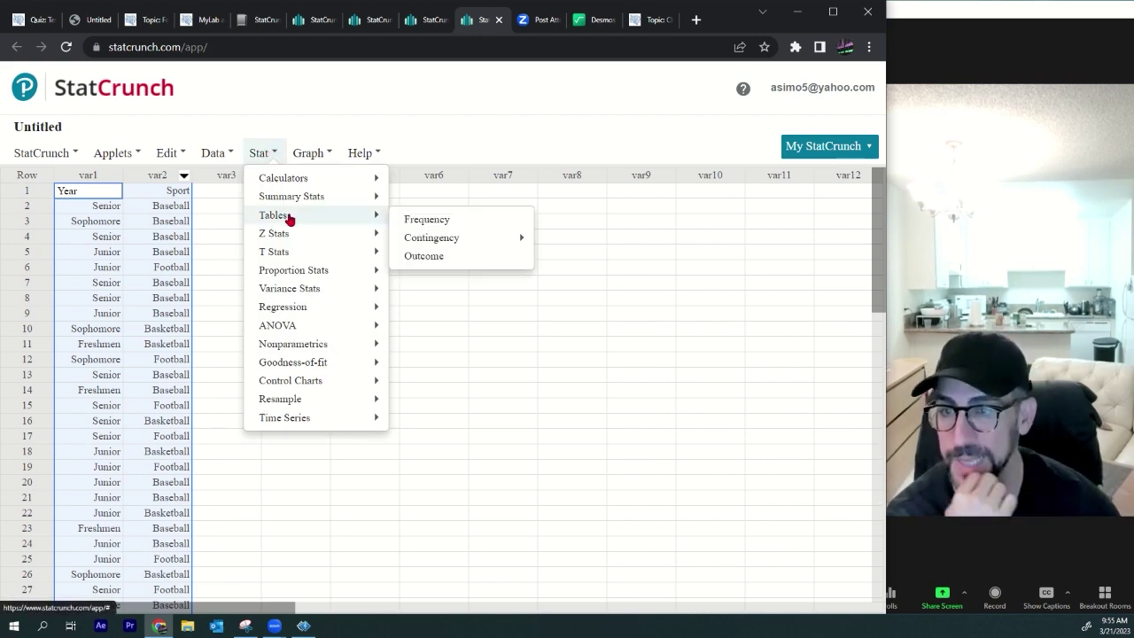
pyautogui.moveTo(430, 238)
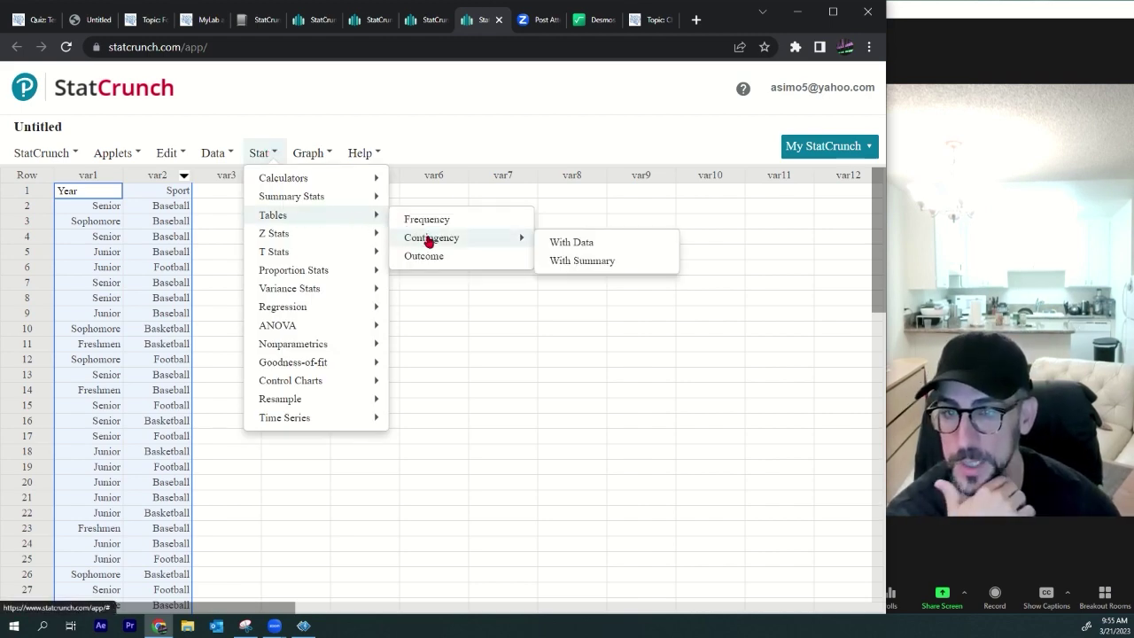
pyautogui.click(574, 245)
pyautogui.click(284, 129)
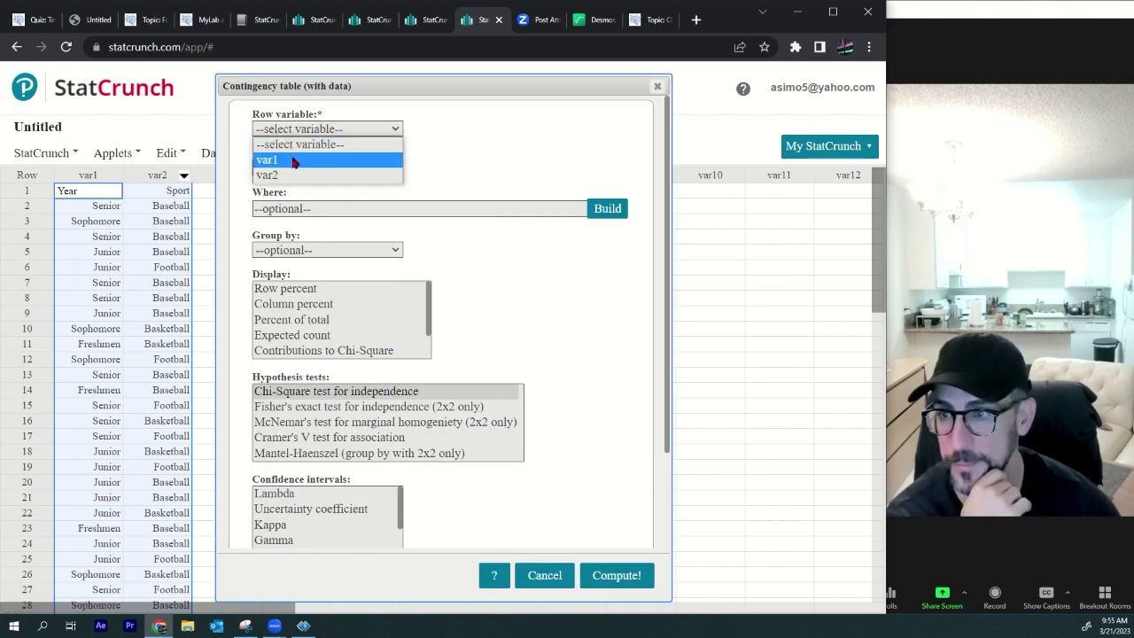
pyautogui.click(297, 159)
pyautogui.click(299, 168)
pyautogui.click(281, 216)
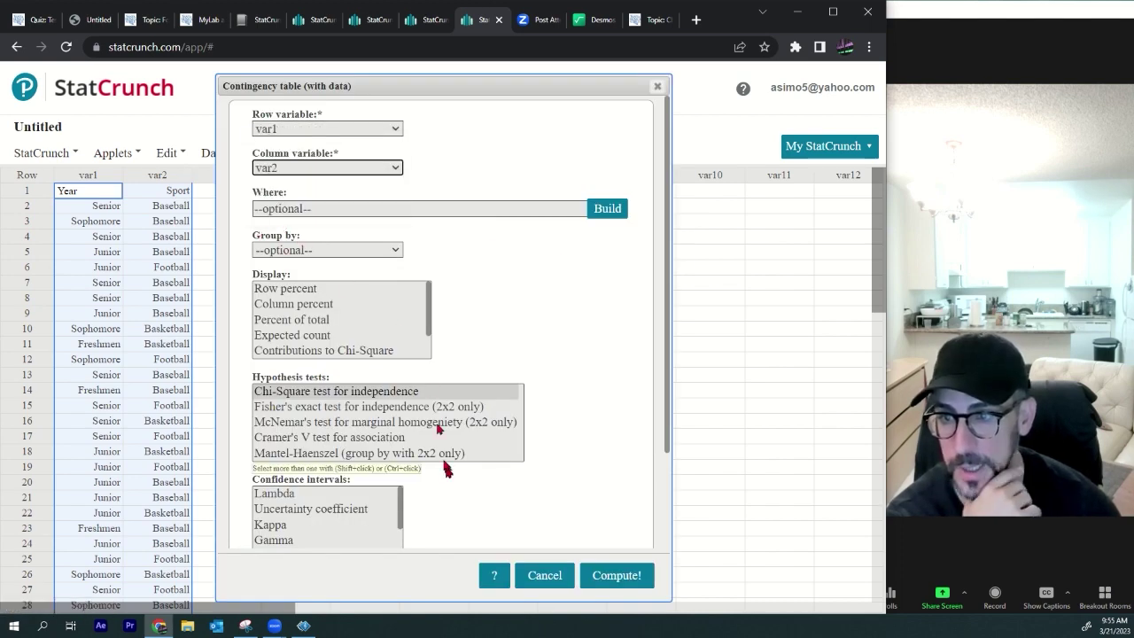
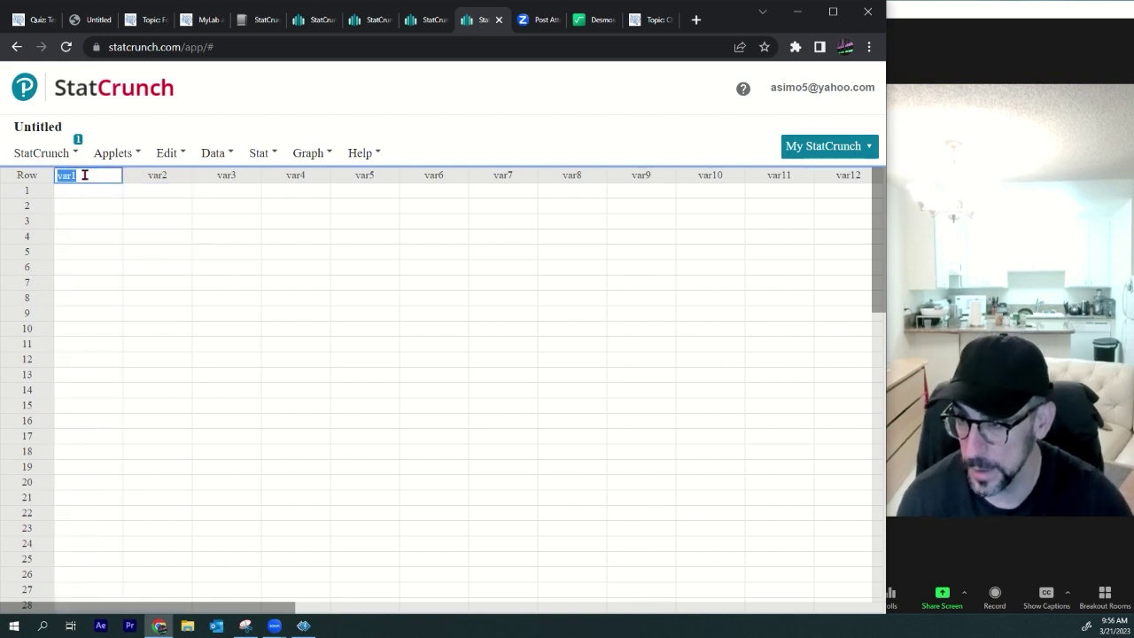
# Step: Paste the copied data starting at the first column's name with the whitespace delimiter, so Year and Sport become column headers
pyautogui.hotkey('ctrl', 'v')
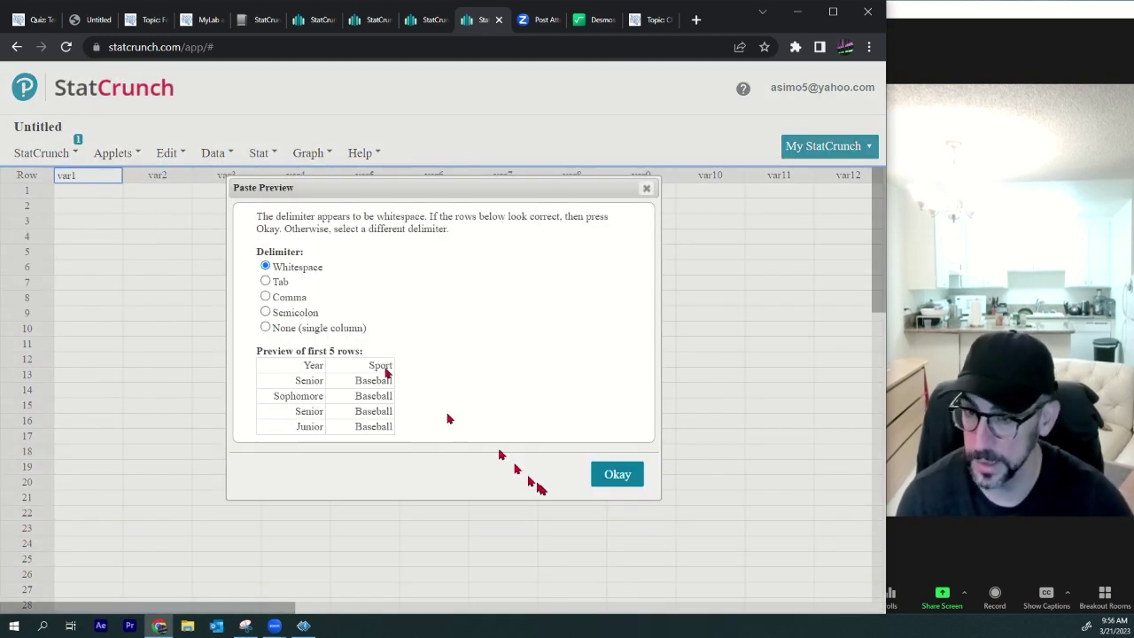
pyautogui.click(615, 476)
pyautogui.doubleClick(151, 176)
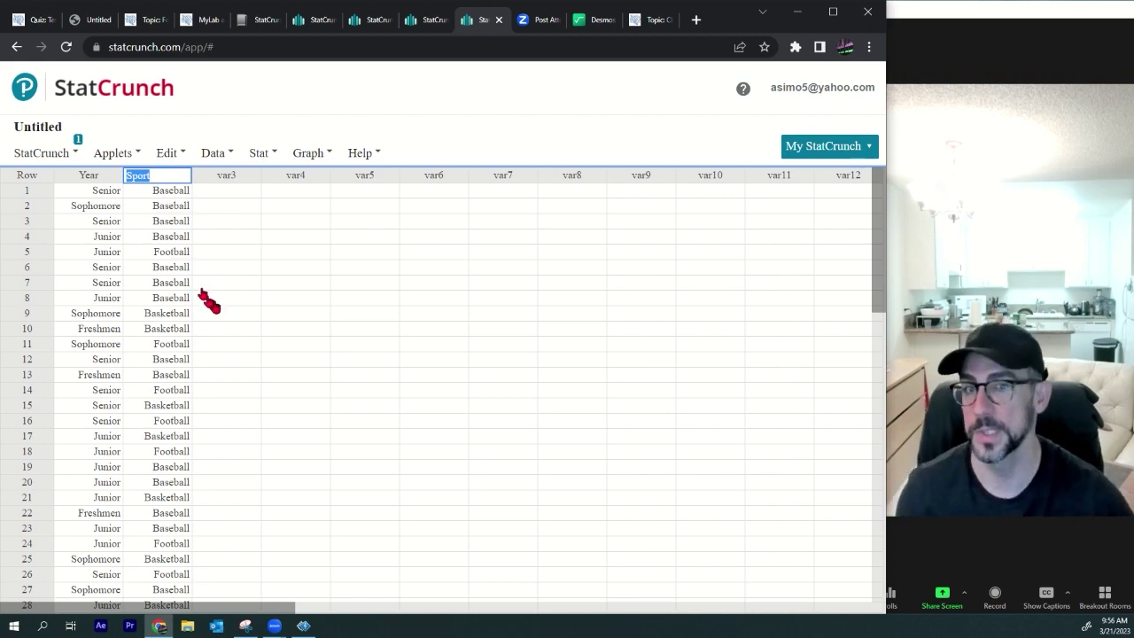
# Step: Compute a contingency table from the data with Year as row variable and Sport as column variable, and view its results and heatmap
pyautogui.click(258, 152)
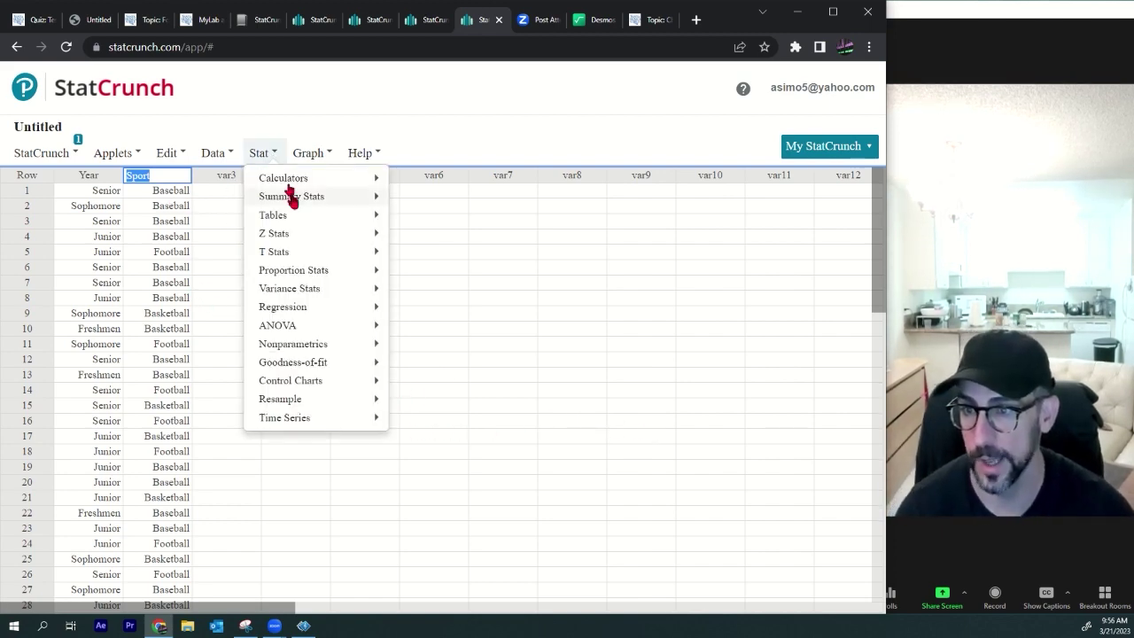
pyautogui.moveTo(292, 195)
pyautogui.moveTo(314, 217)
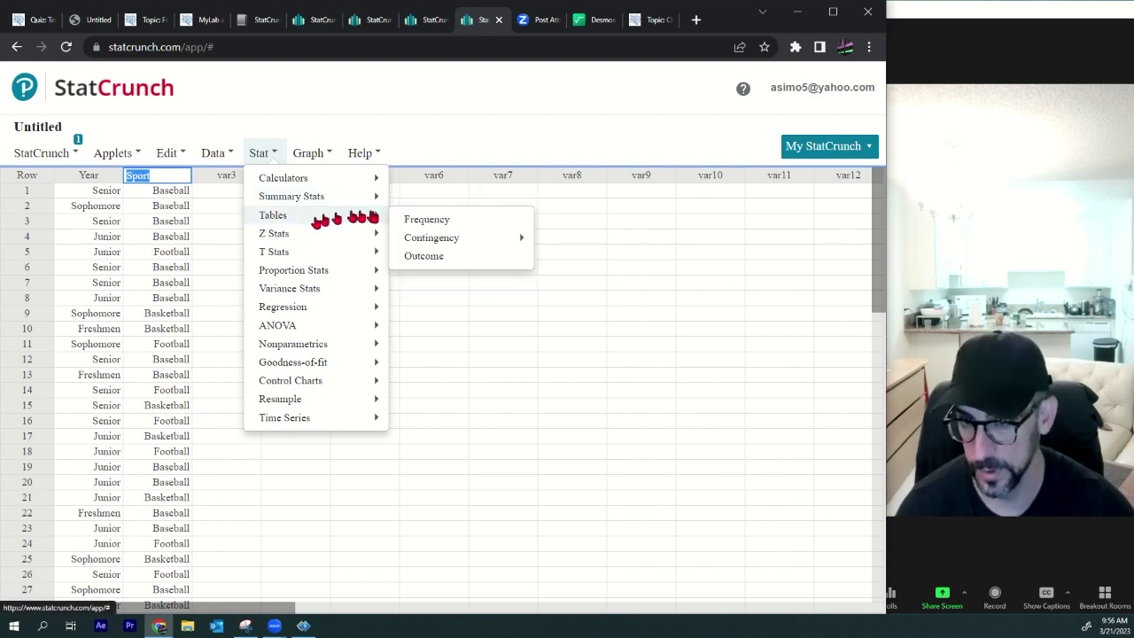
pyautogui.moveTo(478, 241)
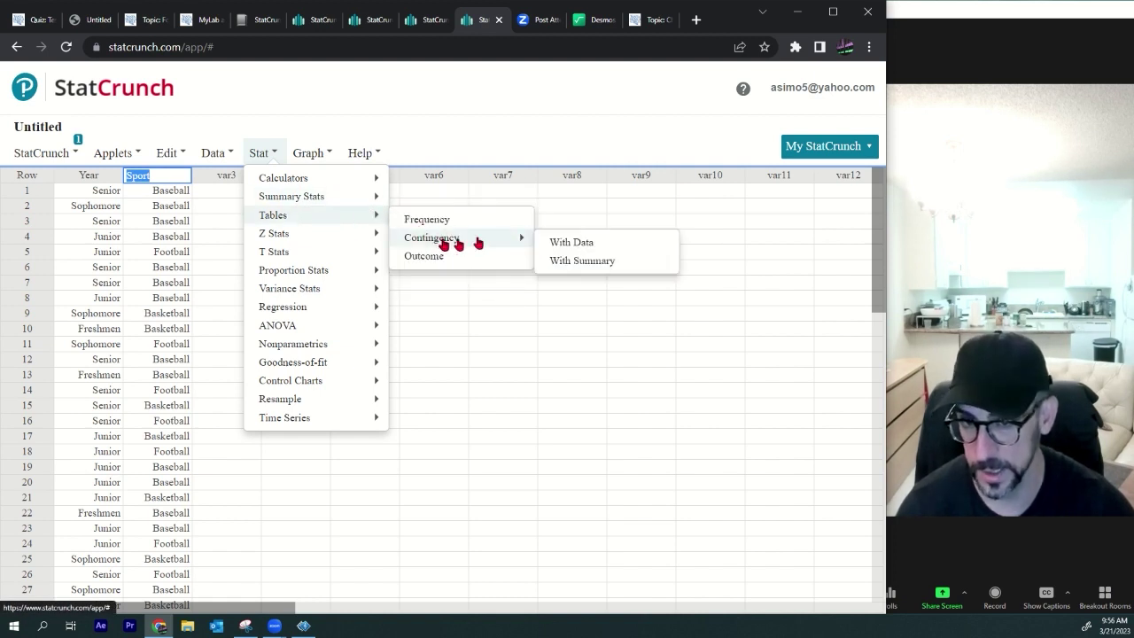
pyautogui.click(582, 242)
pyautogui.click(337, 131)
pyautogui.click(339, 160)
pyautogui.click(331, 168)
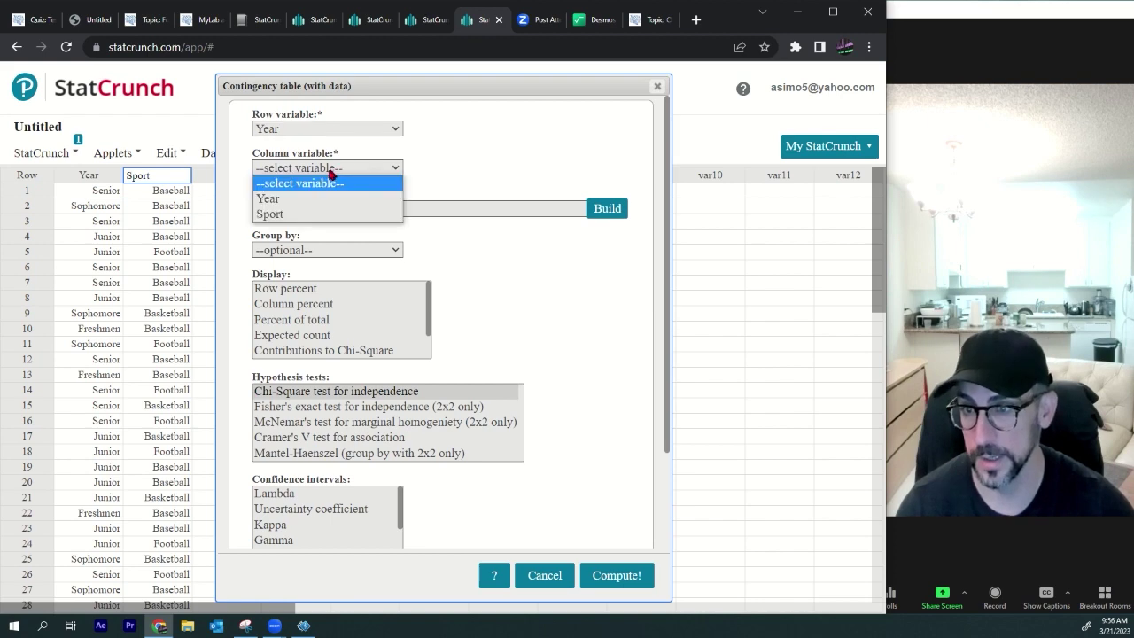
pyautogui.click(328, 213)
pyautogui.click(637, 567)
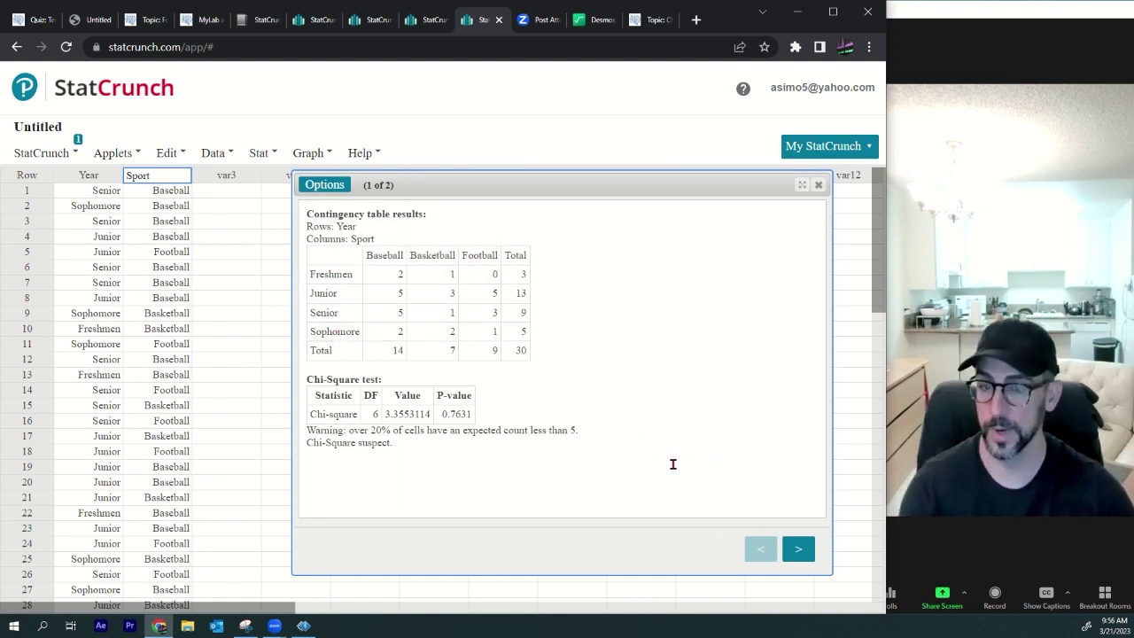
pyautogui.click(797, 549)
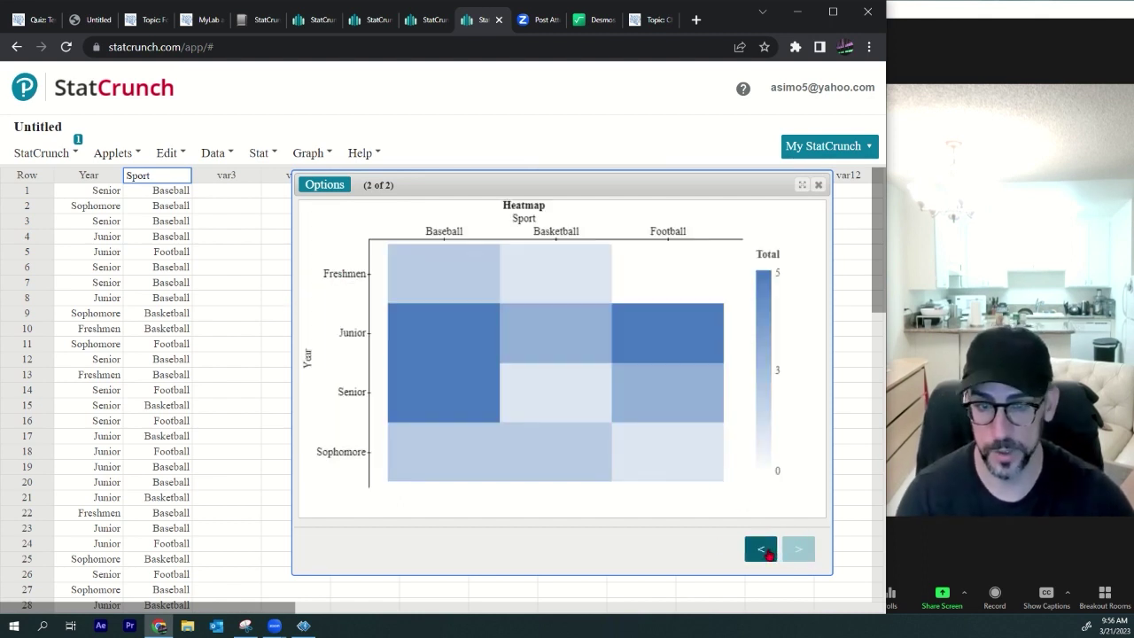
pyautogui.click(762, 549)
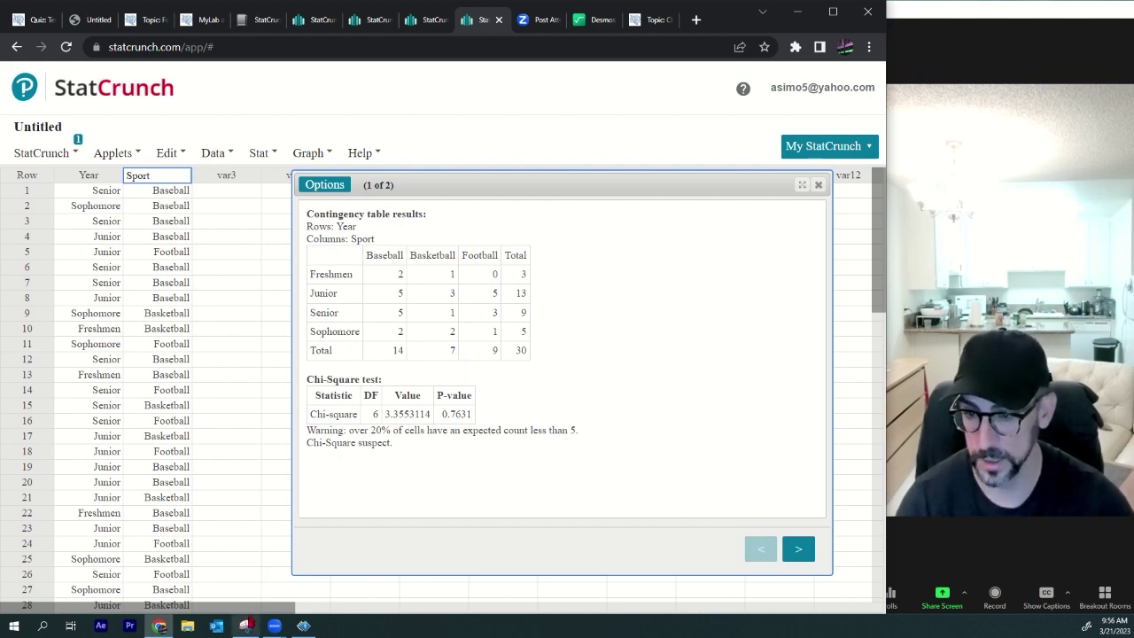
# Step: Return to the quiz and begin the Question 4 answer with "1)"
pyautogui.click(247, 624)
pyautogui.click(36, 20)
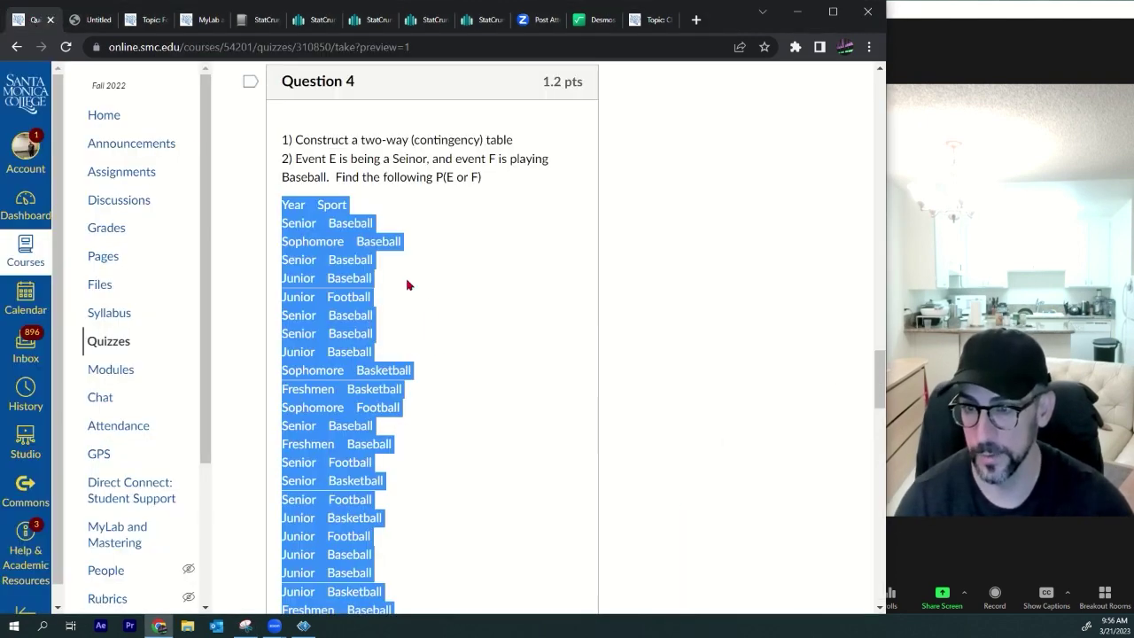
pyautogui.scroll(-5, 443, 363)
pyautogui.click(350, 301)
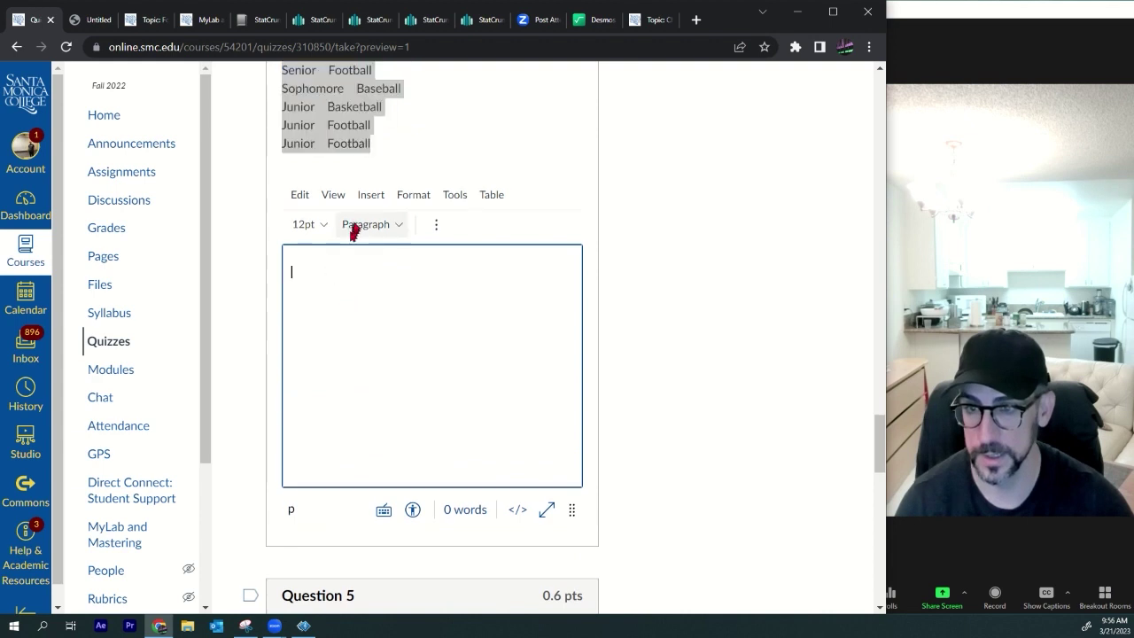
pyautogui.click(374, 200)
pyautogui.moveTo(396, 237)
pyautogui.click(312, 264)
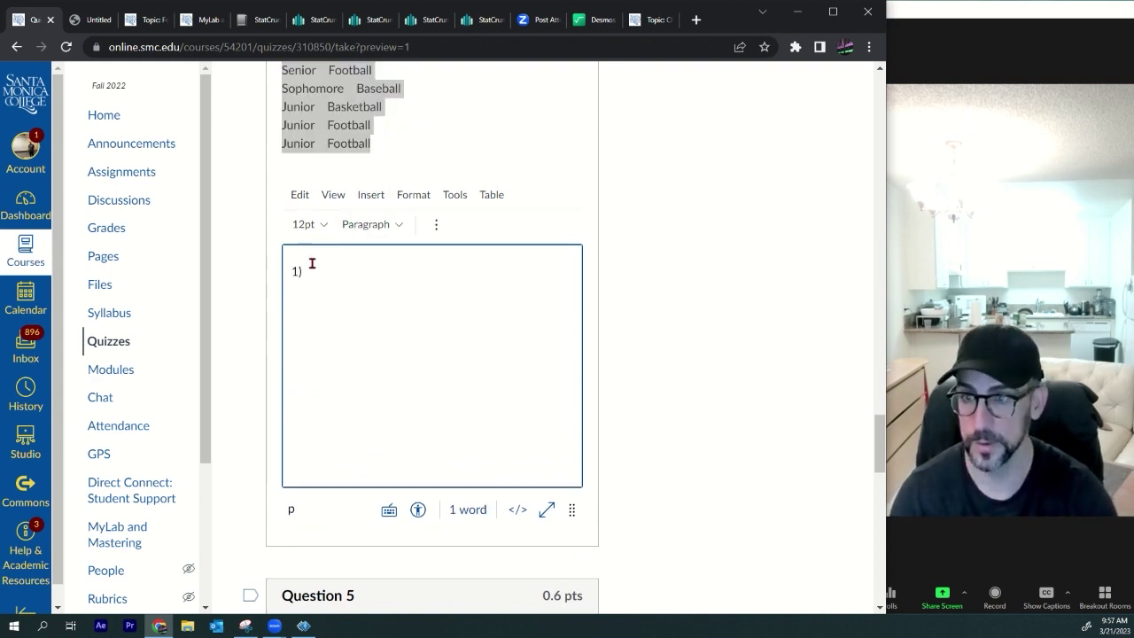
pyautogui.click(373, 195)
pyautogui.moveTo(386, 249)
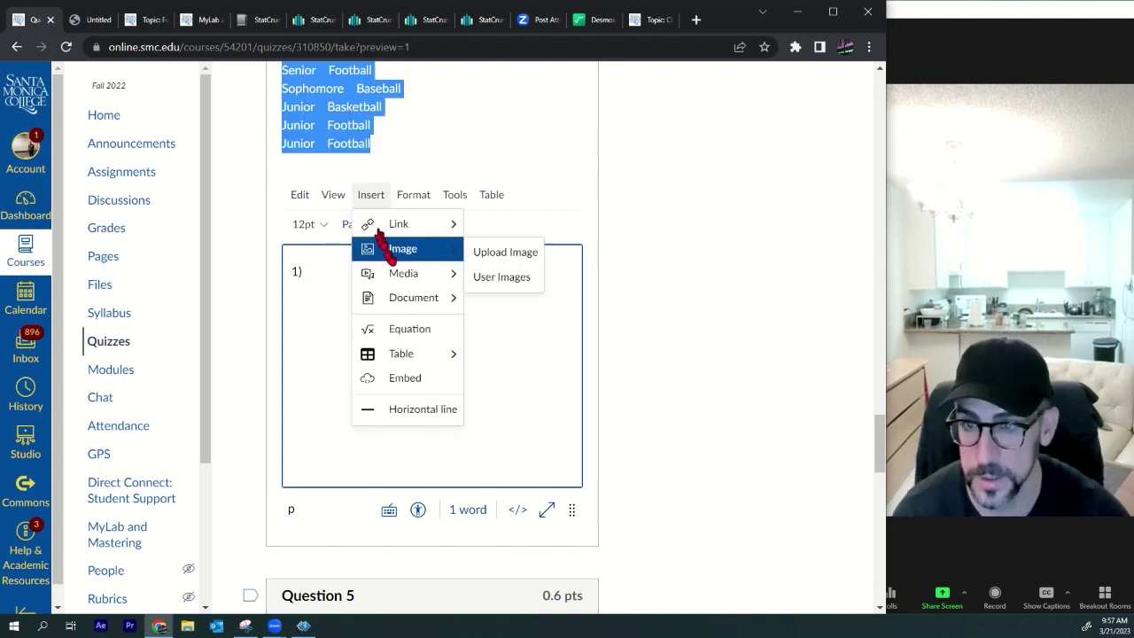
pyautogui.click(485, 252)
# Step: Snip the contingency table results in StatCrunch and paste the image under "1)" in the quiz's Question 4 answer
pyautogui.click(476, 20)
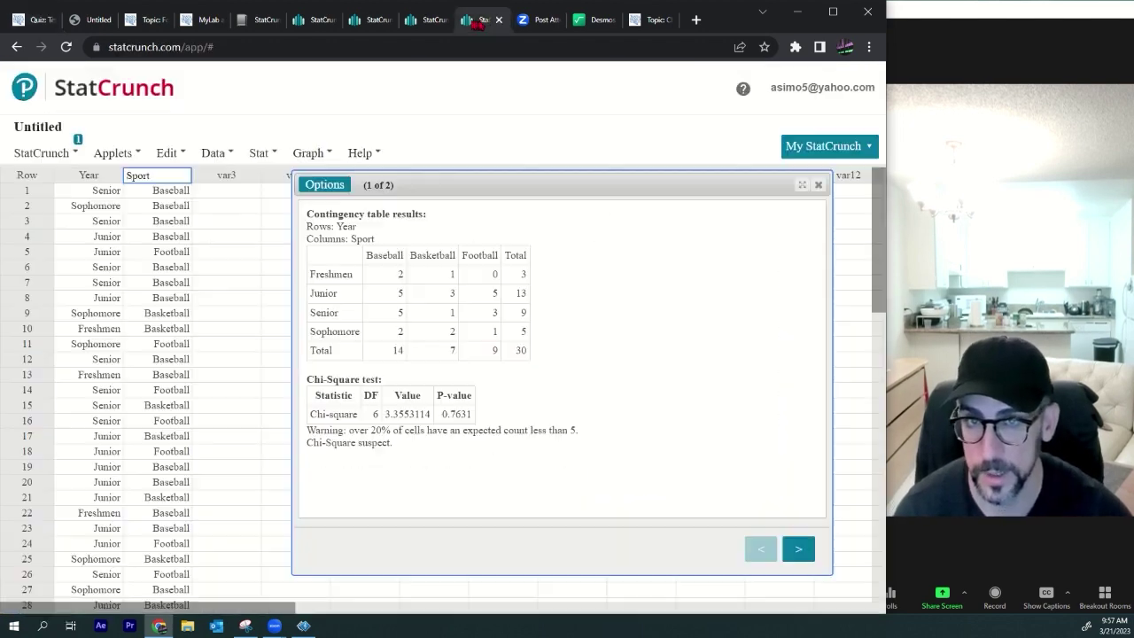
pyautogui.click(245, 625)
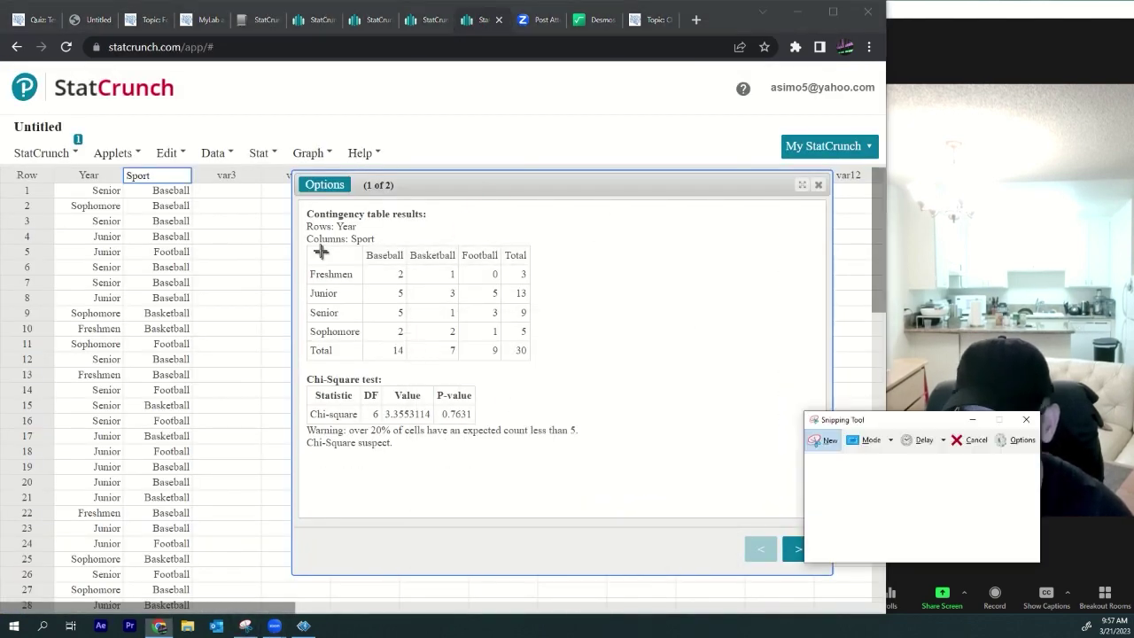
pyautogui.moveTo(302, 206); pyautogui.dragTo(532, 361)
pyautogui.click(35, 20)
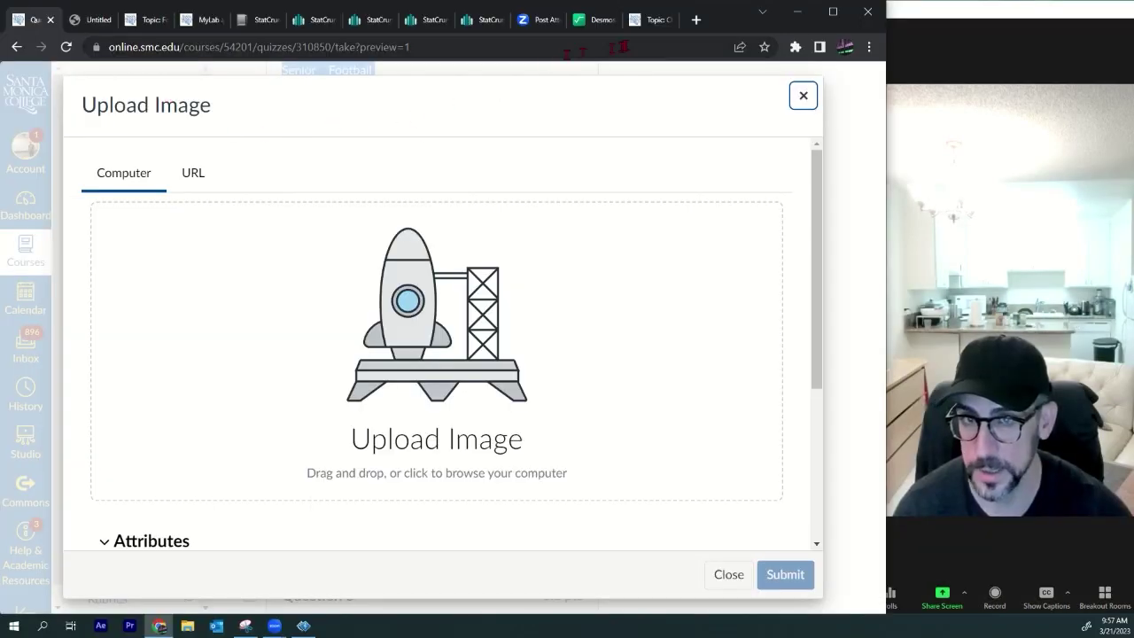
pyautogui.click(791, 102)
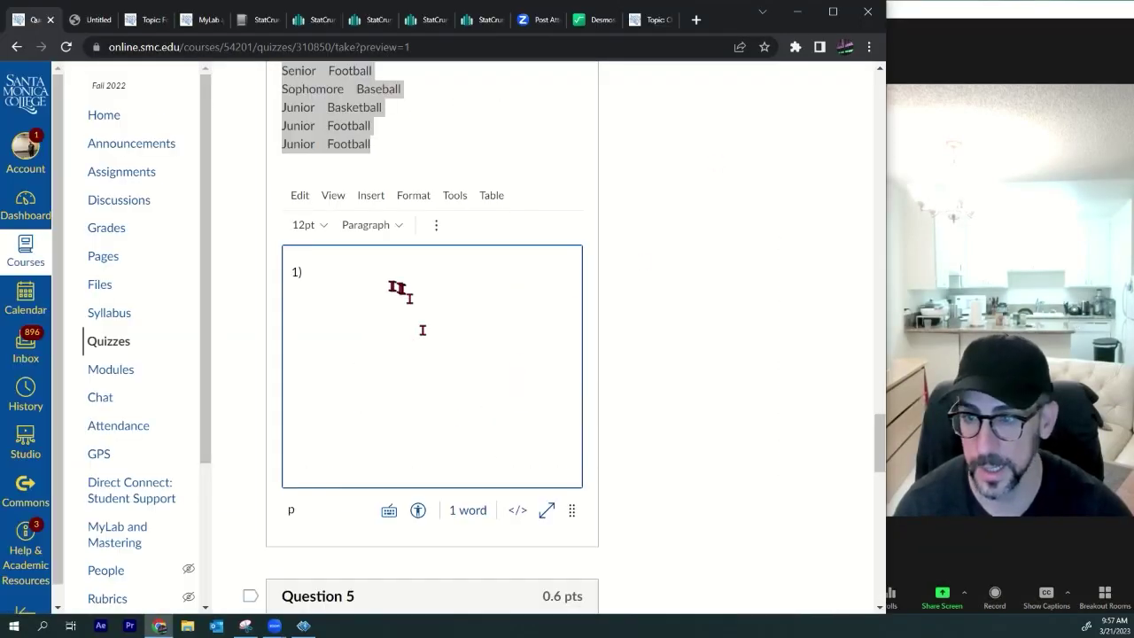
pyautogui.hotkey('ctrl', 'v')
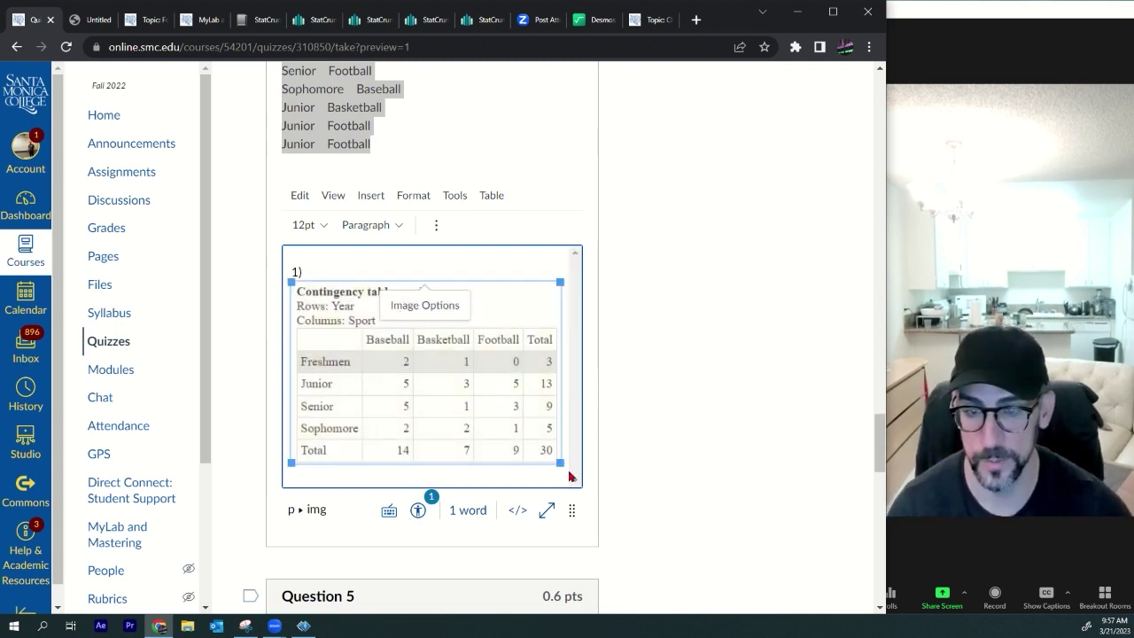
# Step: Shrink the pasted table image so it fits within the answer box, and begin the second part below it with "2)"
pyautogui.moveTo(560, 462); pyautogui.dragTo(439, 380)
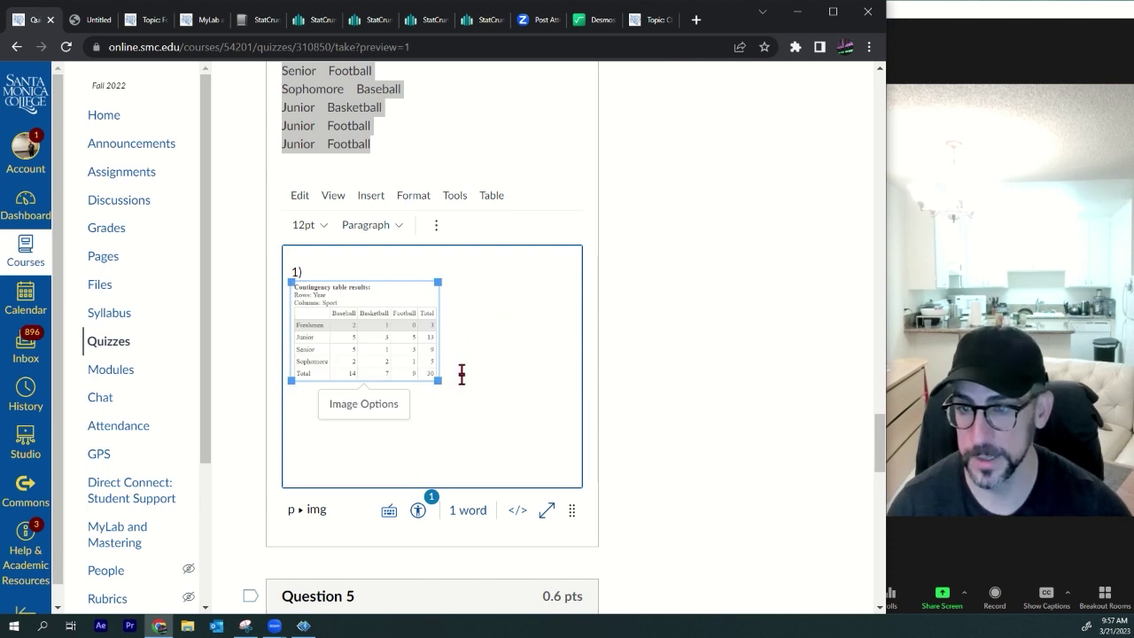
pyautogui.click(296, 407)
pyautogui.click(393, 349)
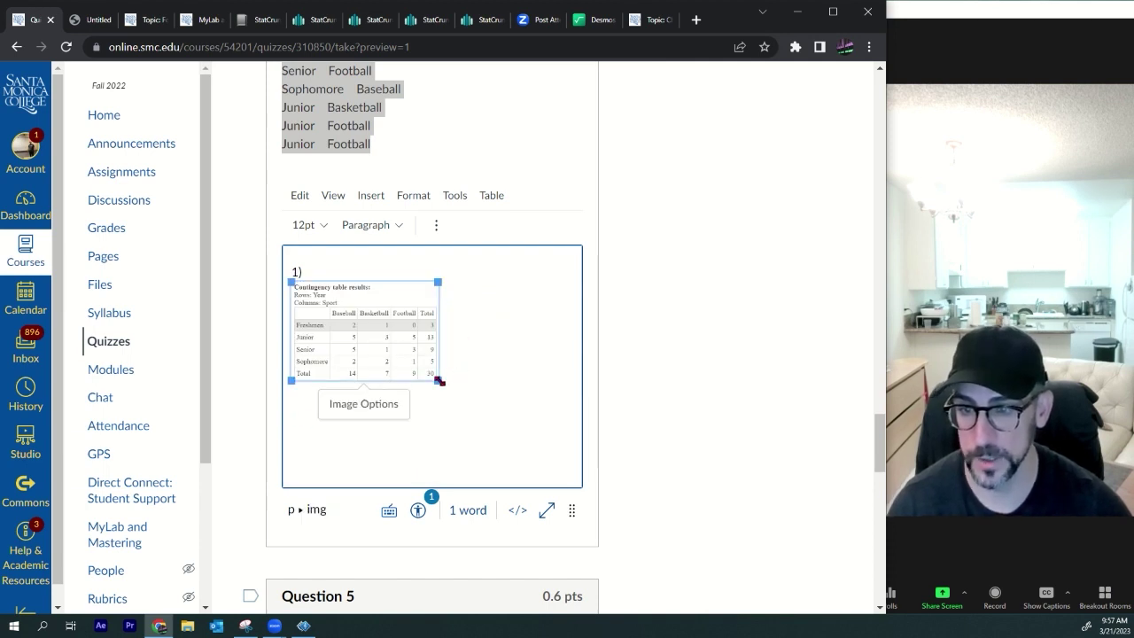
pyautogui.moveTo(439, 381); pyautogui.dragTo(492, 415)
pyautogui.click(523, 404)
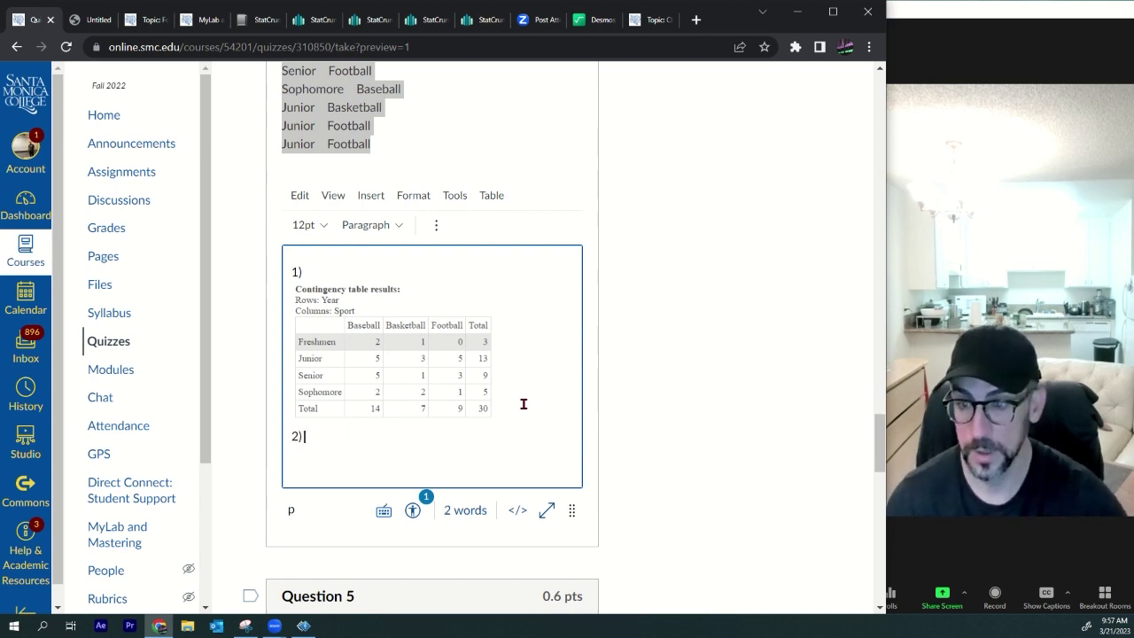
pyautogui.press('Return')
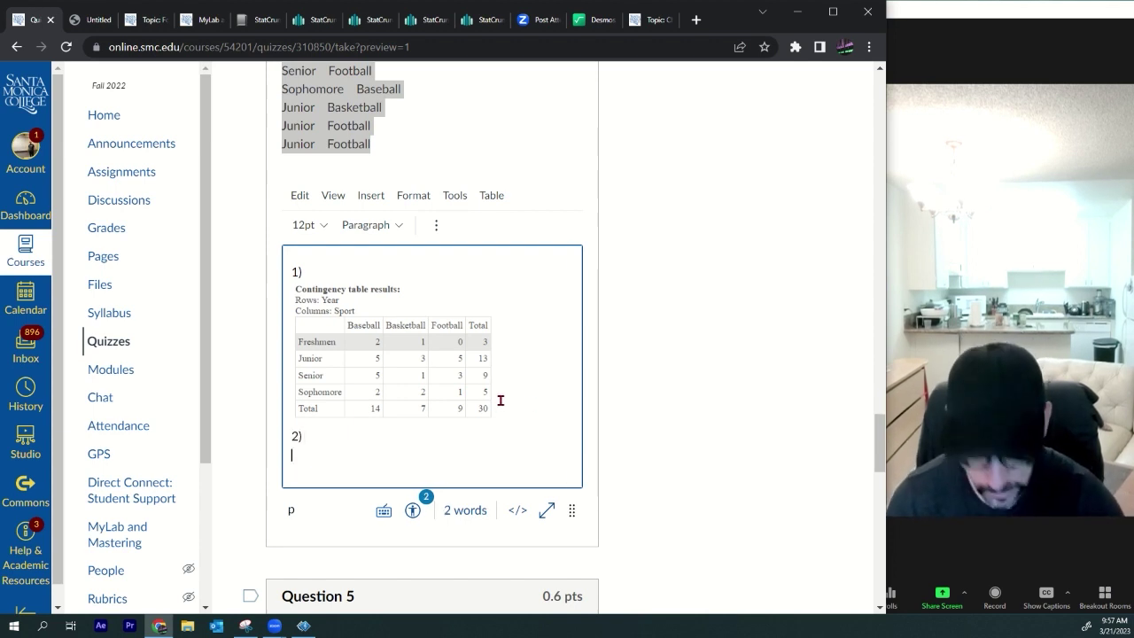
# Step: Review the P(E or F) wording in Question 4 and write "P(Senior or Baseball) =" after "2)" in the answer
pyautogui.scroll(9, 658, 323)
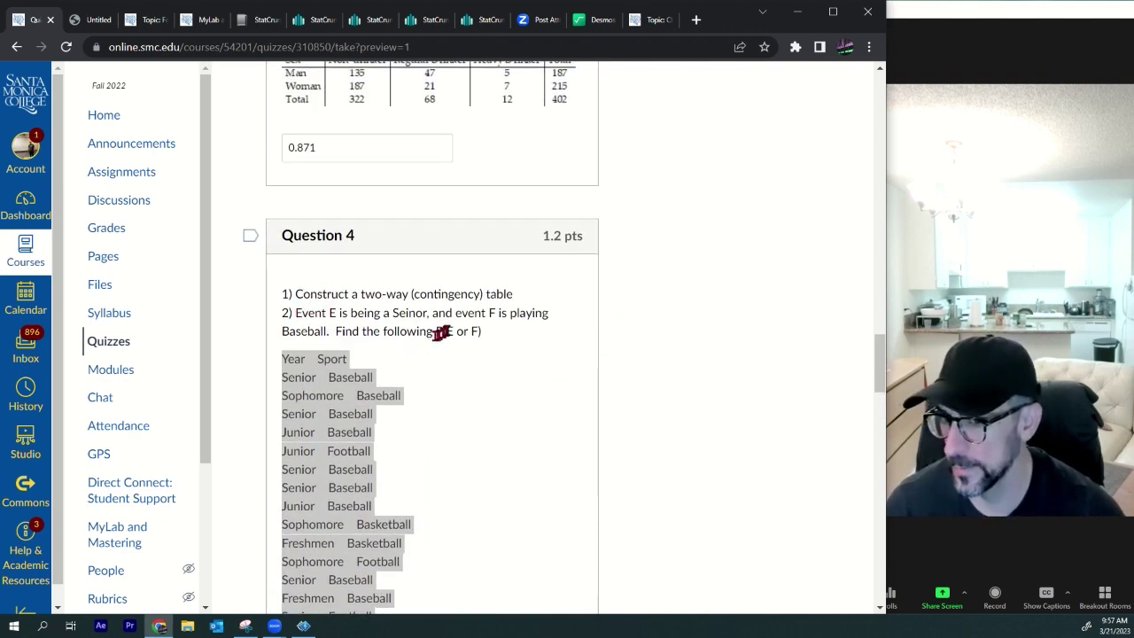
pyautogui.moveTo(446, 331); pyautogui.dragTo(472, 332)
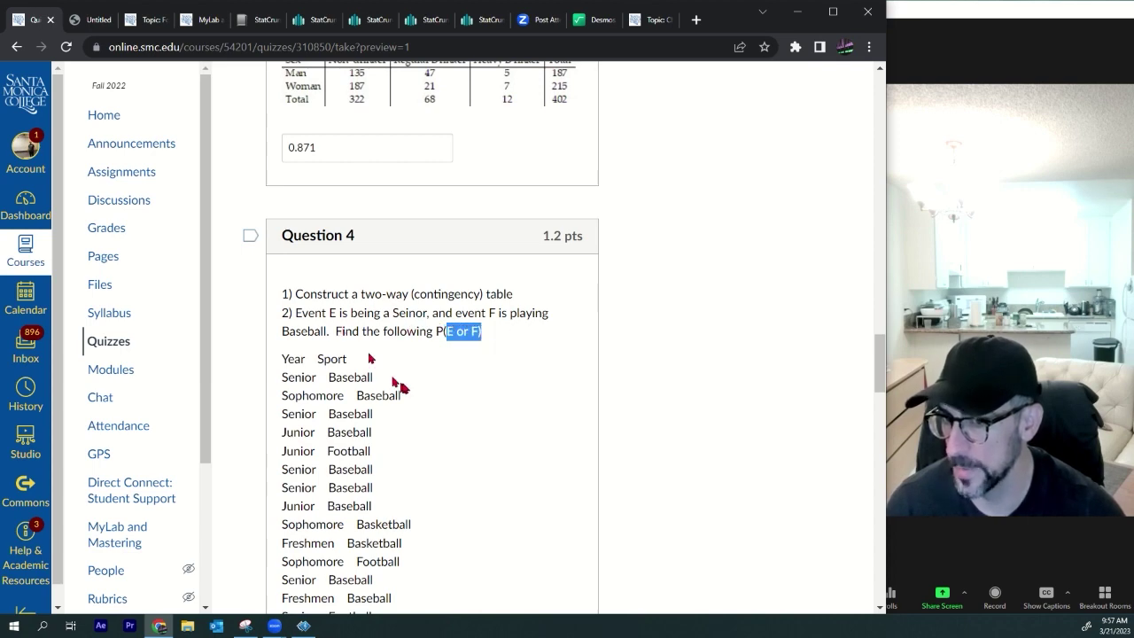
pyautogui.scroll(-6, 399, 386)
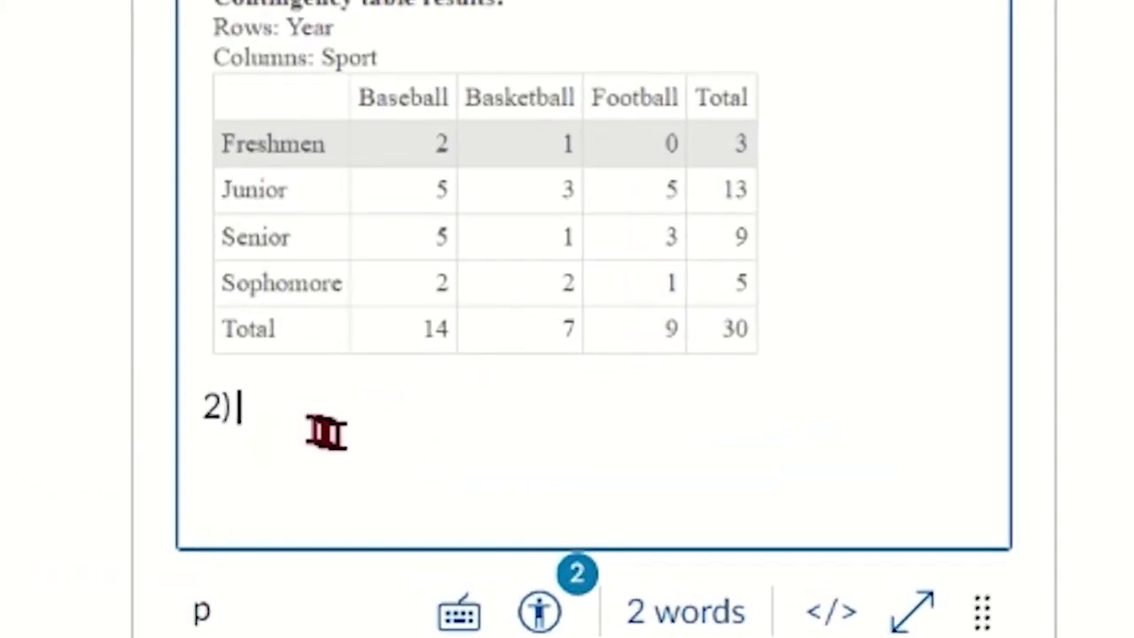
pyautogui.write('S')
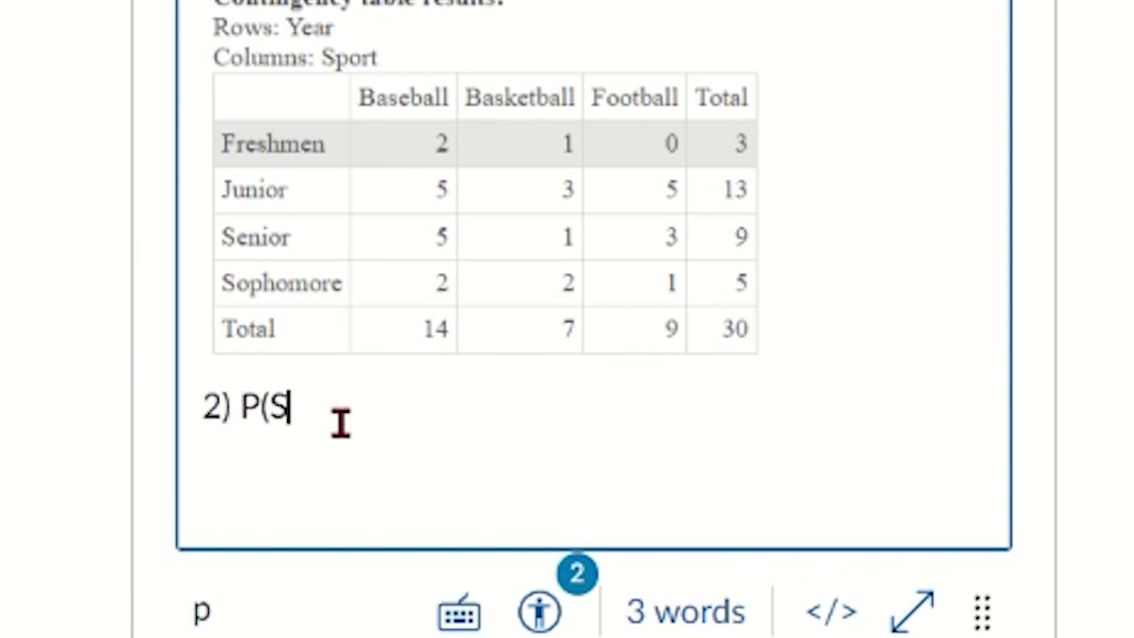
pyautogui.write('enior or ')
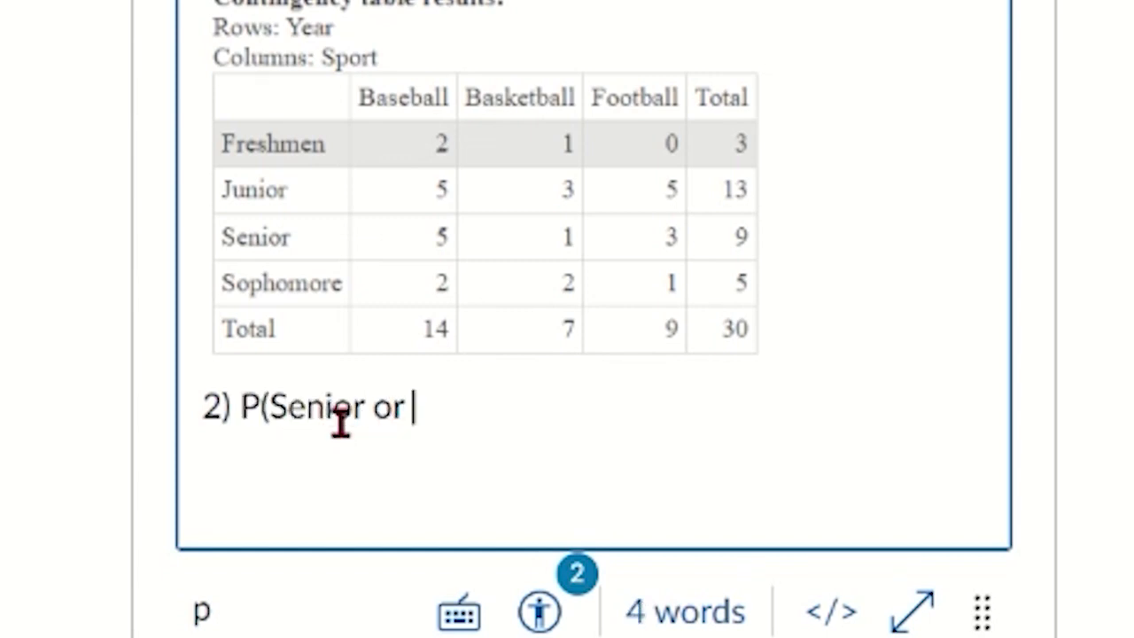
pyautogui.write('BaSEB')
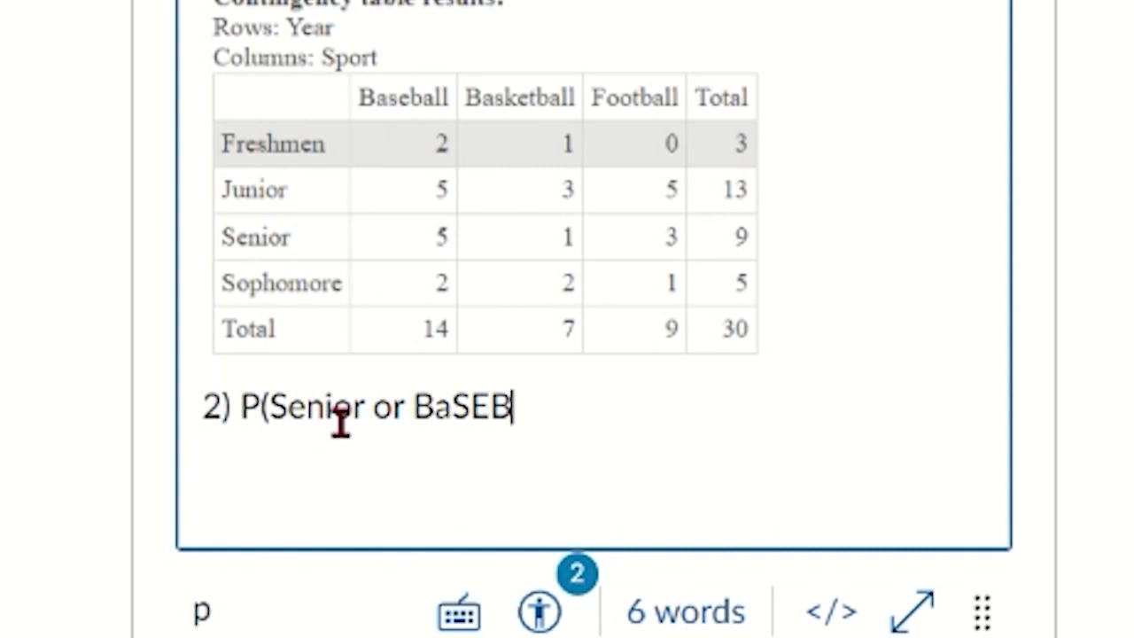
pyautogui.write('seball) =')
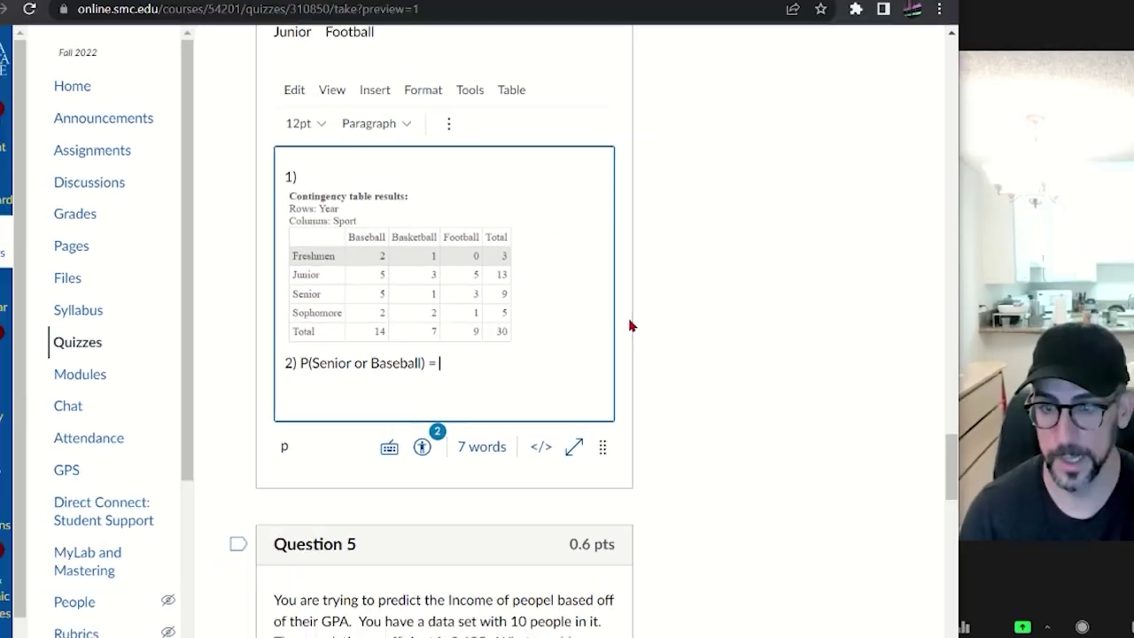
pyautogui.write('(')
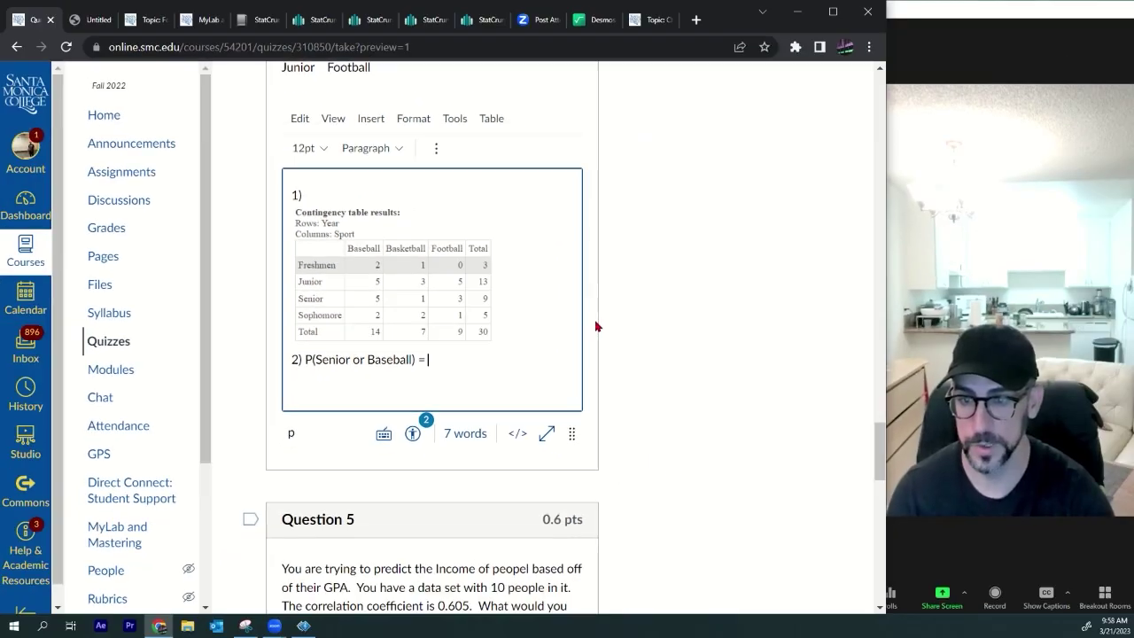
# Step: Switch to Desmos, add "= 0.871" after the fraction (215+135)/402, and select the whole equation
pyautogui.click(589, 21)
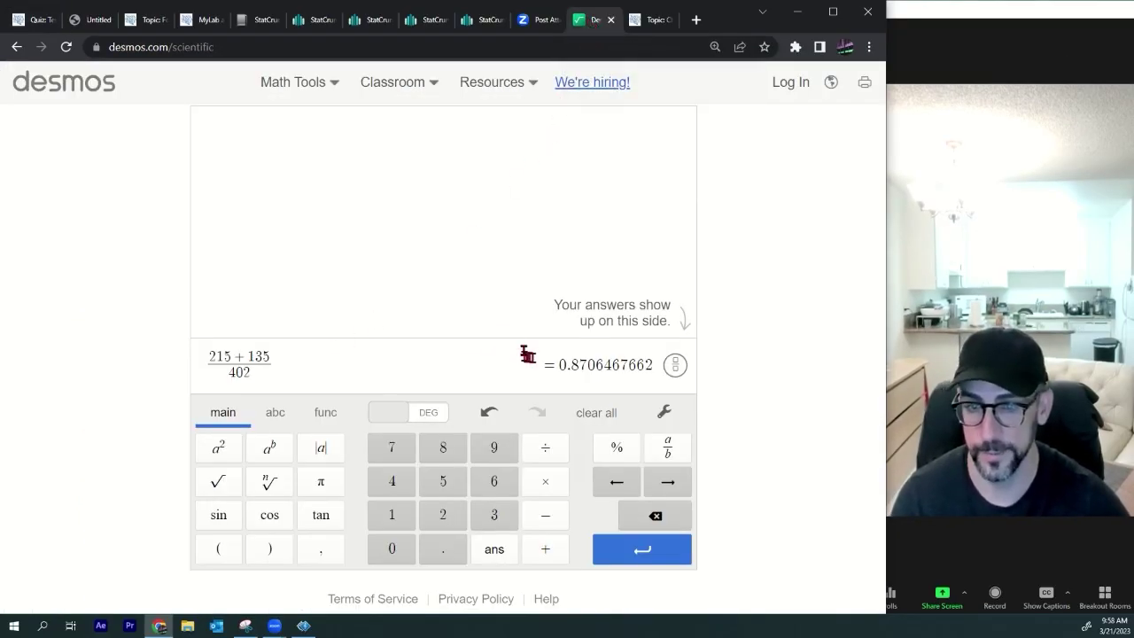
pyautogui.moveTo(540, 365); pyautogui.dragTo(651, 364)
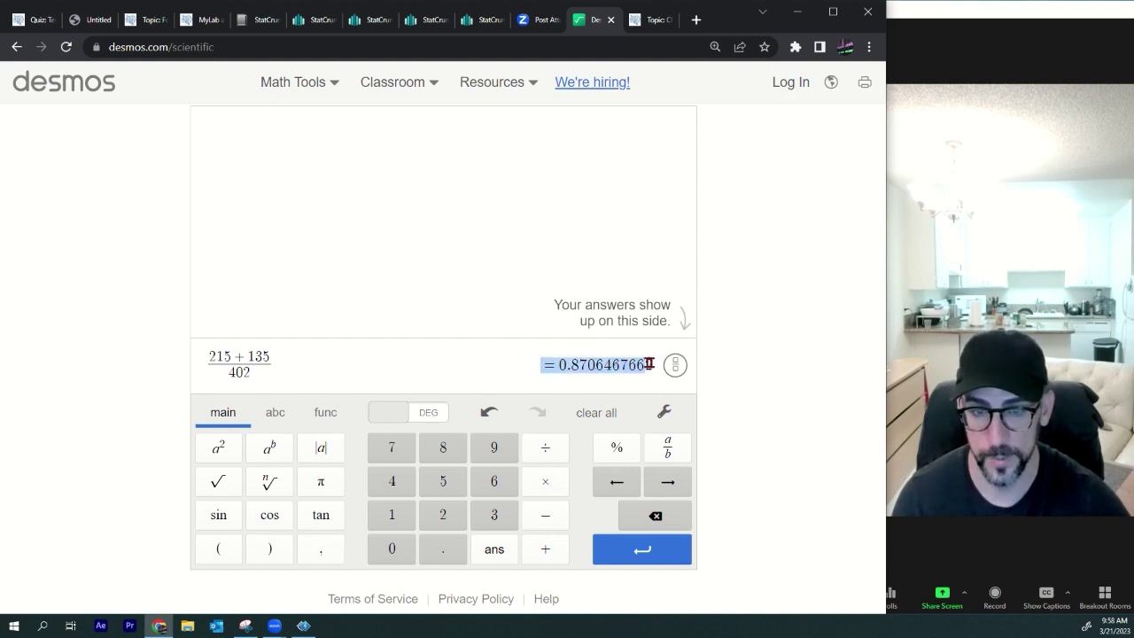
pyautogui.click(308, 373)
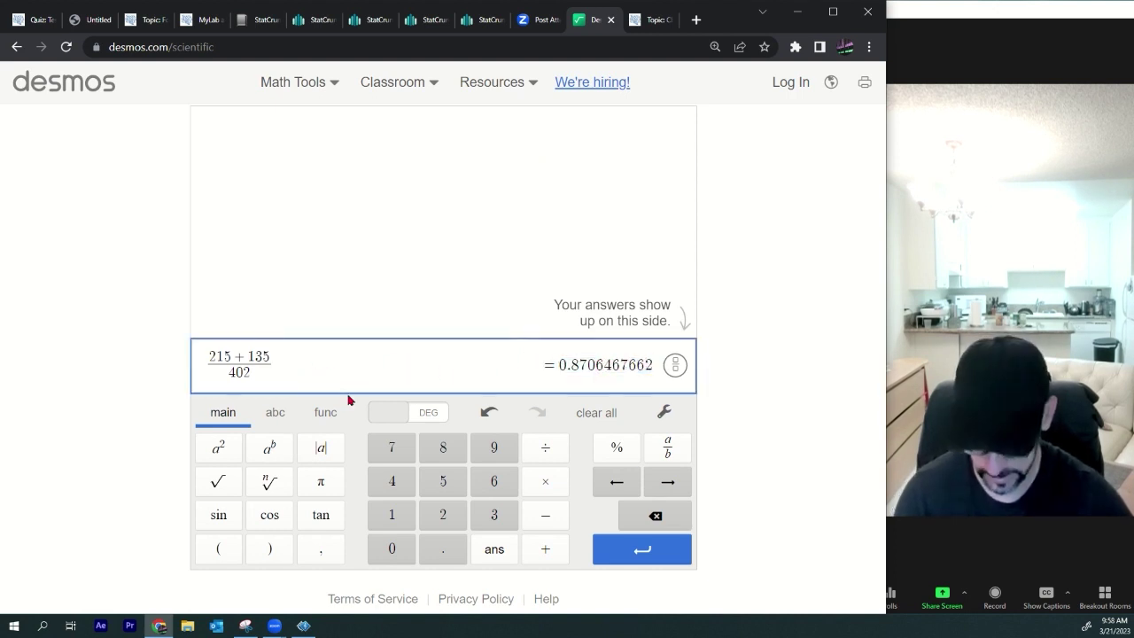
pyautogui.write('=0.870')
pyautogui.moveTo(366, 384); pyautogui.dragTo(213, 355)
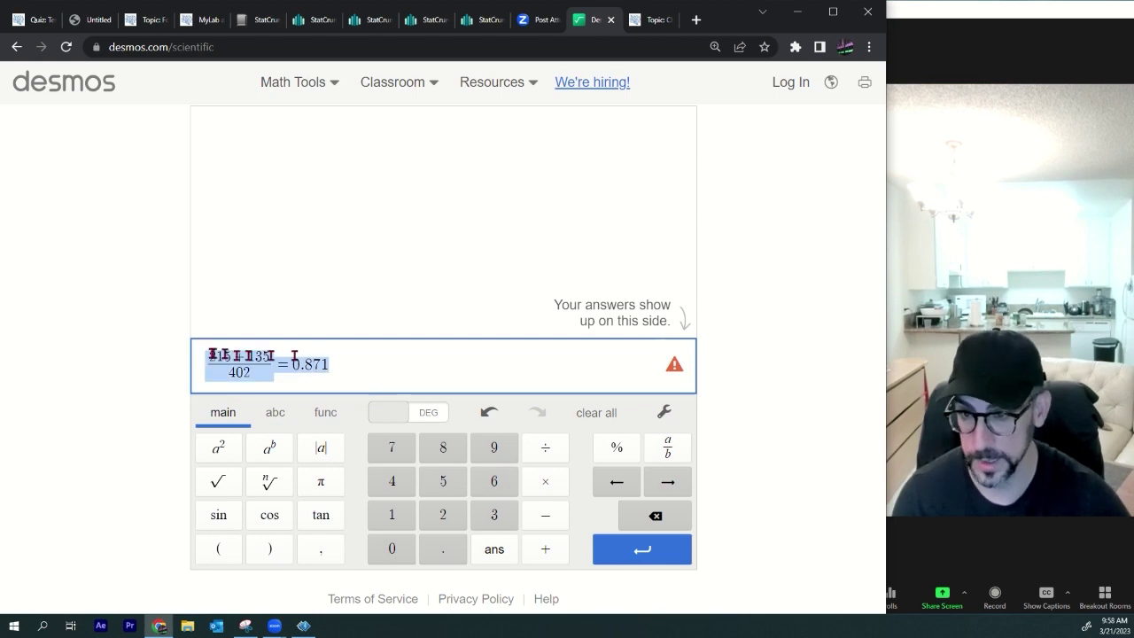
# Step: Return to the quiz, highlight the Question 3 answer, and examine the Senior and Baseball counts in Question 4's table
pyautogui.click(37, 21)
pyautogui.scroll(10, 223, 384)
pyautogui.moveTo(345, 222); pyautogui.dragTo(266, 218)
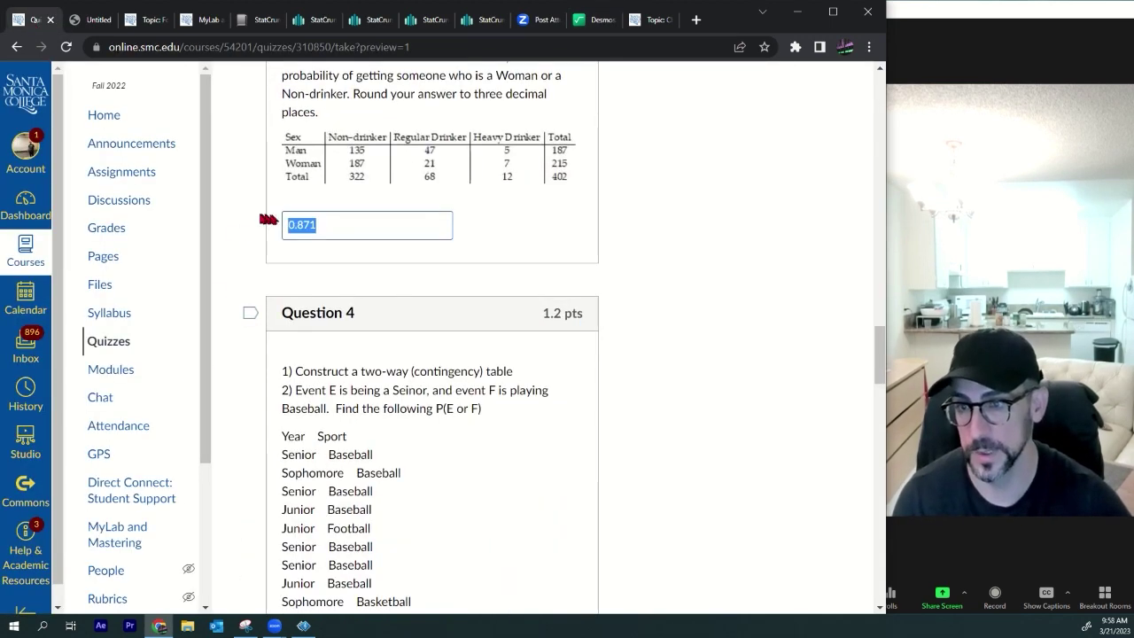
pyautogui.scroll(-12, 381, 324)
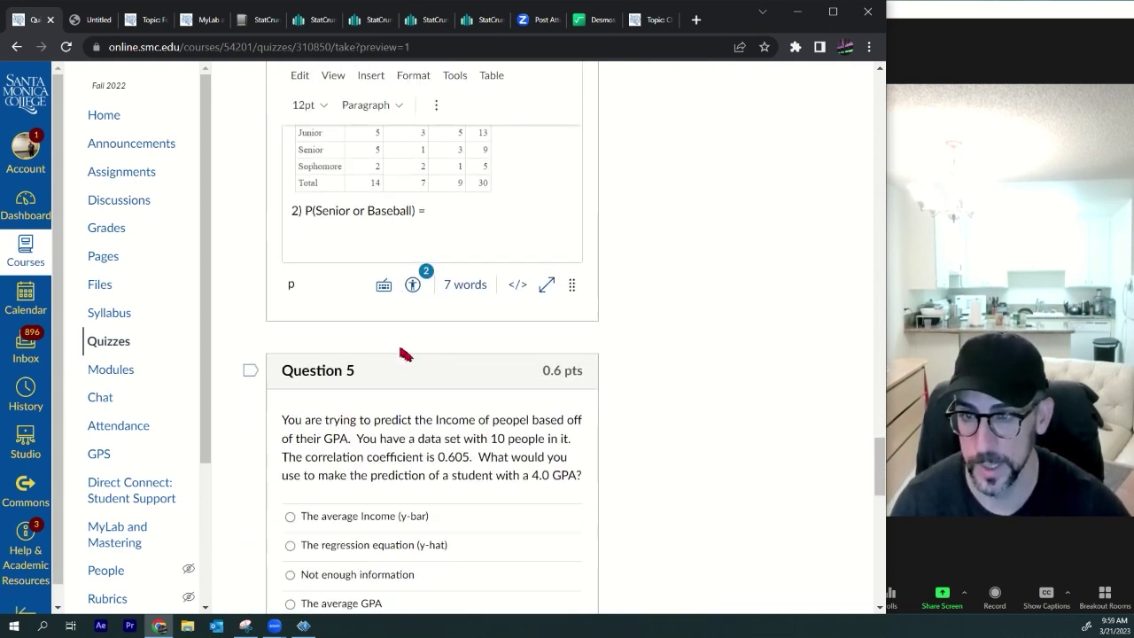
pyautogui.scroll(1, 398, 337)
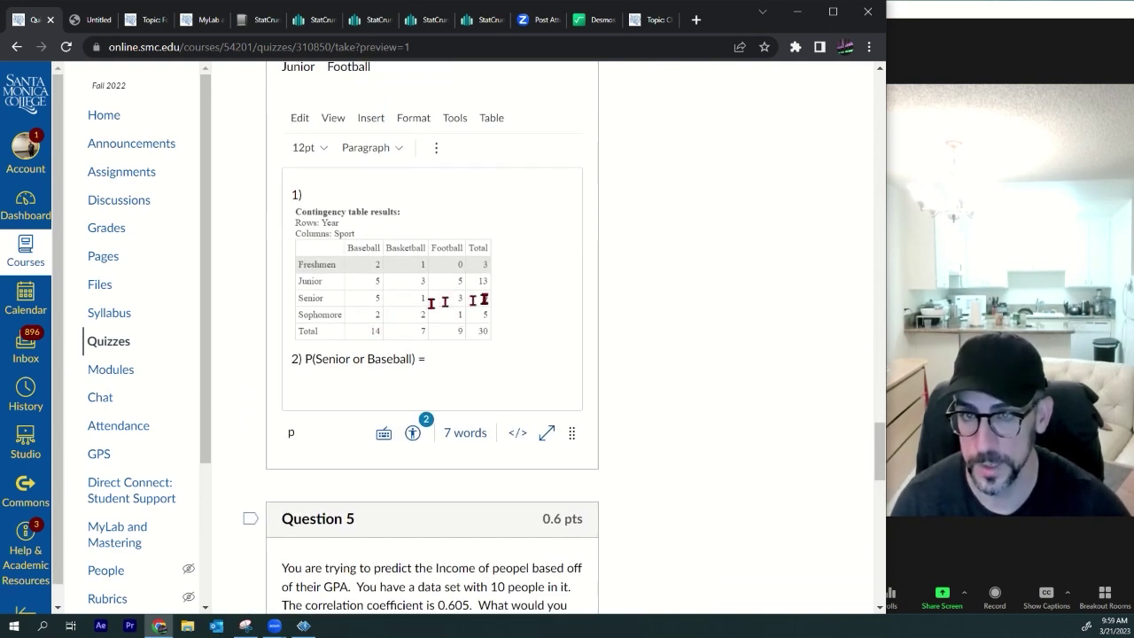
# Step: Go back to Desmos and delete "= 0.871" and the denominator 402 from the old calculation
pyautogui.click(592, 20)
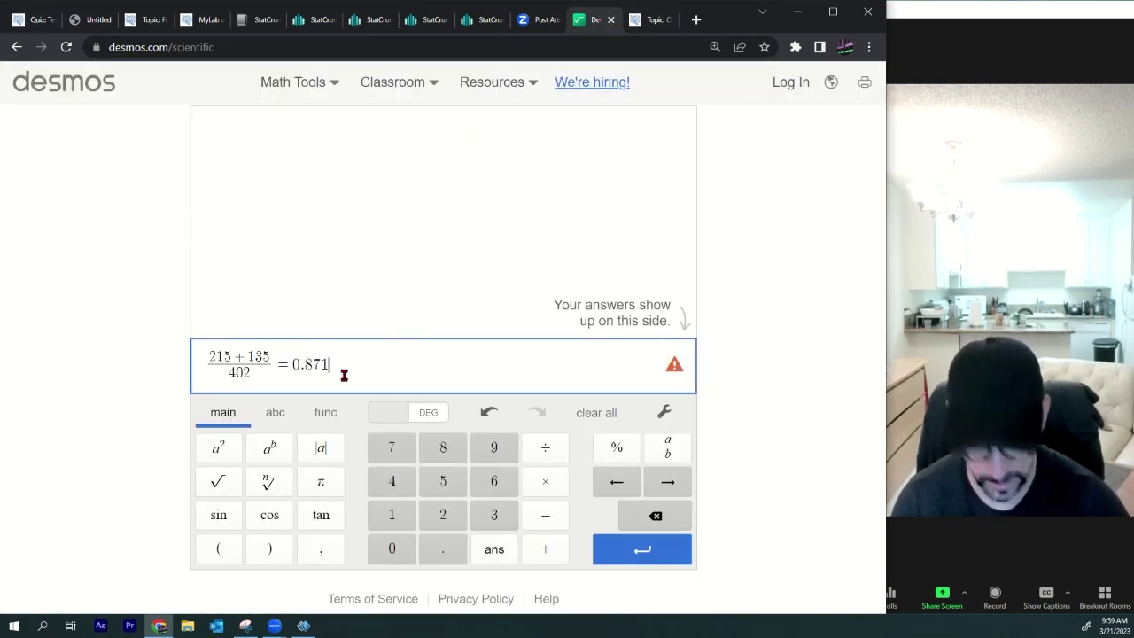
pyautogui.press('BackSpace')
pyautogui.press('BackSpace')
pyautogui.press('BackSpace')
pyautogui.press('BackSpace')
pyautogui.press('BackSpace')
pyautogui.press('BackSpace')
pyautogui.press('BackSpace')
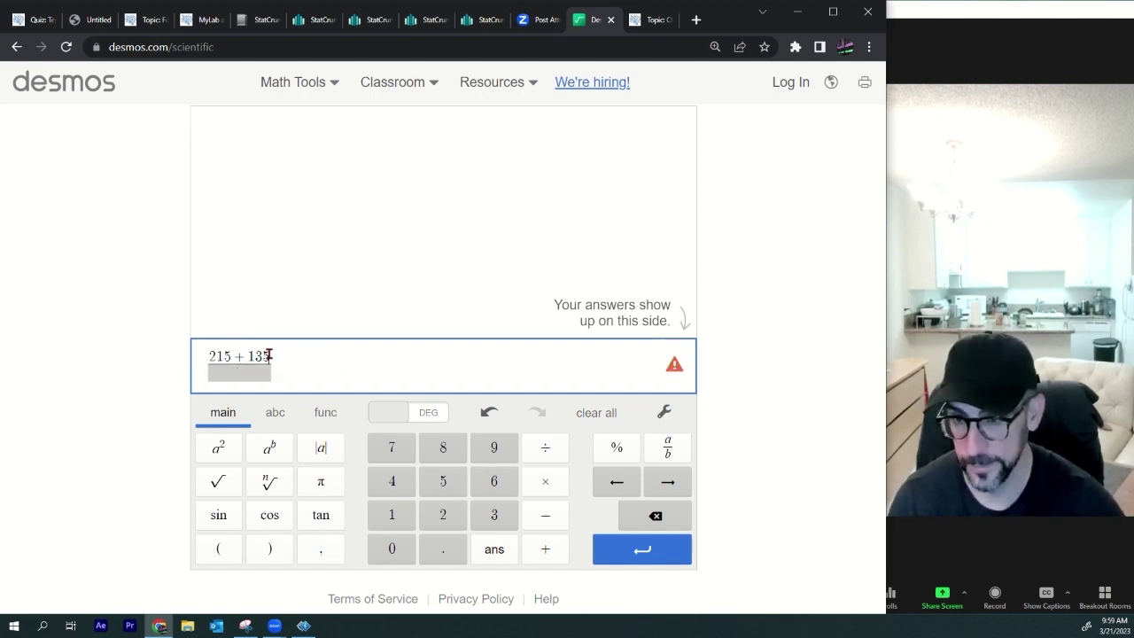
# Step: Replace the fraction's numerator with 14+1+3, checking the counts in the quiz table, and set the denominator to 30
pyautogui.press('Left')
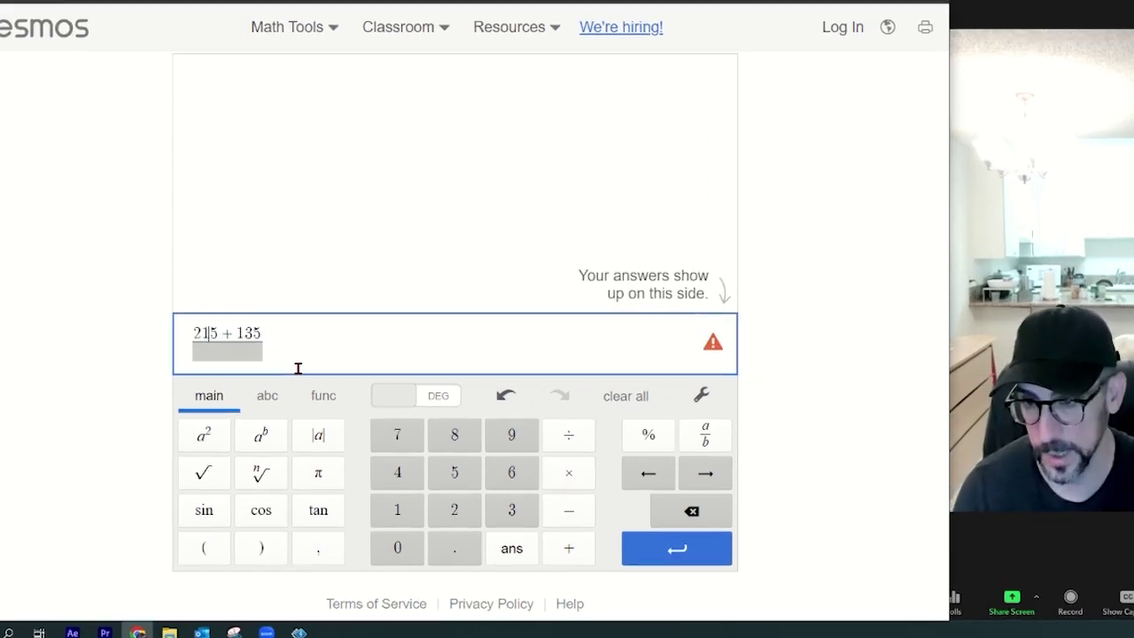
pyautogui.press('Right')
pyautogui.press('Right')
pyautogui.press('Right')
pyautogui.press('Right')
pyautogui.press('Right')
pyautogui.press('Right')
pyautogui.press('BackSpace')
pyautogui.press('BackSpace')
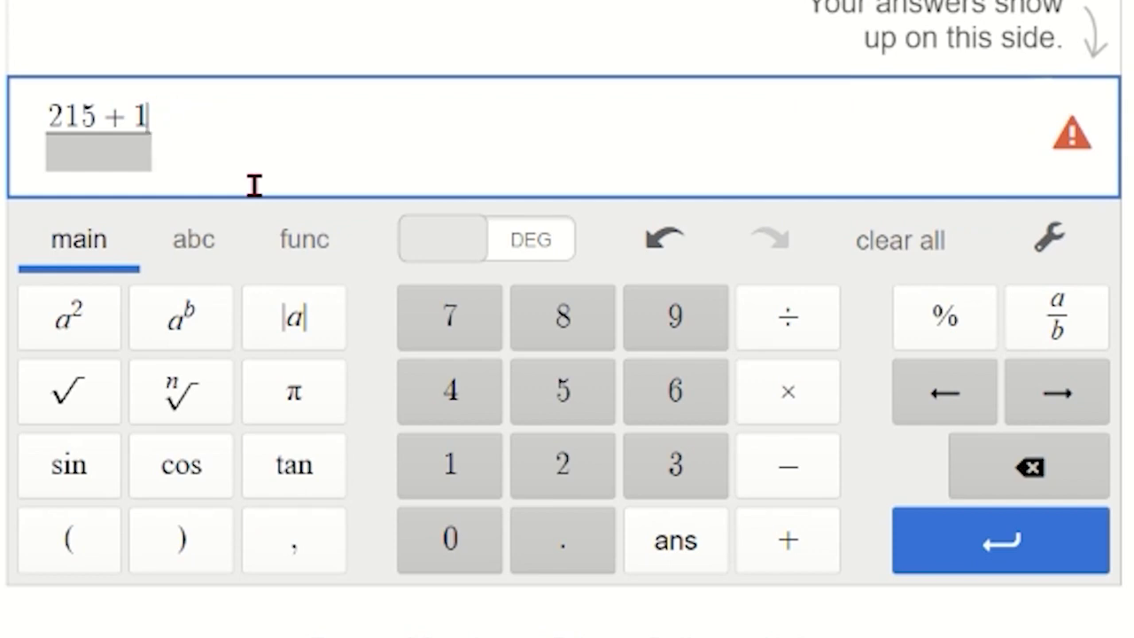
pyautogui.press('BackSpace')
pyautogui.press('BackSpace')
pyautogui.press('BackSpace')
pyautogui.press('BackSpace')
pyautogui.press('BackSpace')
pyautogui.write('14+1+4')
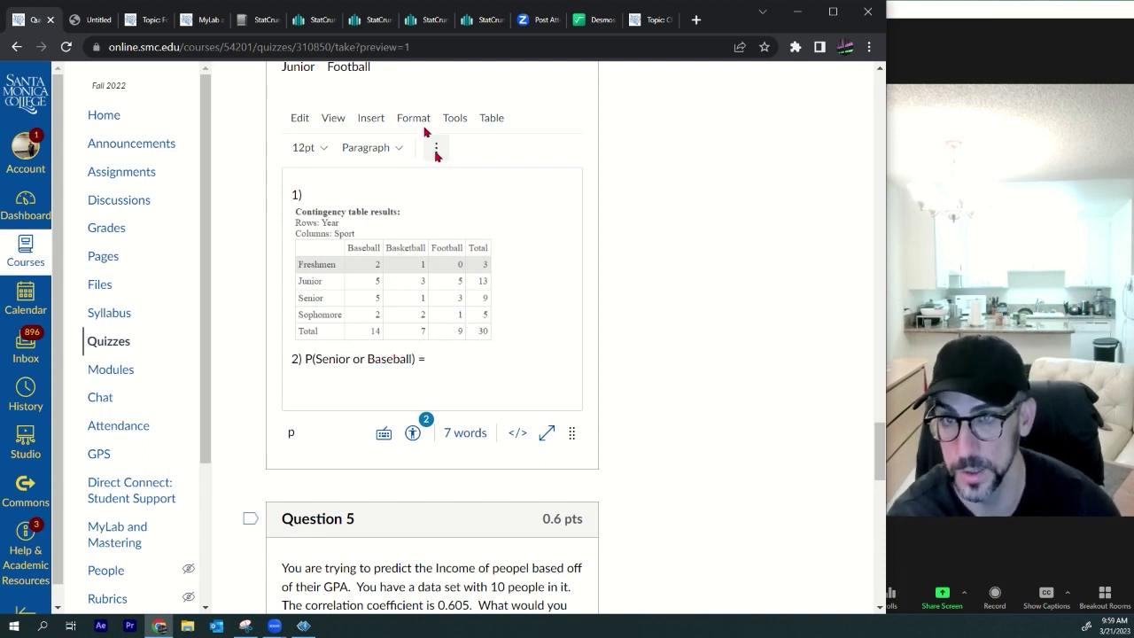
pyautogui.click(600, 30)
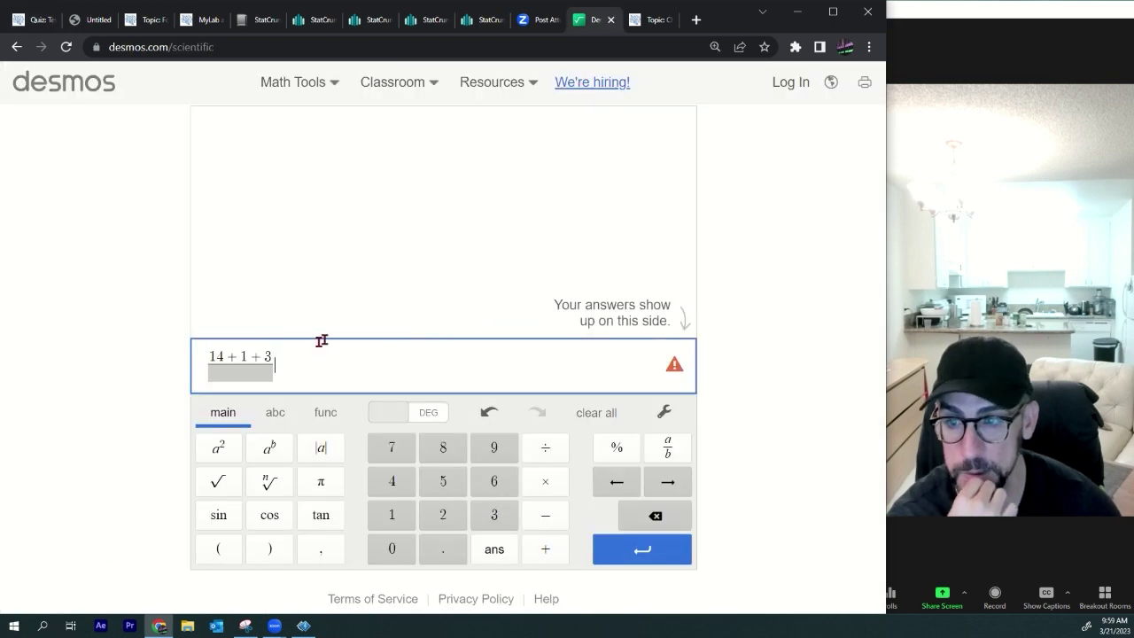
pyautogui.write('30')
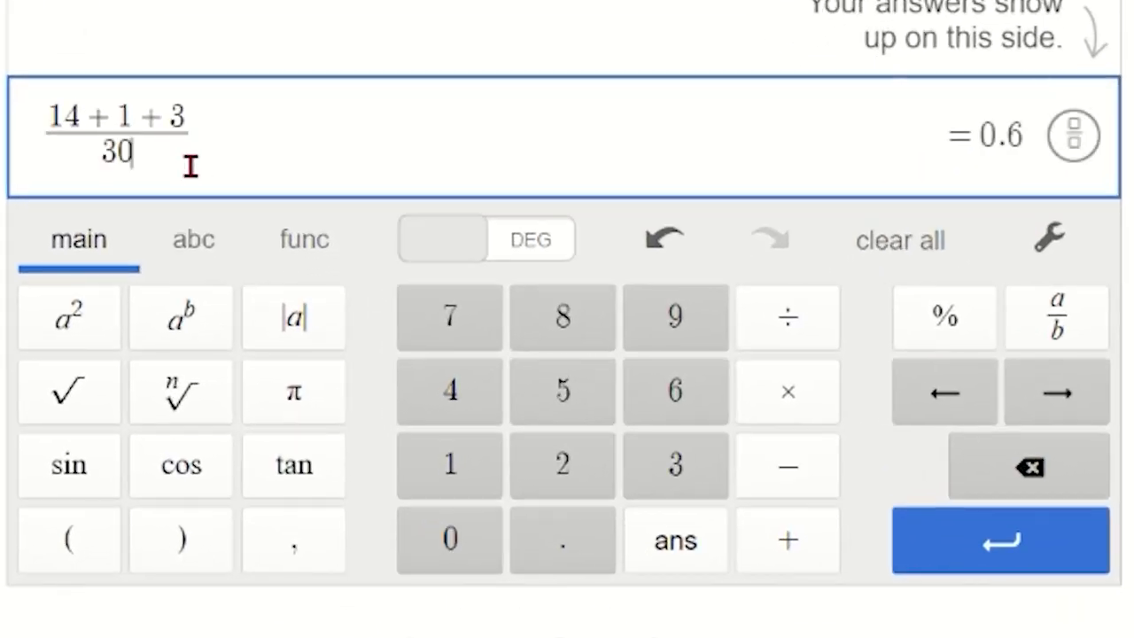
# Step: Copy the calculated result "= 0.6" and paste it after the fraction (14+1+3)/30 in the expression
pyautogui.moveTo(824, 129); pyautogui.dragTo(1032, 131)
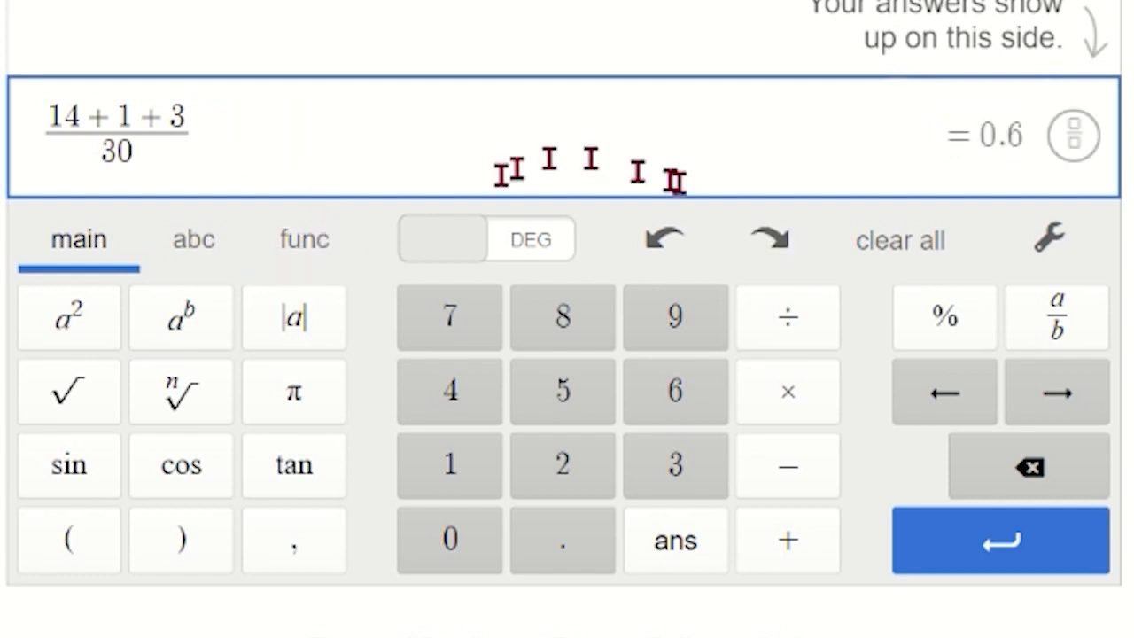
pyautogui.moveTo(943, 133); pyautogui.dragTo(1025, 128)
pyautogui.hotkey('ctrl', 'c')
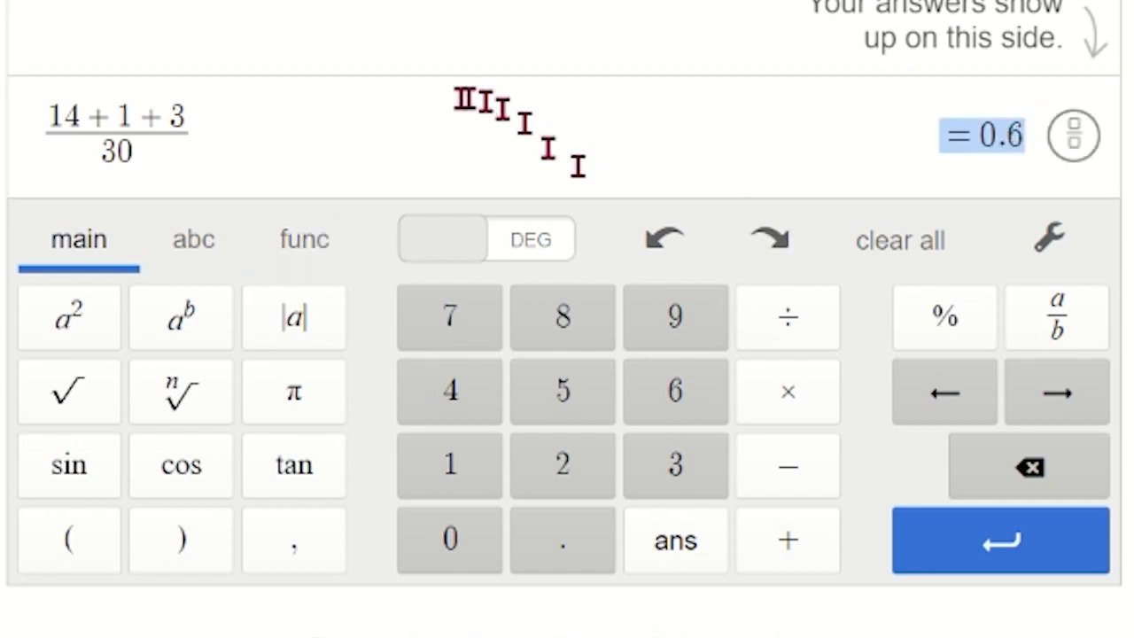
pyautogui.click(316, 139)
pyautogui.hotkey('ctrl', 'v')
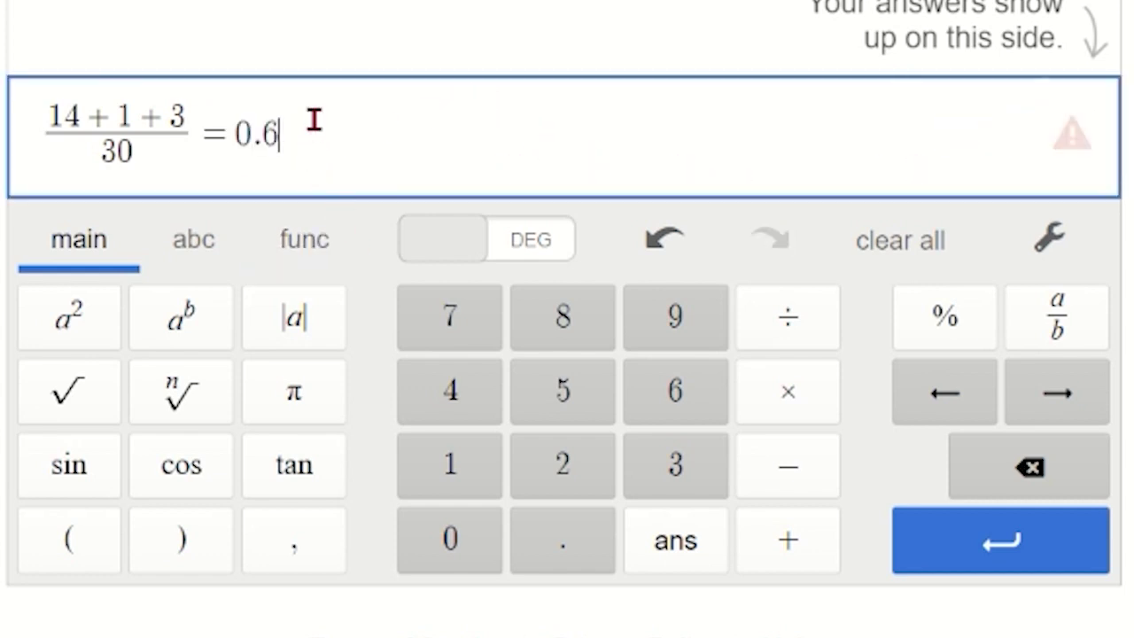
# Step: Copy the whole expression (14+1+3)/30 = 0.6 from Desmos, try pasting it after "P(Senior or Baseball) =" in Question 4, and undo the paste
pyautogui.moveTo(314, 114); pyautogui.dragTo(50, 112)
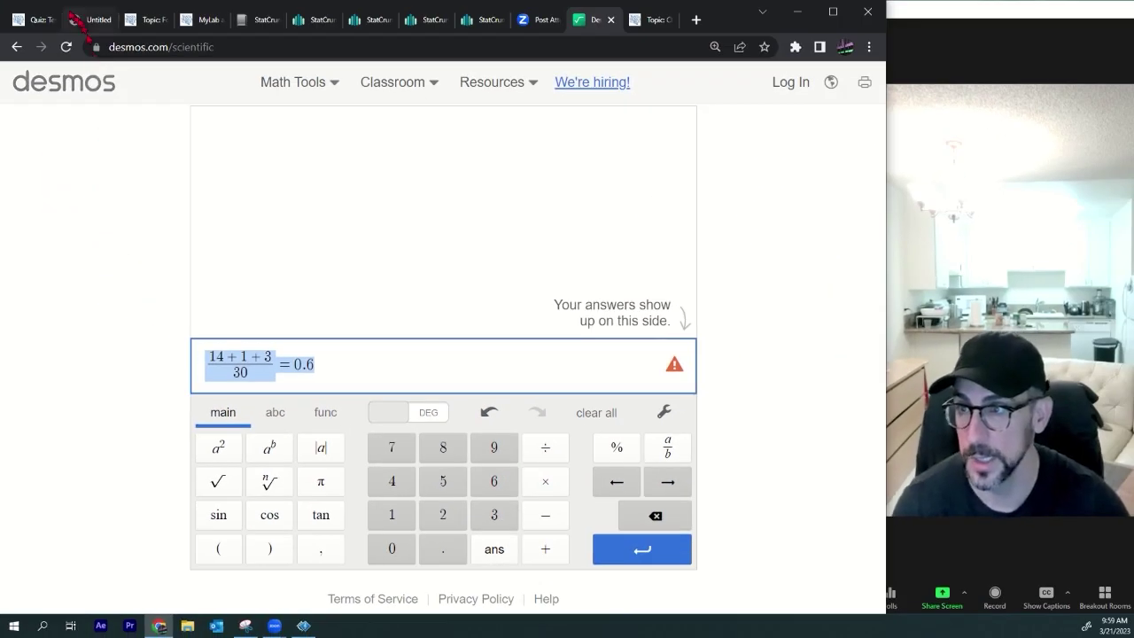
pyautogui.hotkey('ctrl', '1')
pyautogui.click(443, 372)
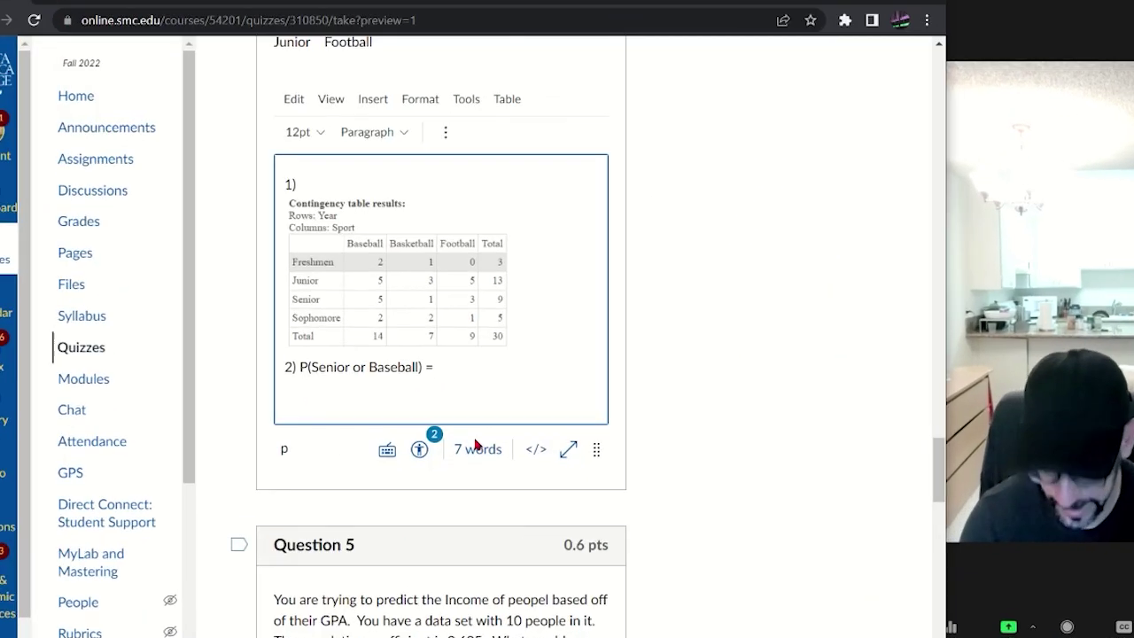
pyautogui.write('\\frac{14+1+3}{30}=0.6')
pyautogui.hotkey('ctrl', 'z')
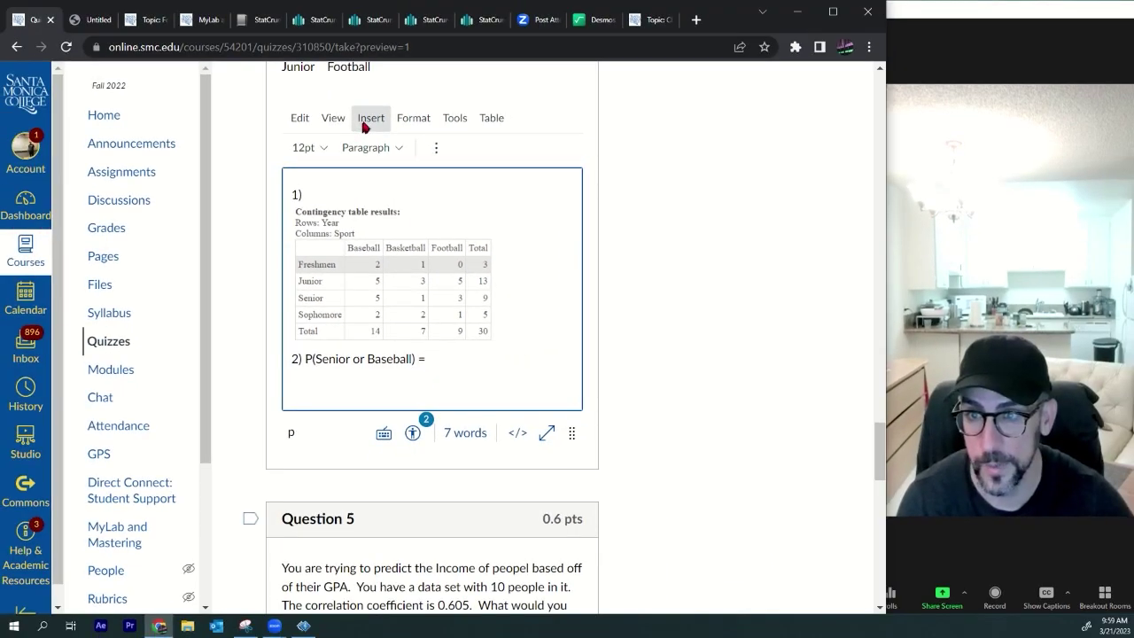
# Step: Insert the copied expression (14+1+3)/30 = 0.6 as an equation after "P(Senior or Baseball) =" and enlarge it
pyautogui.click(365, 122)
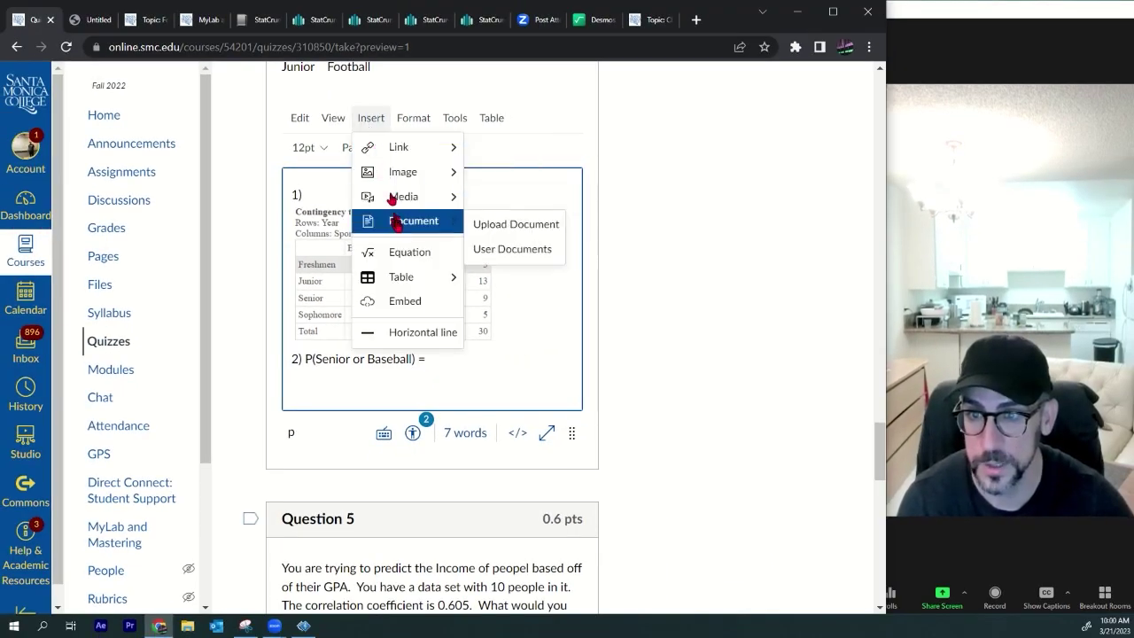
pyautogui.click(418, 257)
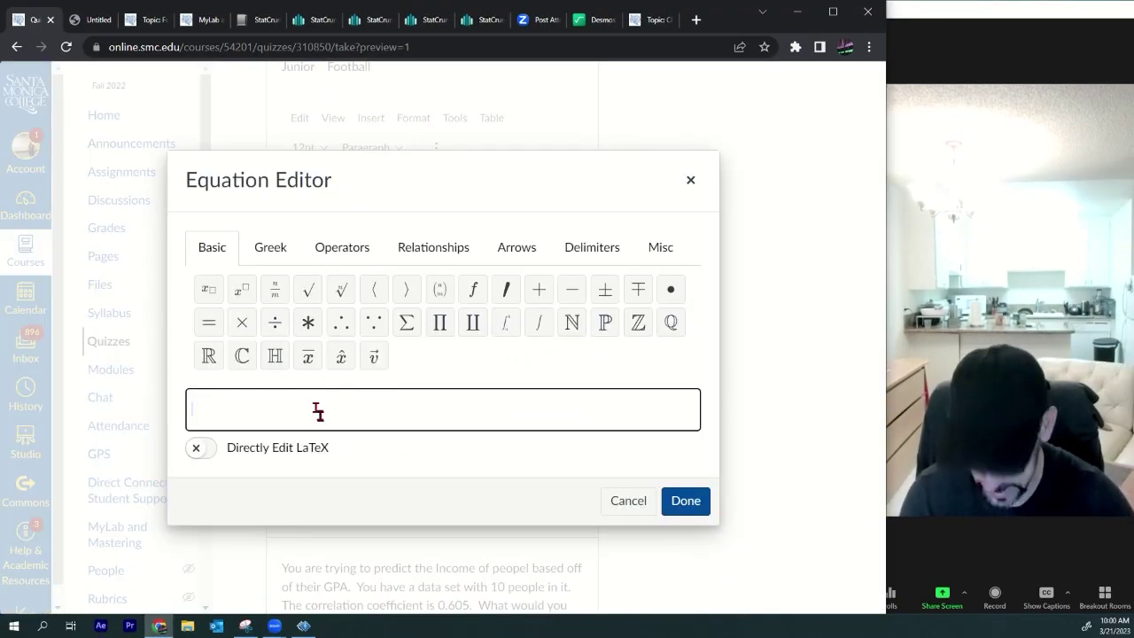
pyautogui.click(686, 500)
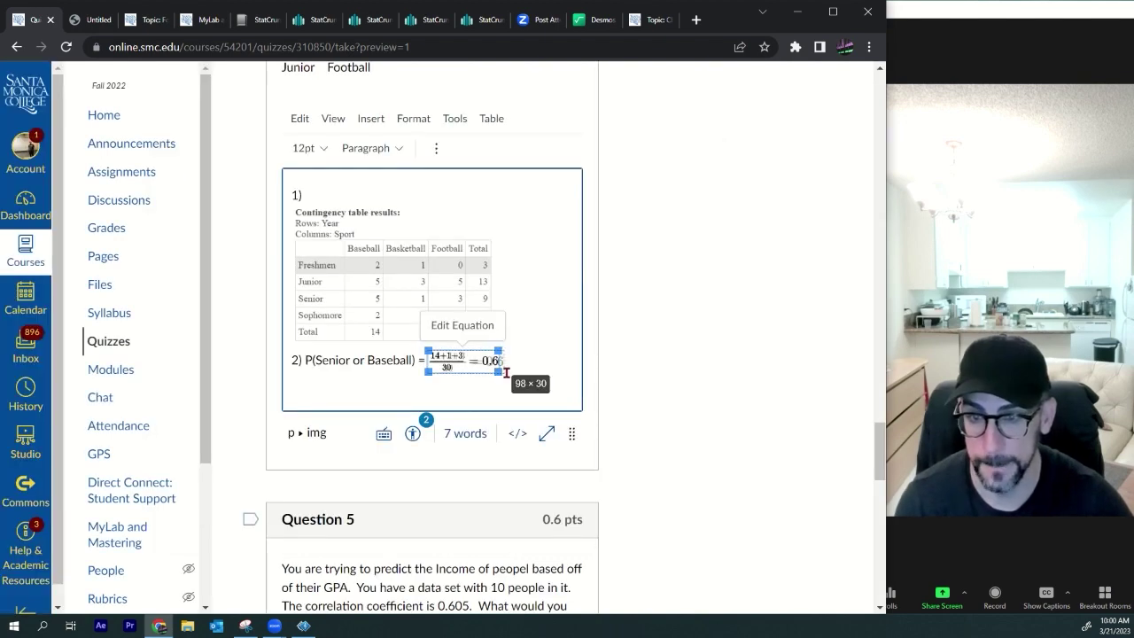
pyautogui.click(516, 254)
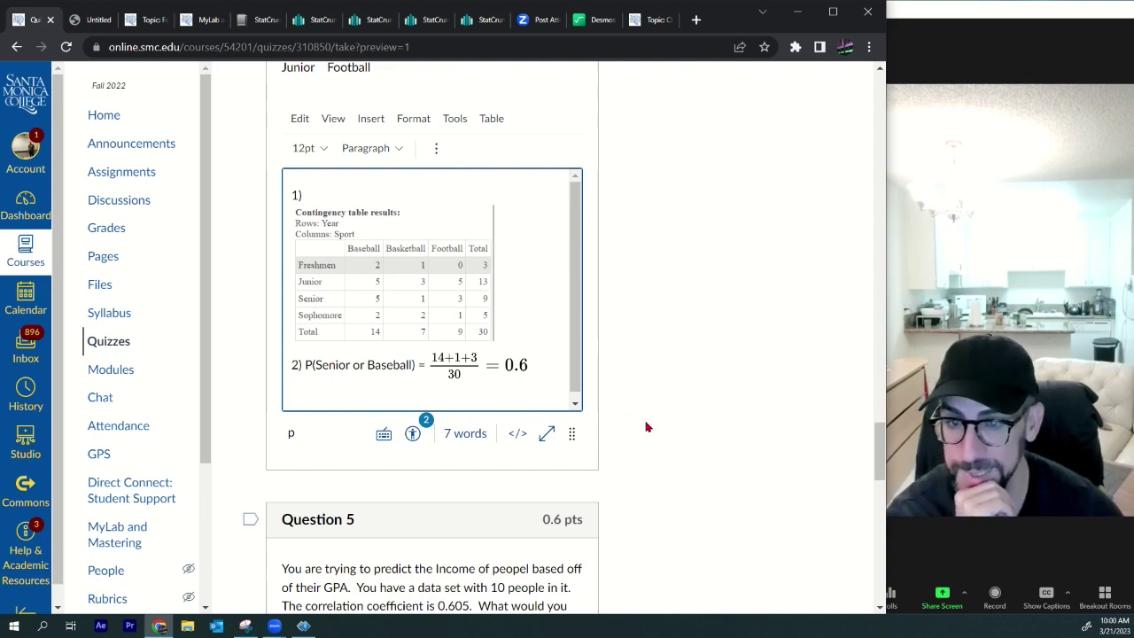
pyautogui.scroll(3, 646, 428)
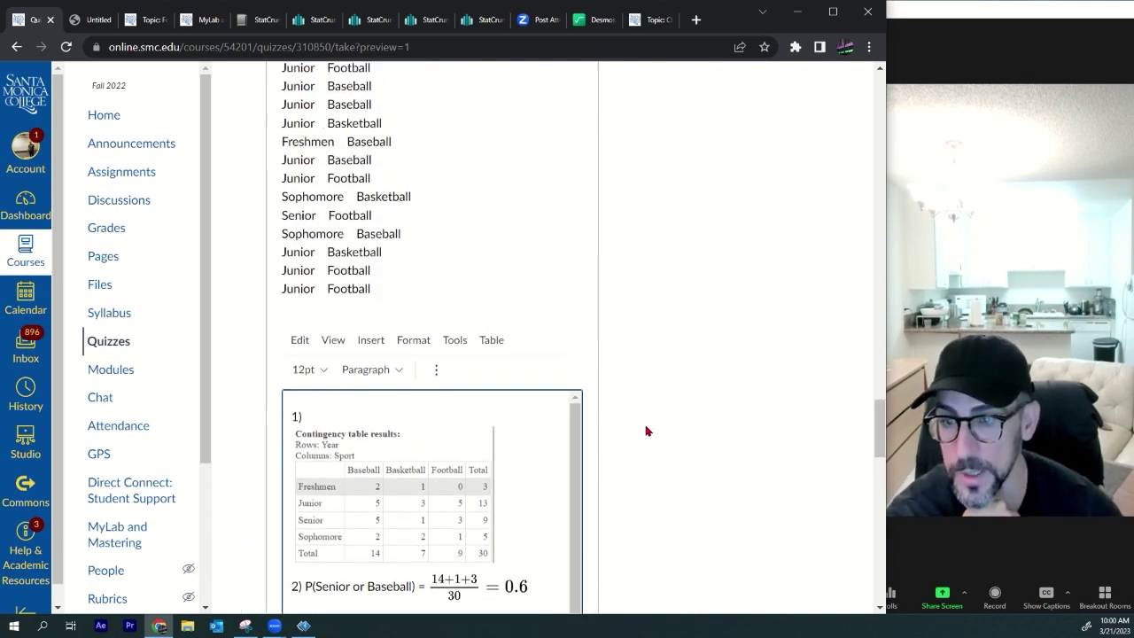
# Step: Go to Question 5 and highlight the sample size, the correlation coefficient, the prediction question and the variable Income
pyautogui.scroll(-6, 645, 429)
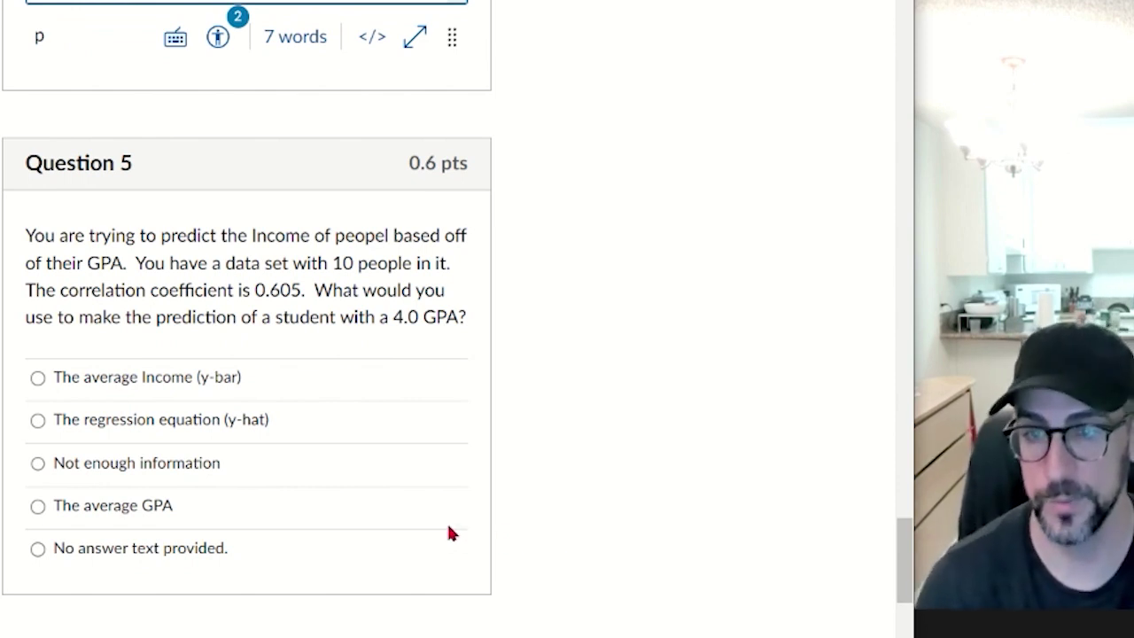
pyautogui.moveTo(335, 263); pyautogui.dragTo(468, 260)
pyautogui.moveTo(146, 291); pyautogui.dragTo(306, 290)
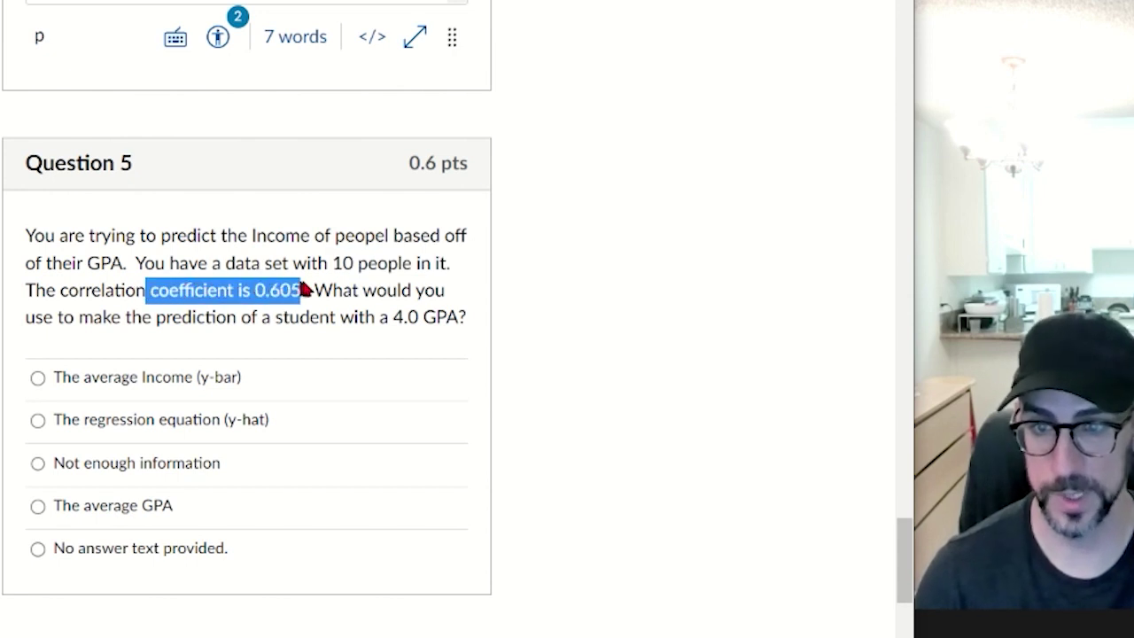
pyautogui.moveTo(381, 315); pyautogui.dragTo(479, 339)
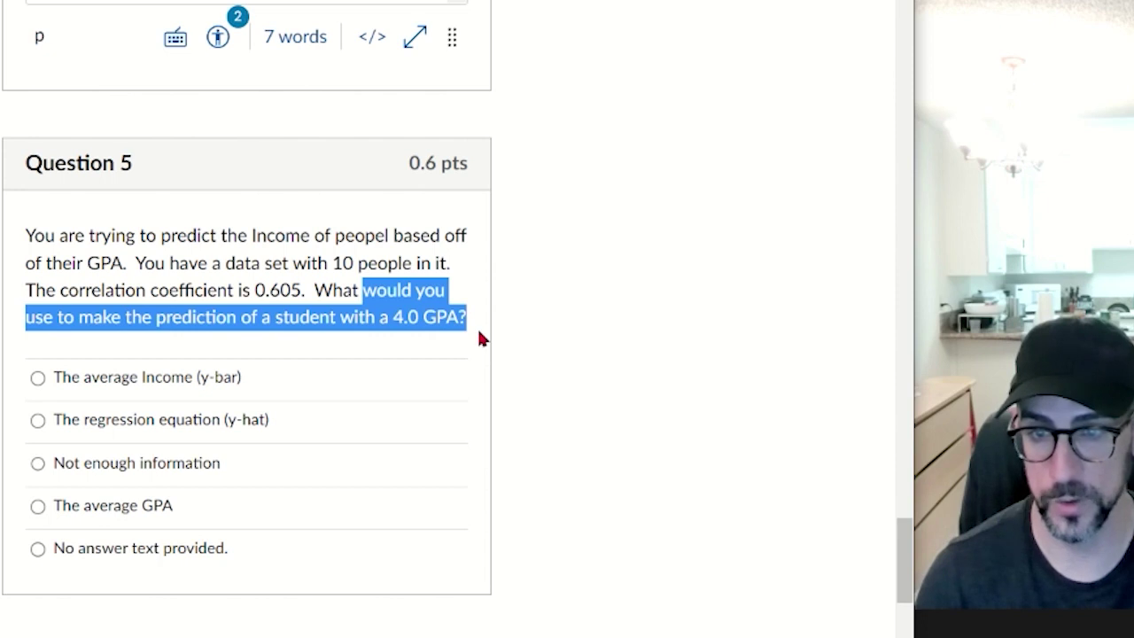
pyautogui.click(256, 235)
pyautogui.moveTo(255, 236); pyautogui.dragTo(312, 236)
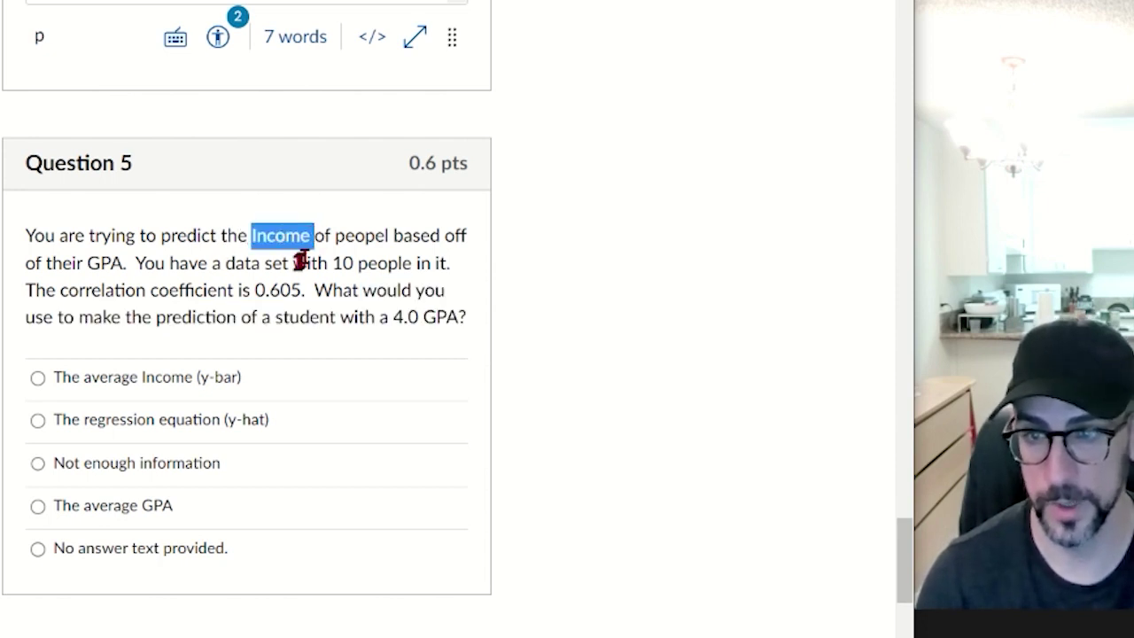
pyautogui.moveTo(254, 291); pyautogui.dragTo(302, 293)
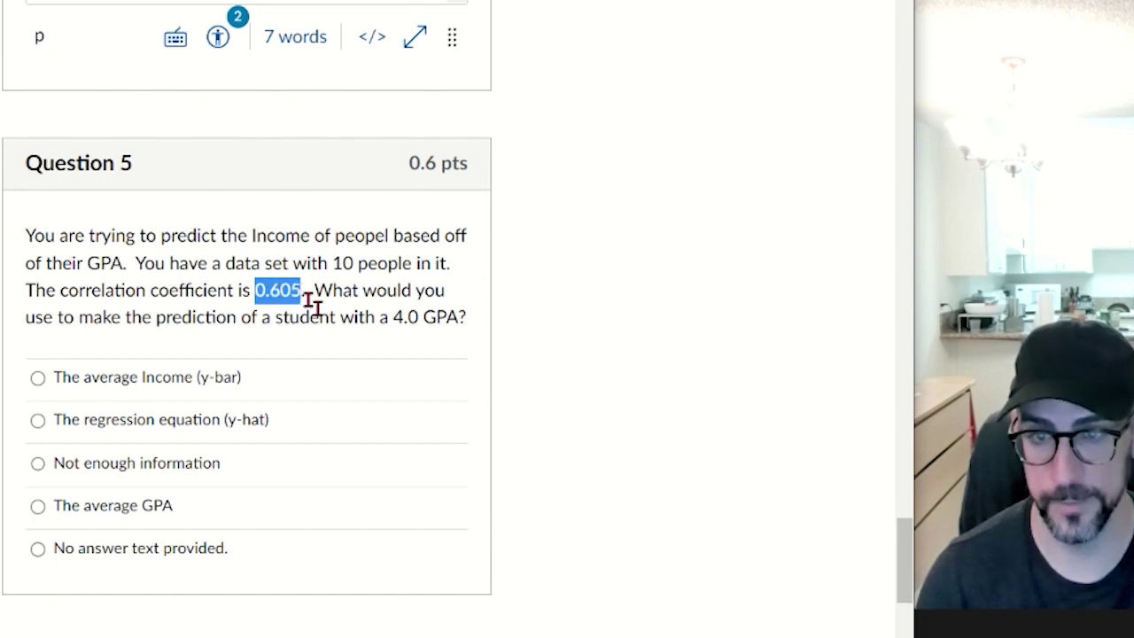
# Step: Try The regression equation (y-hat) for Question 5, check the sample size against the open Topic page, and change the answer to The average Income (y-bar)
pyautogui.click(386, 409)
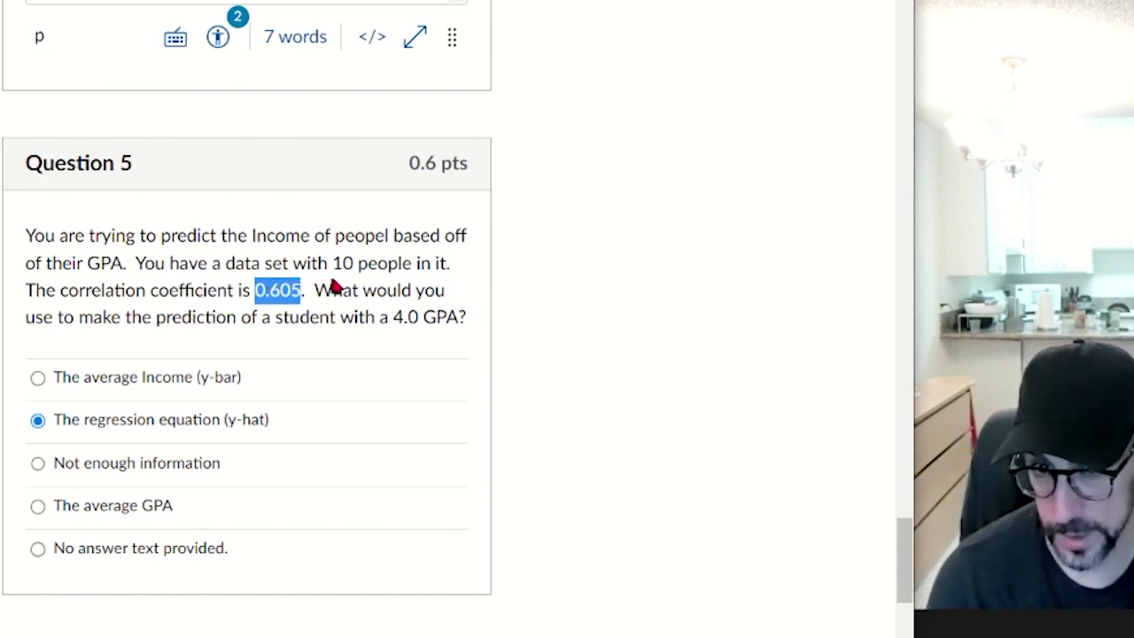
pyautogui.moveTo(333, 263); pyautogui.dragTo(355, 264)
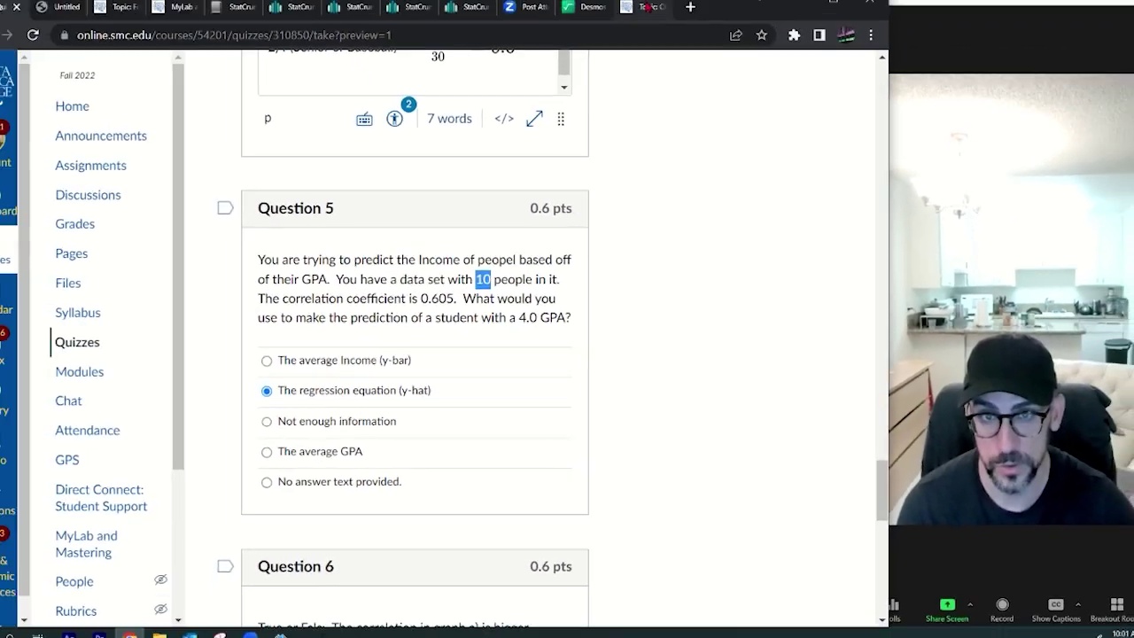
pyautogui.hotkey('ctrl', '9')
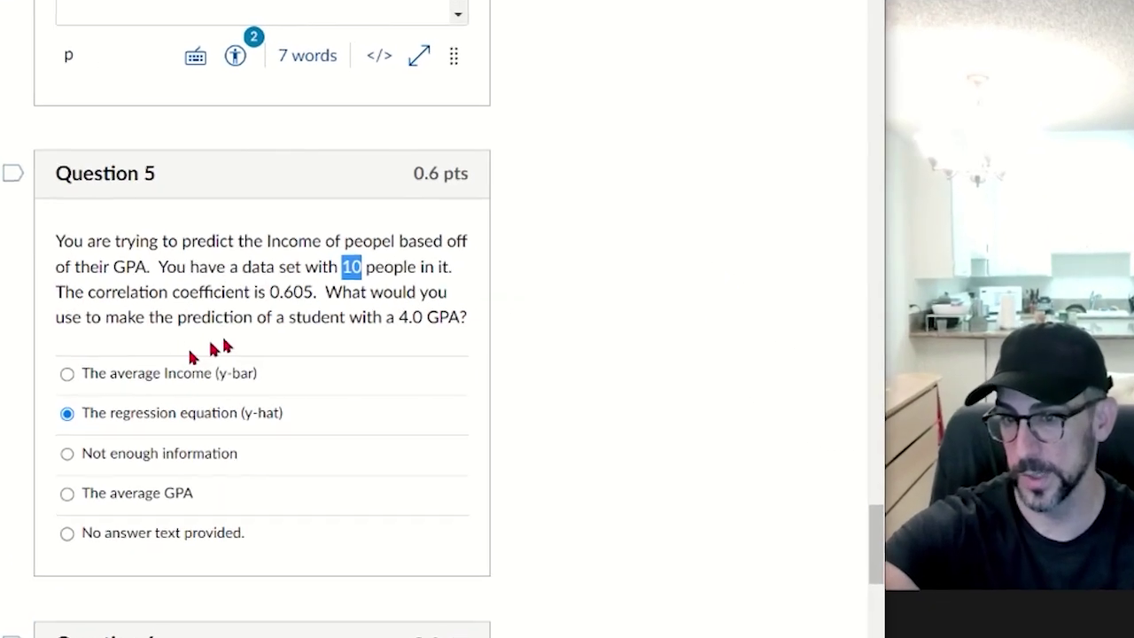
pyautogui.click(285, 360)
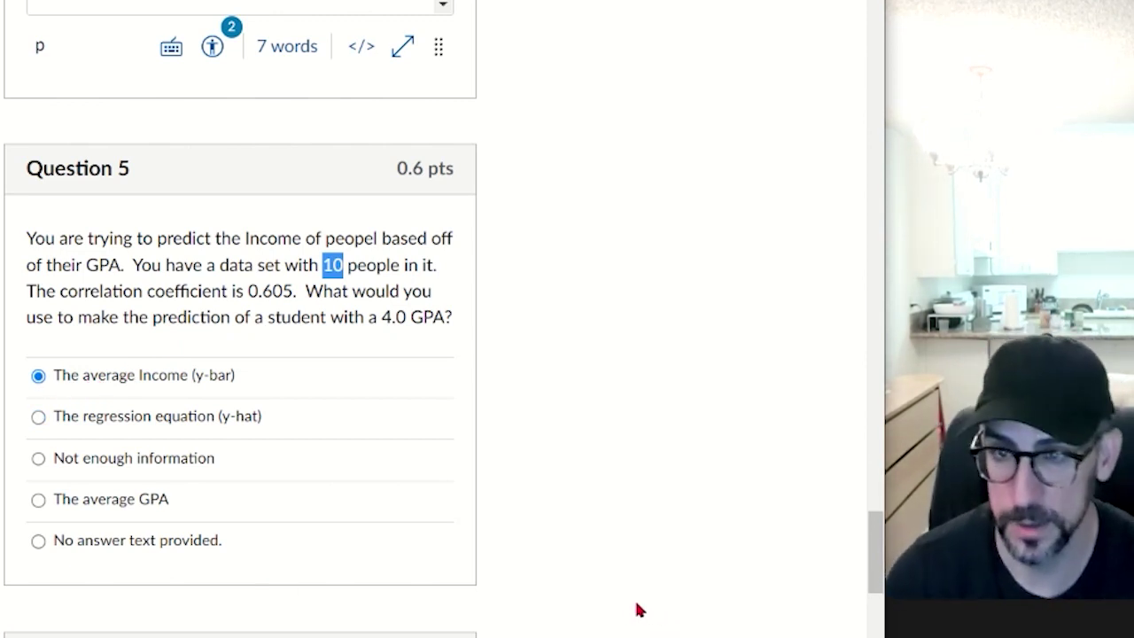
# Step: Answer Question 6 with True and highlight the statement's wording about the correlation in graph a)
pyautogui.scroll(-7, 512, 432)
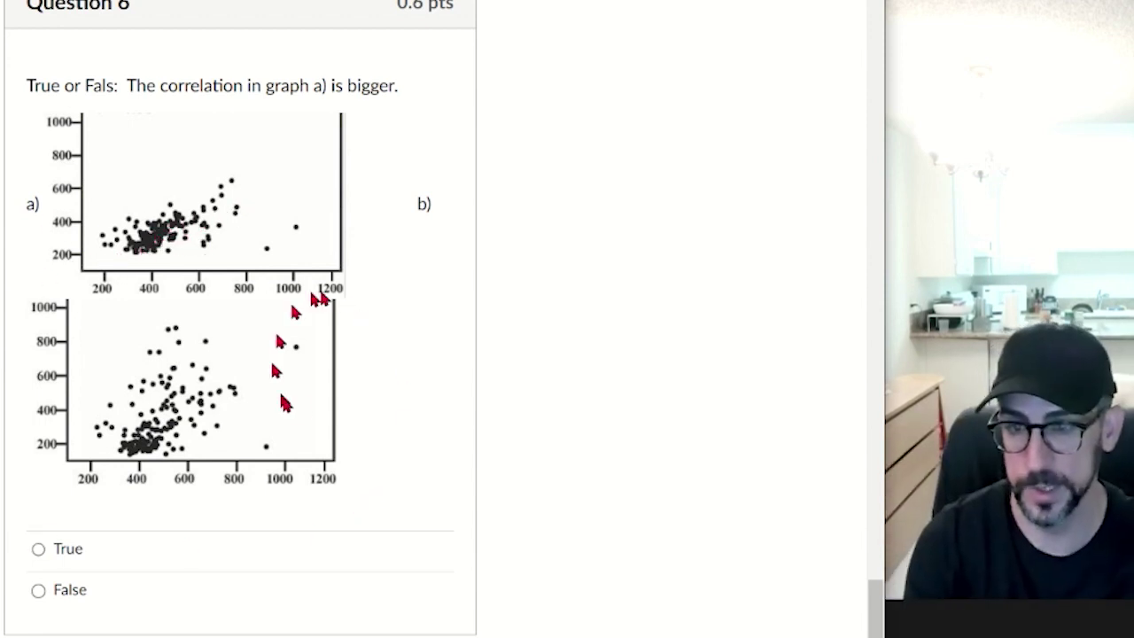
pyautogui.click(40, 549)
pyautogui.moveTo(200, 85); pyautogui.dragTo(327, 83)
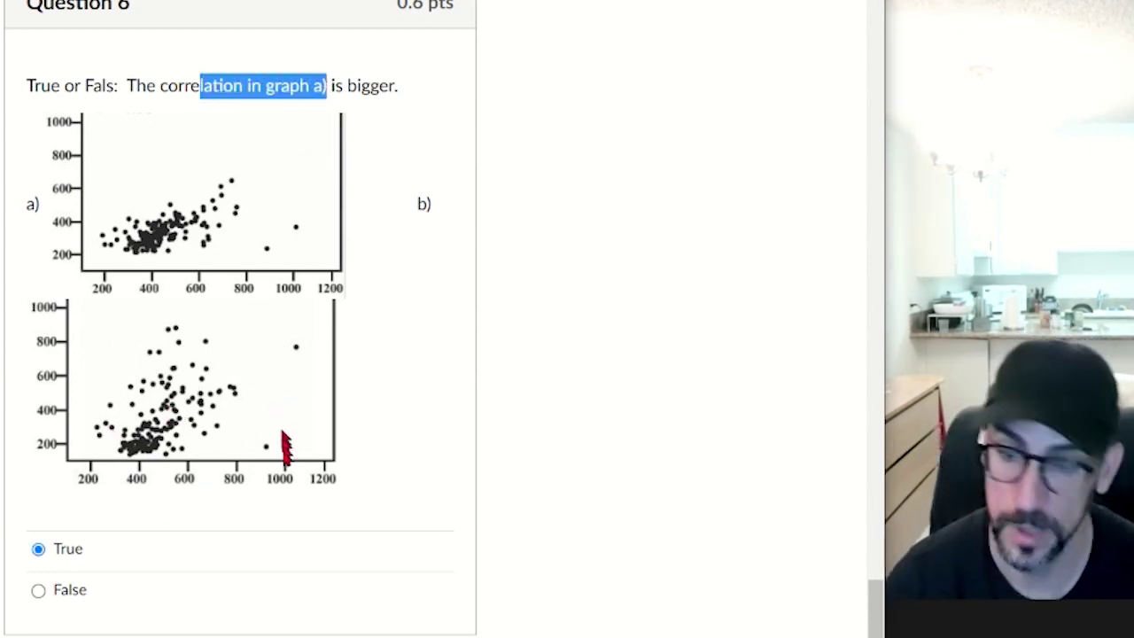
# Step: Go to Question 7 and highlight the class counts, the random pick, the selected student and the probability type being asked
pyautogui.scroll(-6, 284, 450)
pyautogui.moveTo(99, 236); pyautogui.dragTo(441, 245)
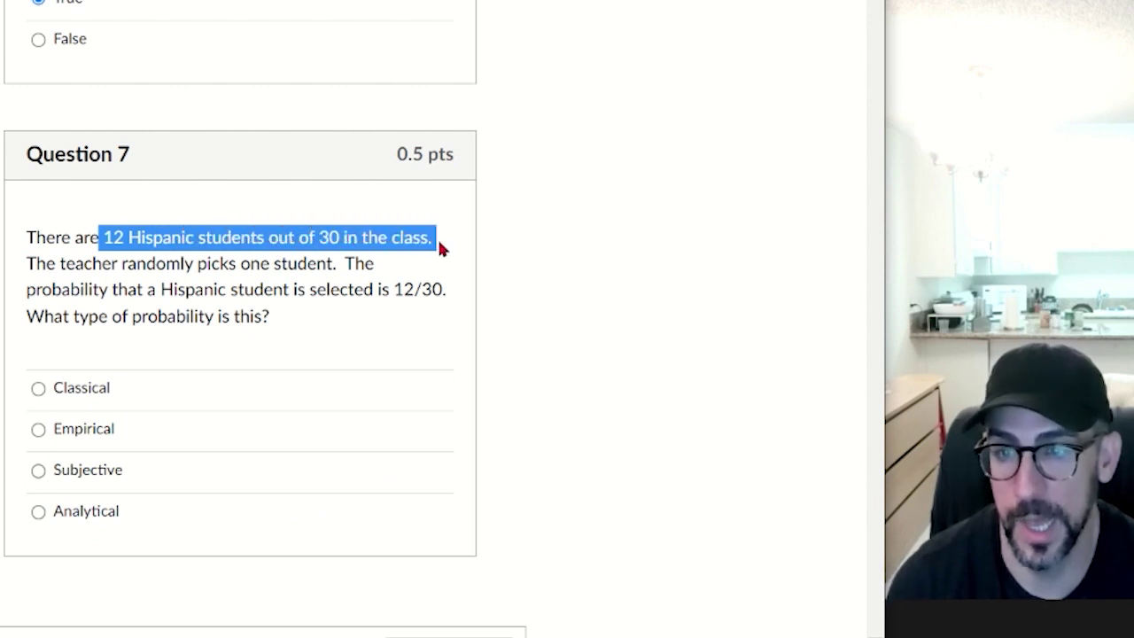
pyautogui.moveTo(179, 264); pyautogui.dragTo(325, 264)
pyautogui.moveTo(147, 290); pyautogui.dragTo(366, 288)
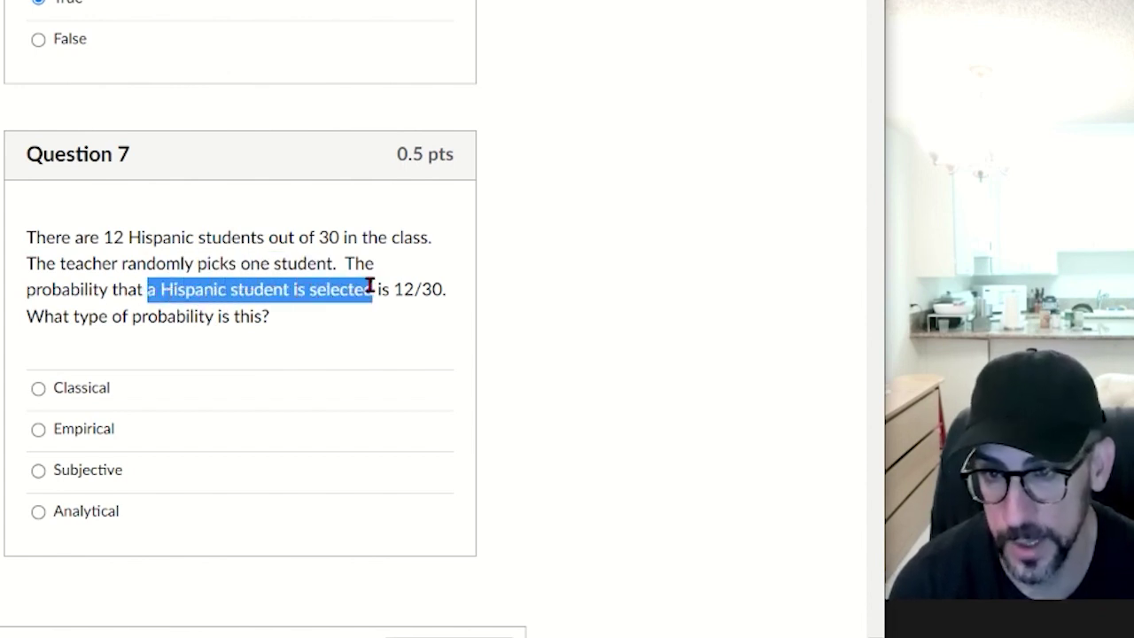
pyautogui.moveTo(147, 316); pyautogui.dragTo(287, 311)
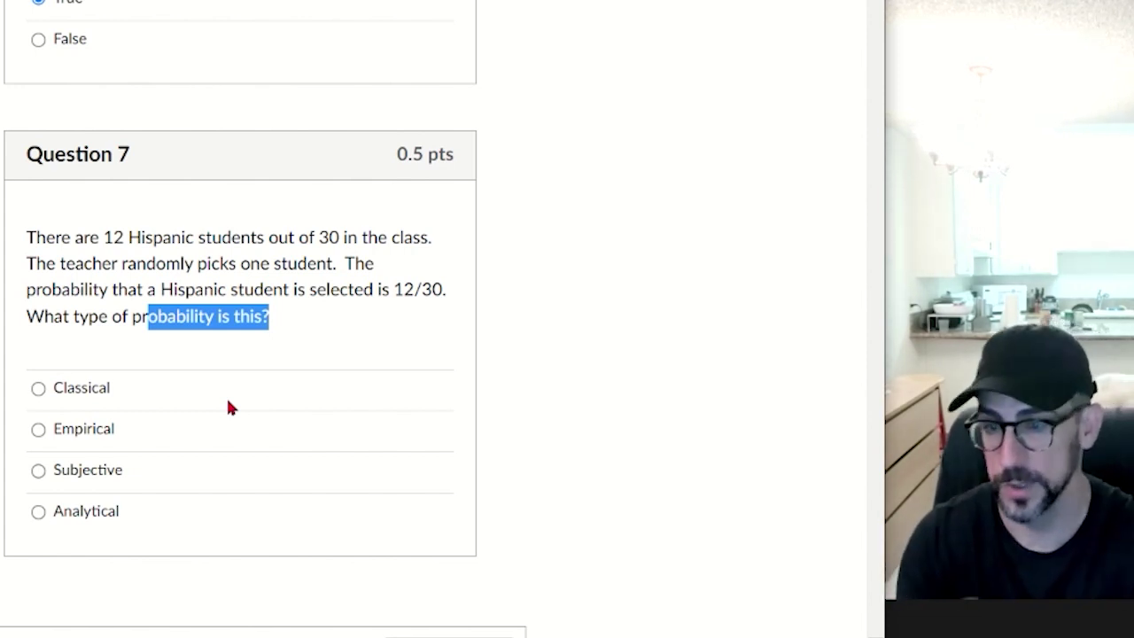
# Step: Compare Classical, Empirical and Subjective as Question 7's probability type and settle on Classical as the answer
pyautogui.click(40, 390)
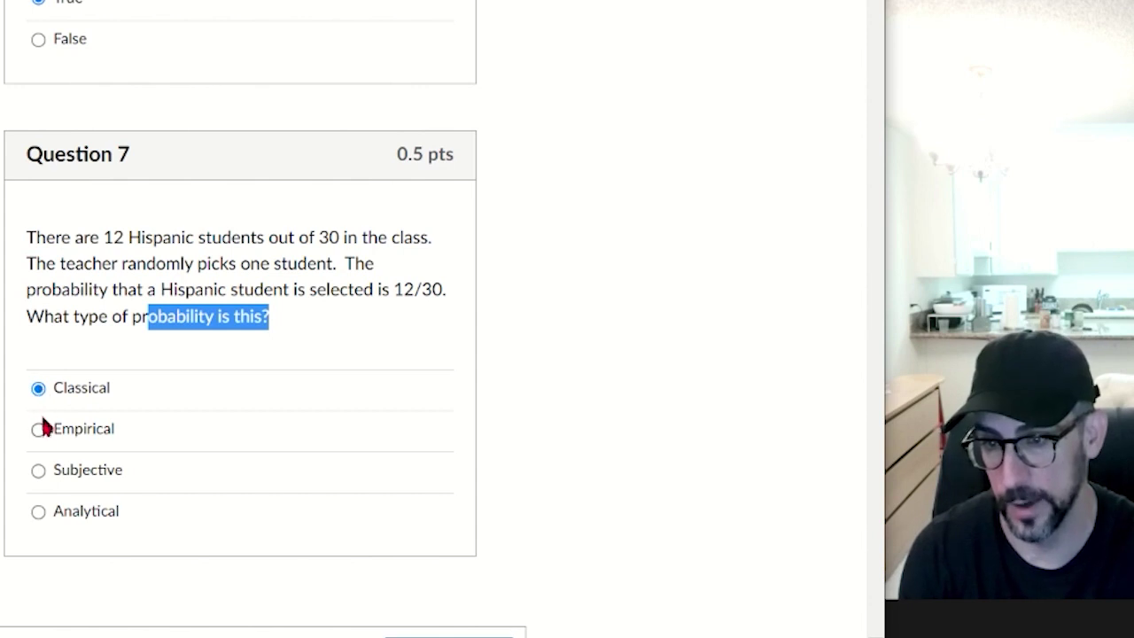
pyautogui.click(39, 428)
pyautogui.click(37, 389)
pyautogui.click(40, 446)
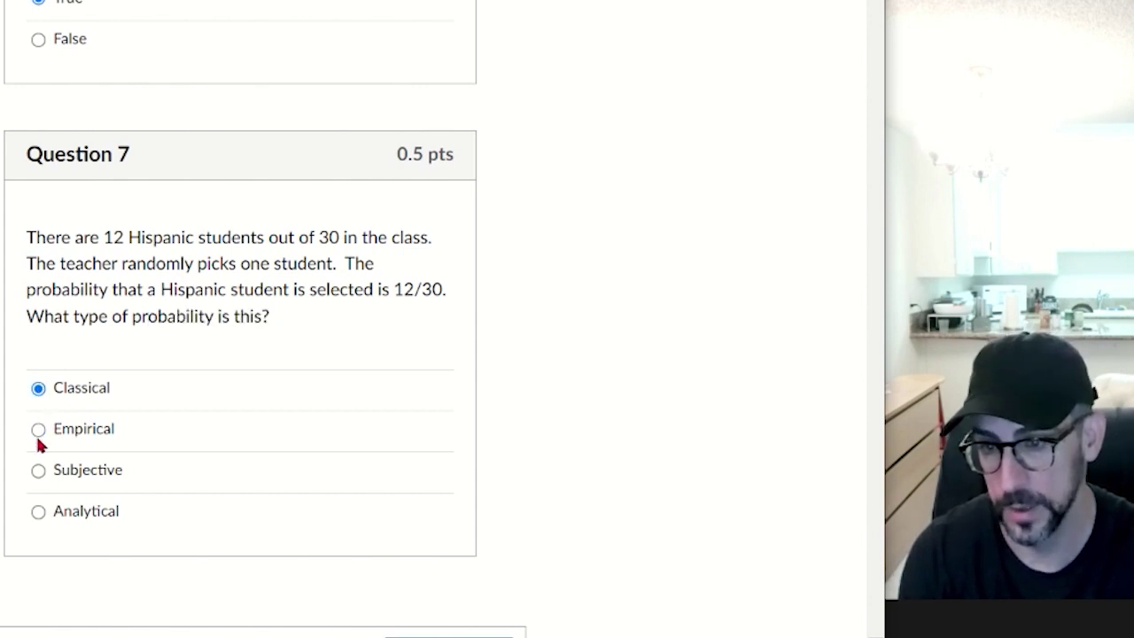
pyautogui.click(38, 430)
pyautogui.click(38, 390)
pyautogui.click(39, 429)
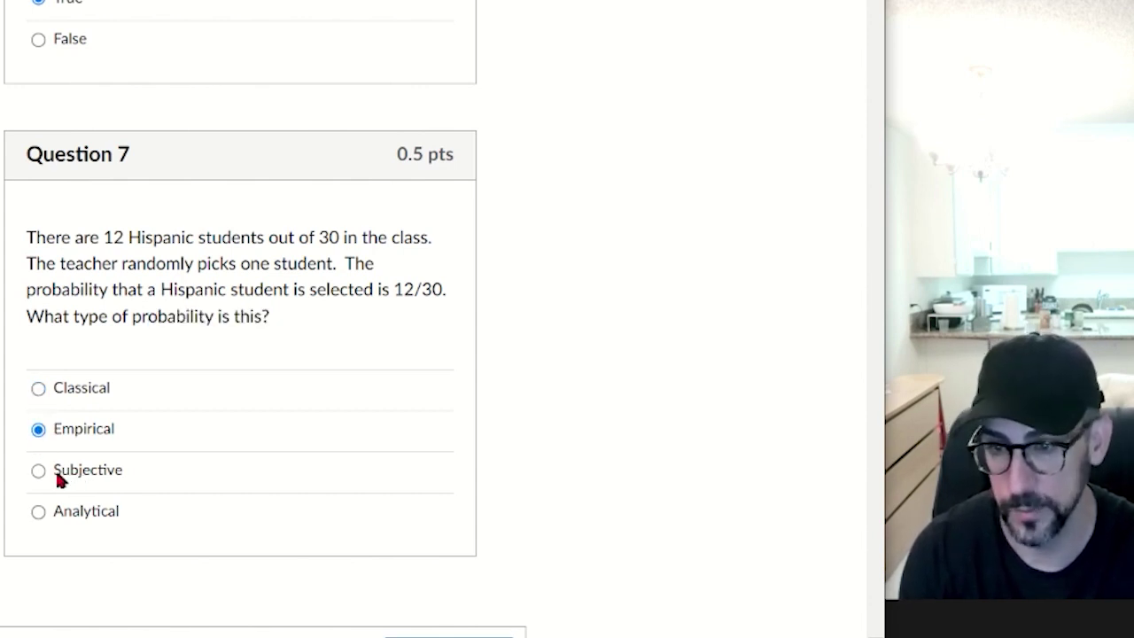
pyautogui.moveTo(58, 479); pyautogui.dragTo(124, 465)
pyautogui.click(38, 388)
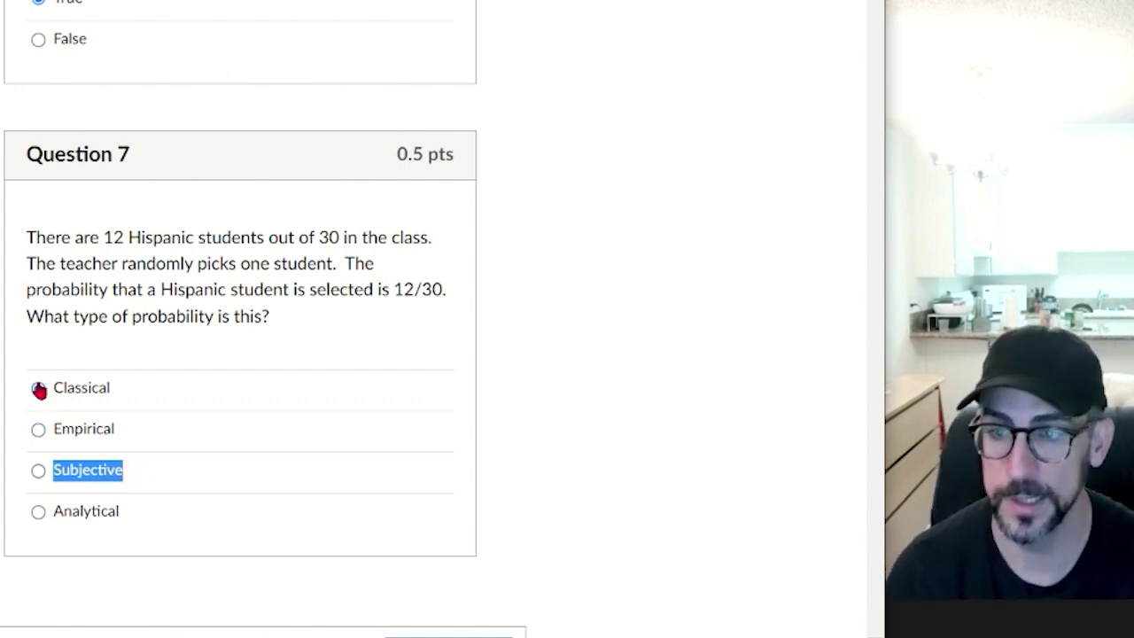